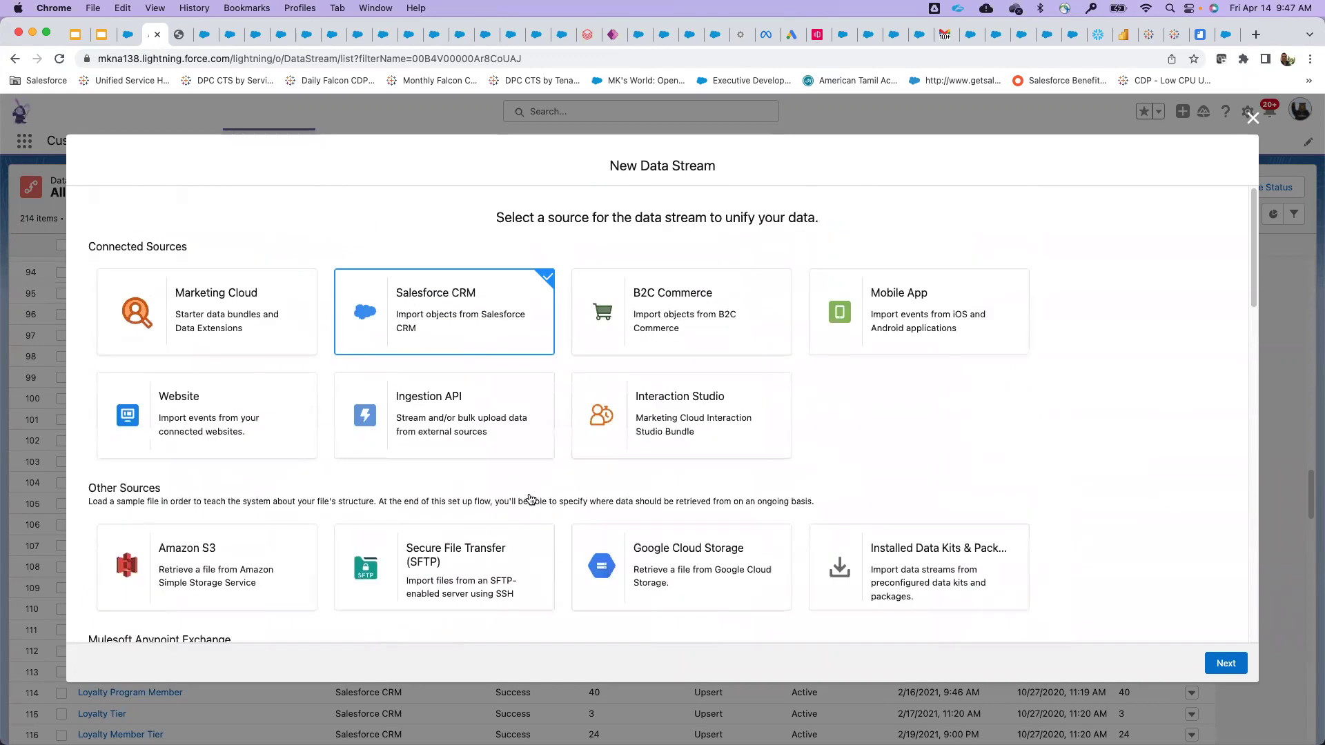
Step: Use Salesforce CRM as the new data stream's source, choose the Salesforce org, and view the Sales and Service data bundles
click(1225, 663)
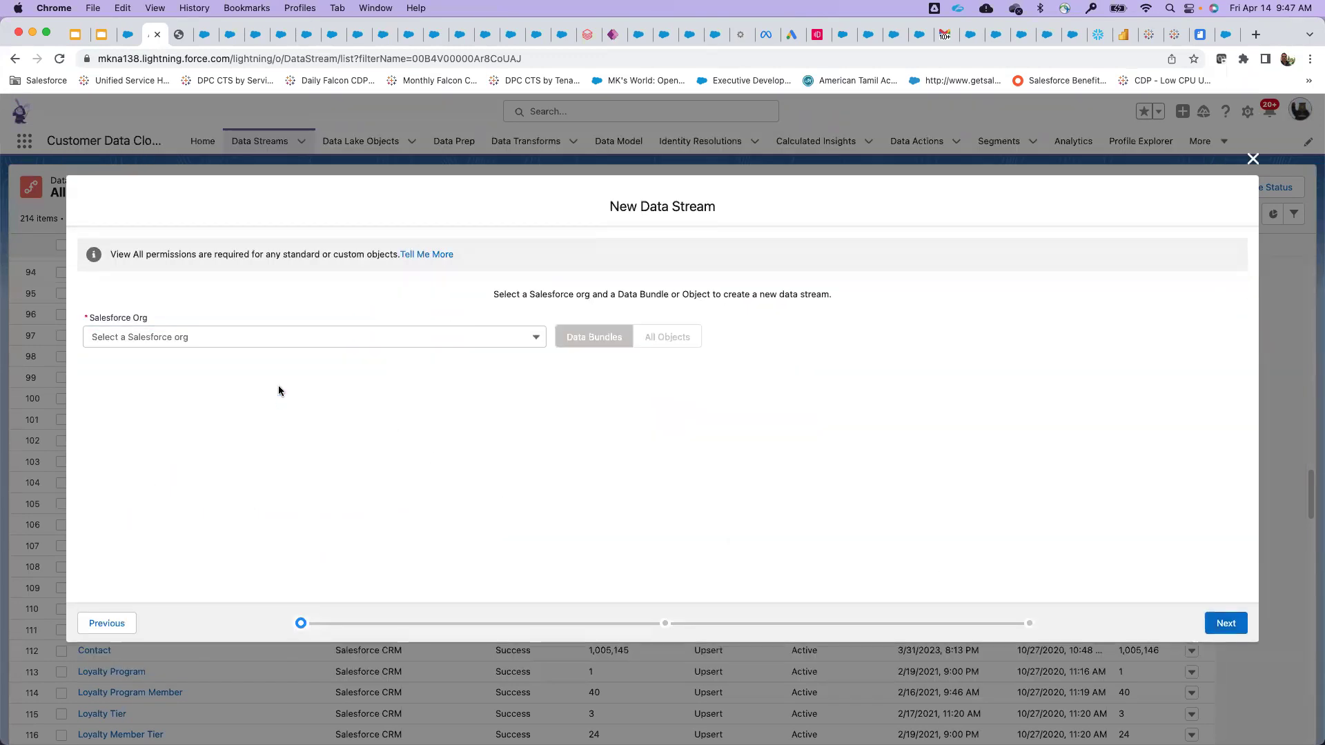
click(279, 341)
click(281, 366)
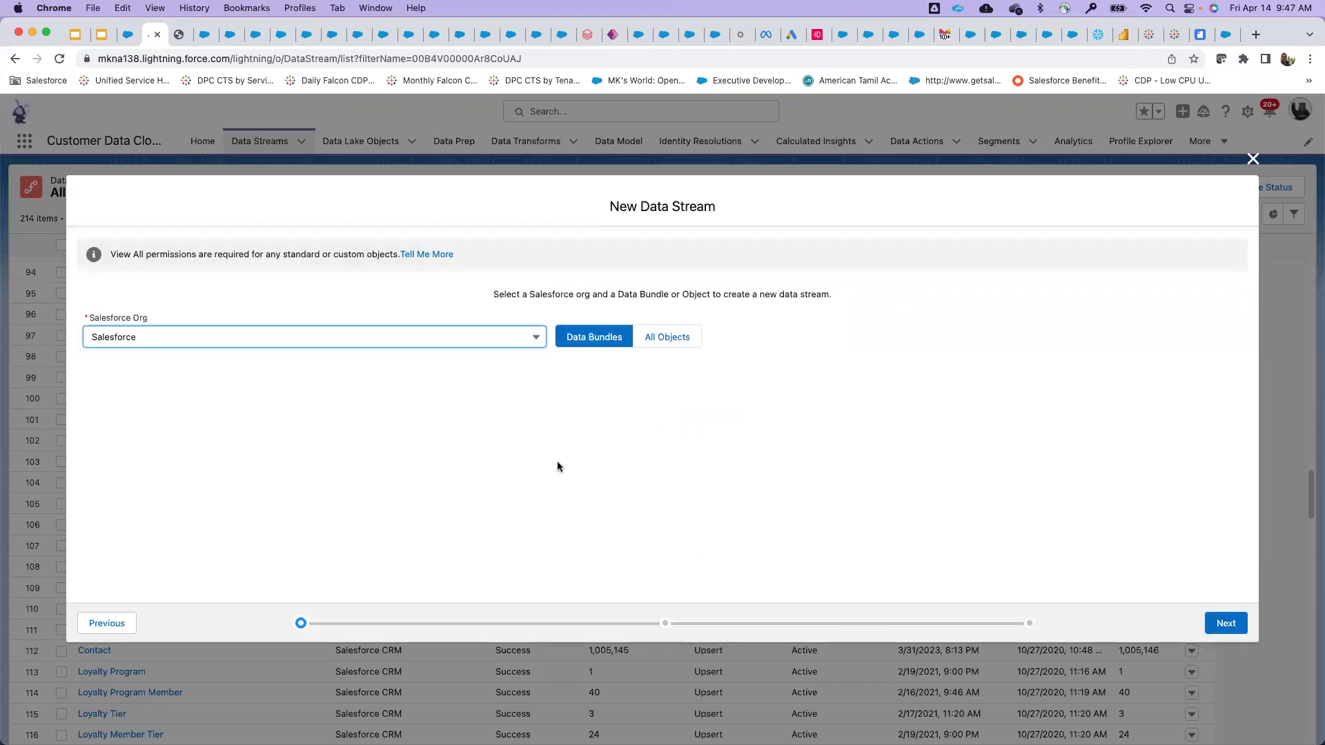
click(197, 404)
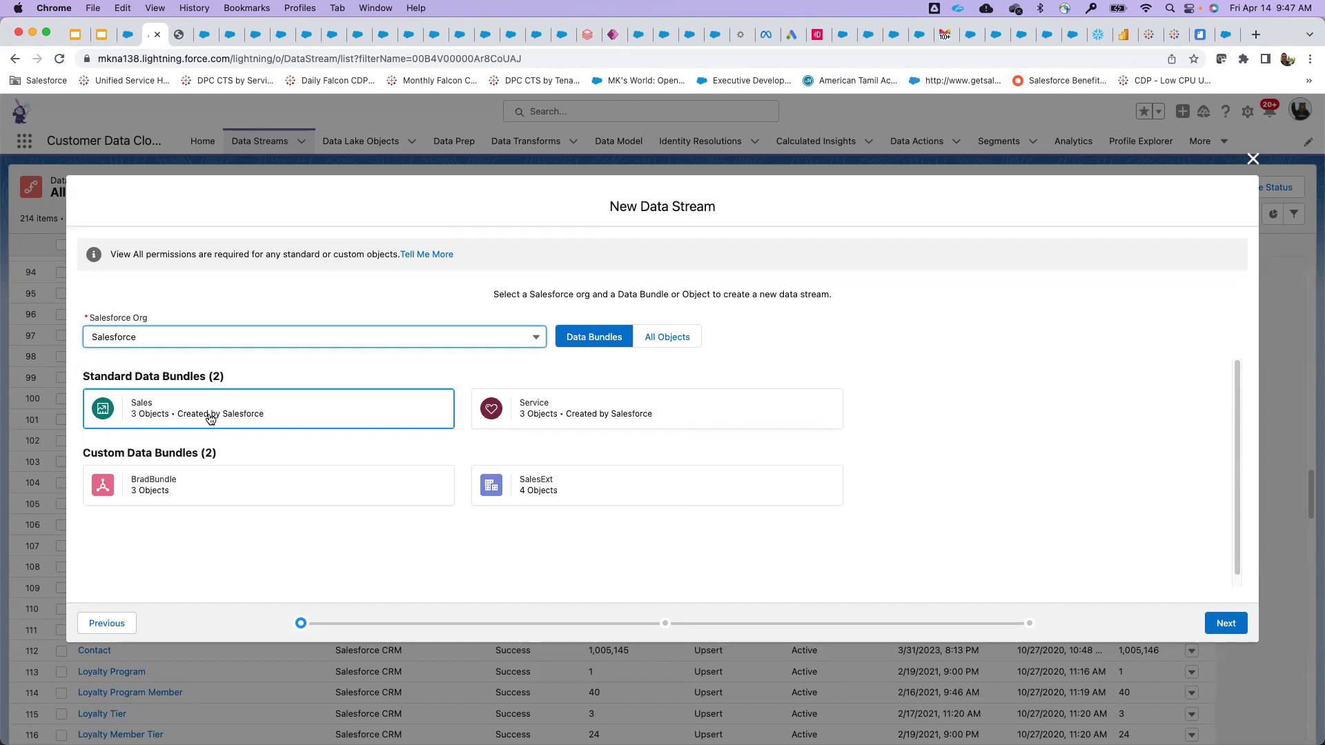
click(607, 431)
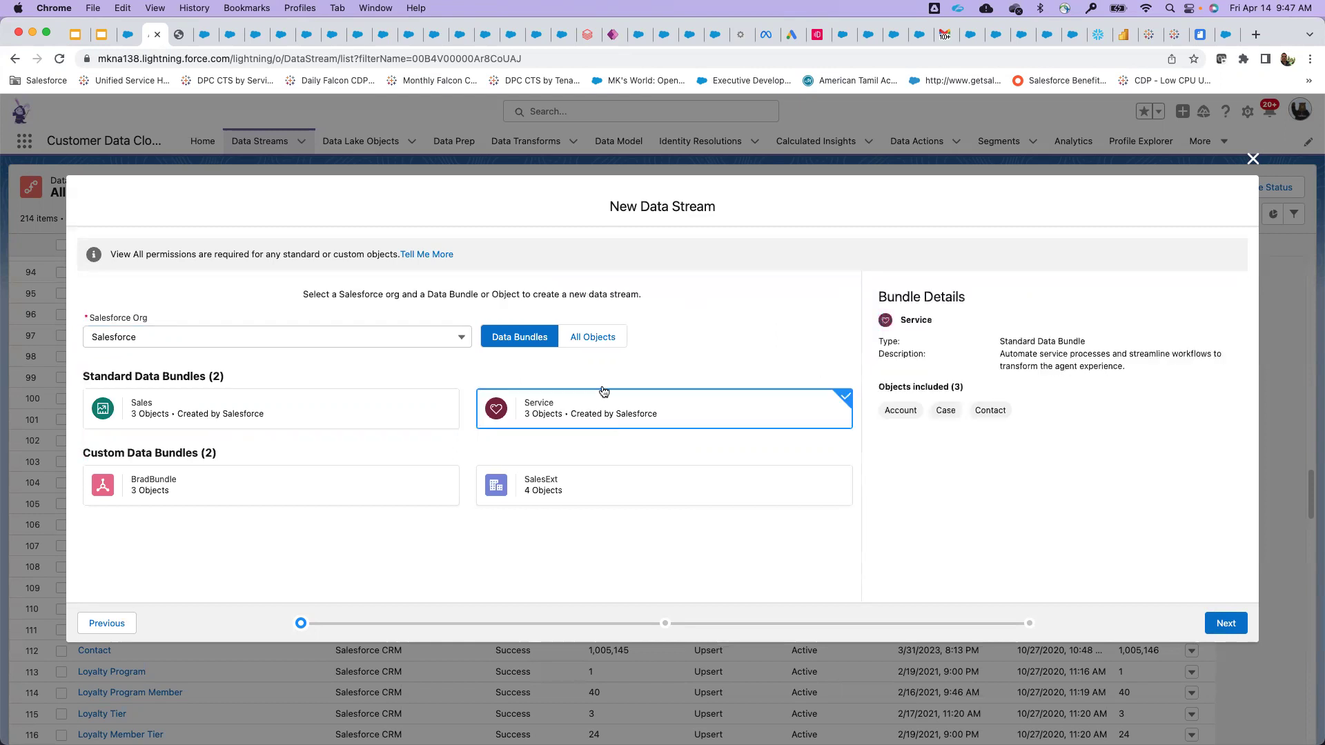
Step: Choose the Account Partner object from all Salesforce objects as the source of the new data stream
click(595, 336)
click(94, 510)
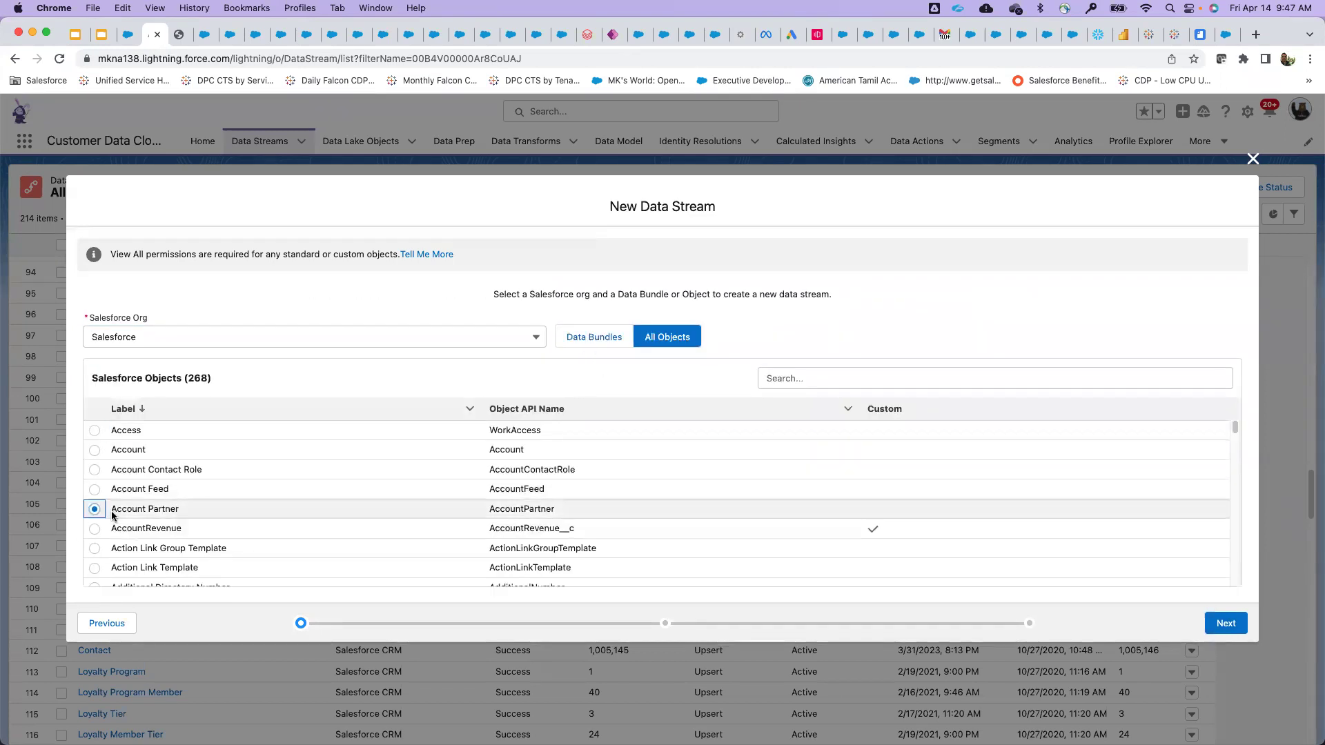
click(1226, 623)
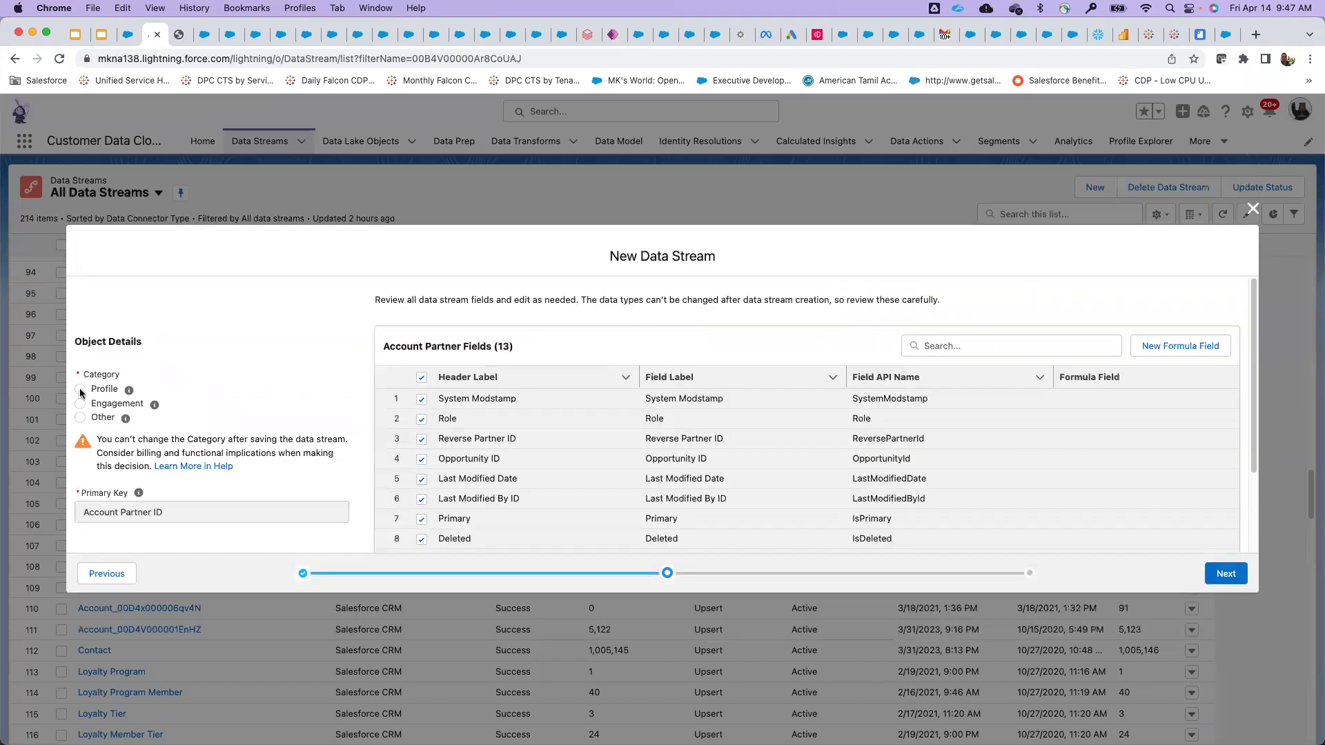
Step: Set the Account Partner data stream's category to Profile, review its fields, and proceed to the deployment settings
click(80, 390)
scroll(731, 507, down, 3)
scroll(730, 508, up, 3)
click(1227, 574)
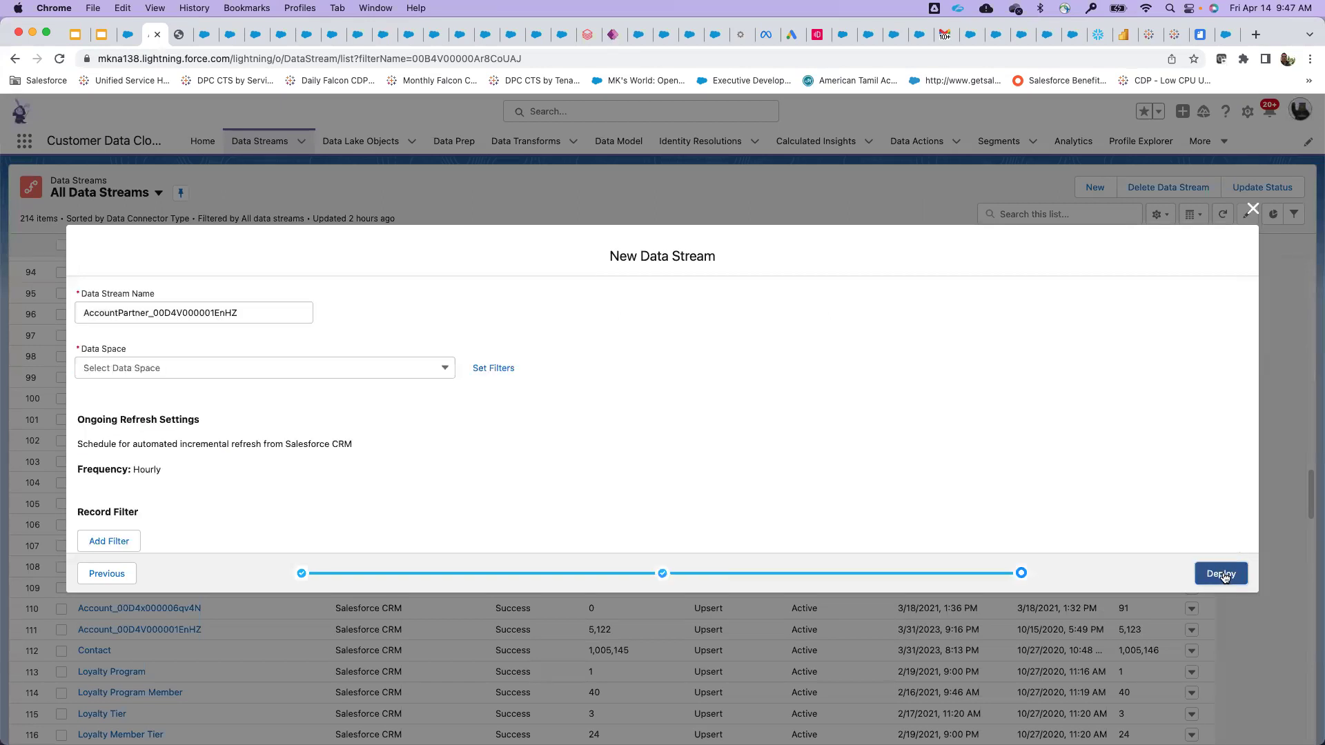
Step: Go back through the data stream setup to source selection and close it without deploying
click(107, 573)
click(108, 577)
click(119, 623)
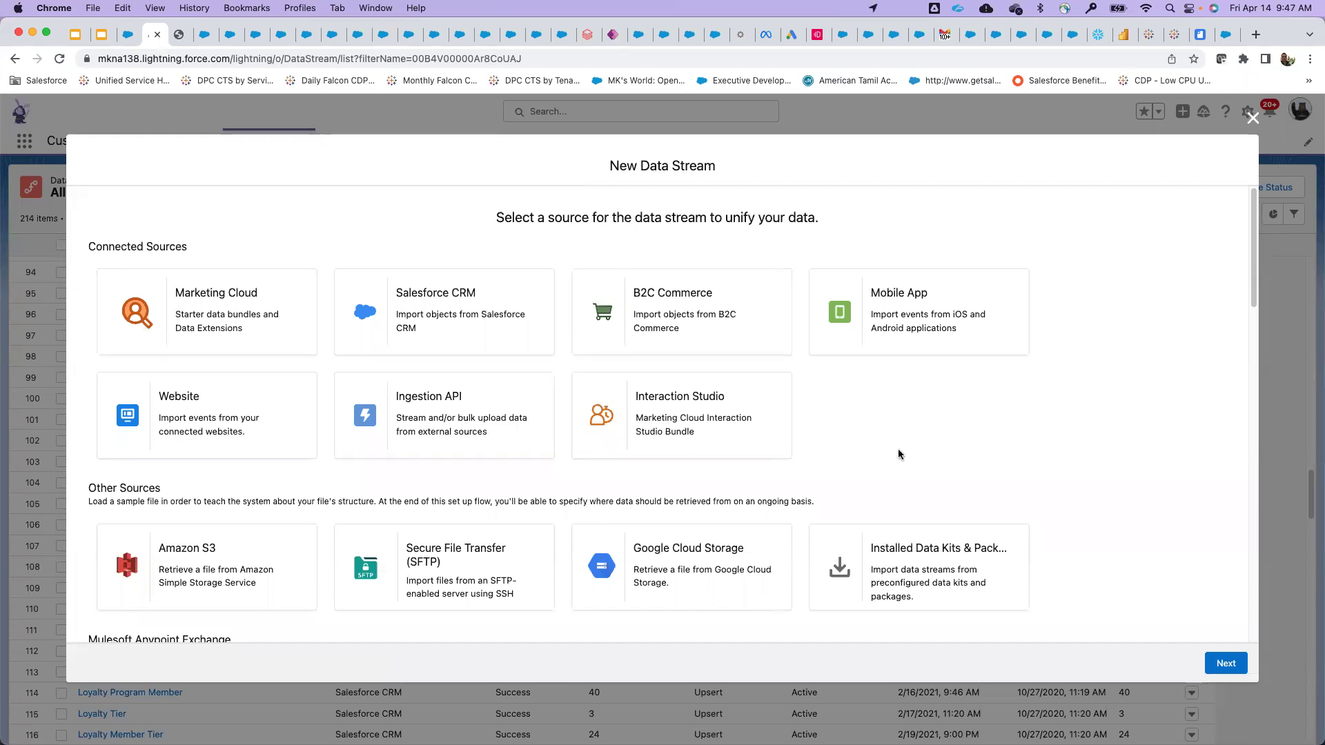
click(1252, 118)
Step: Examine the productPurchaseWebEvent definition and the CDP.sendEvent calls in the E-Shopper site's main.js
click(178, 34)
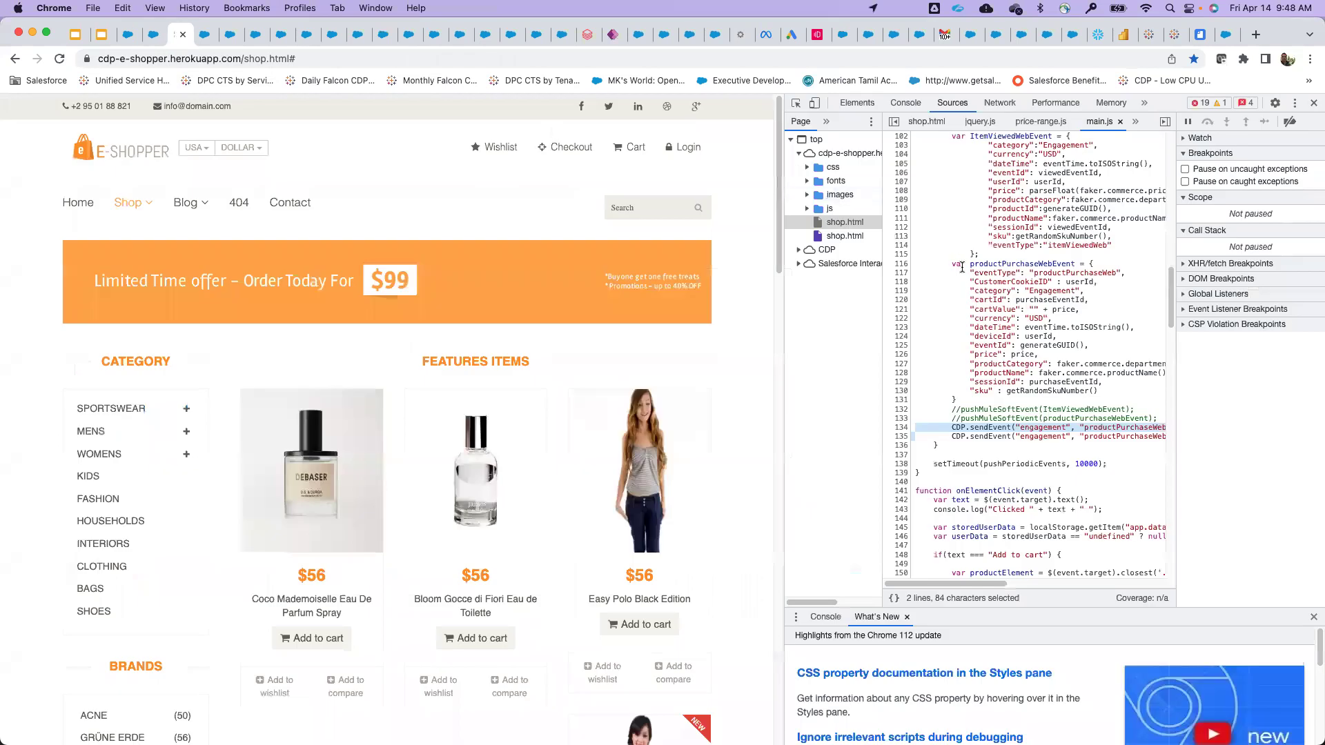
drag(947, 265, 996, 386)
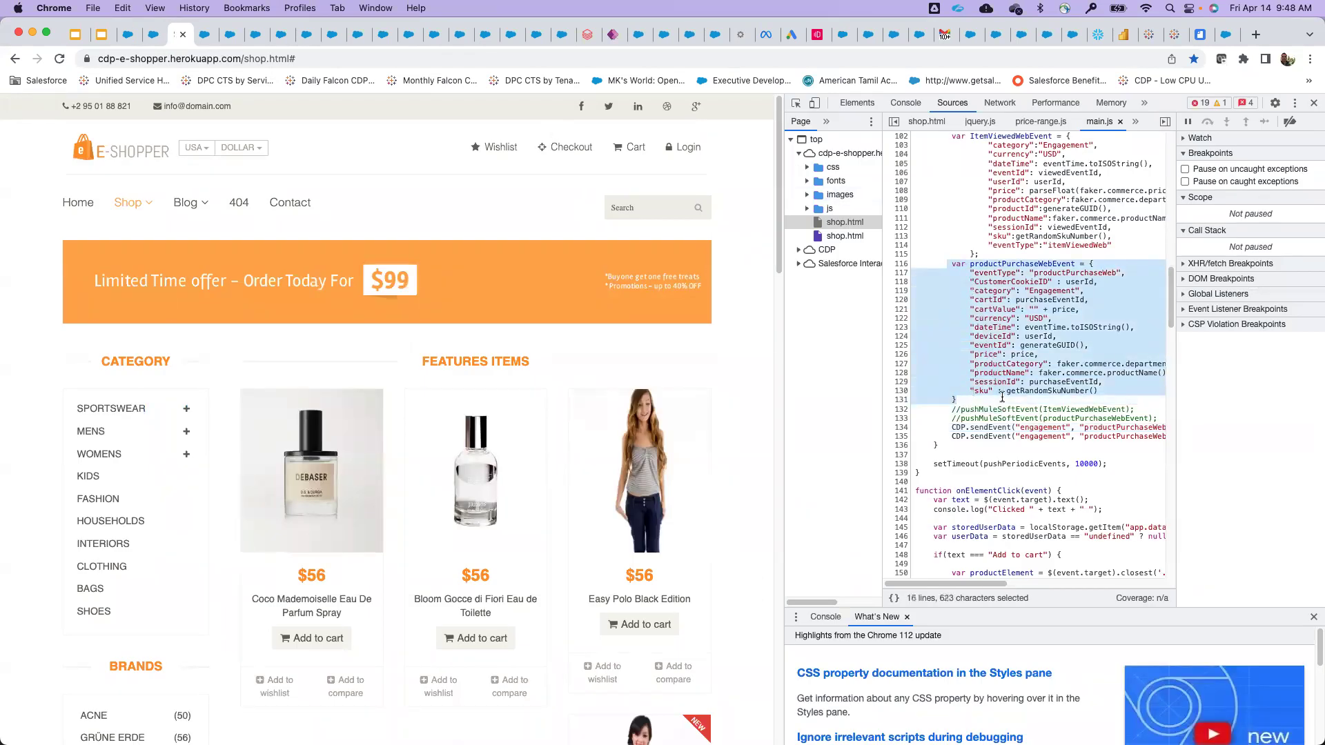
drag(952, 428, 1163, 429)
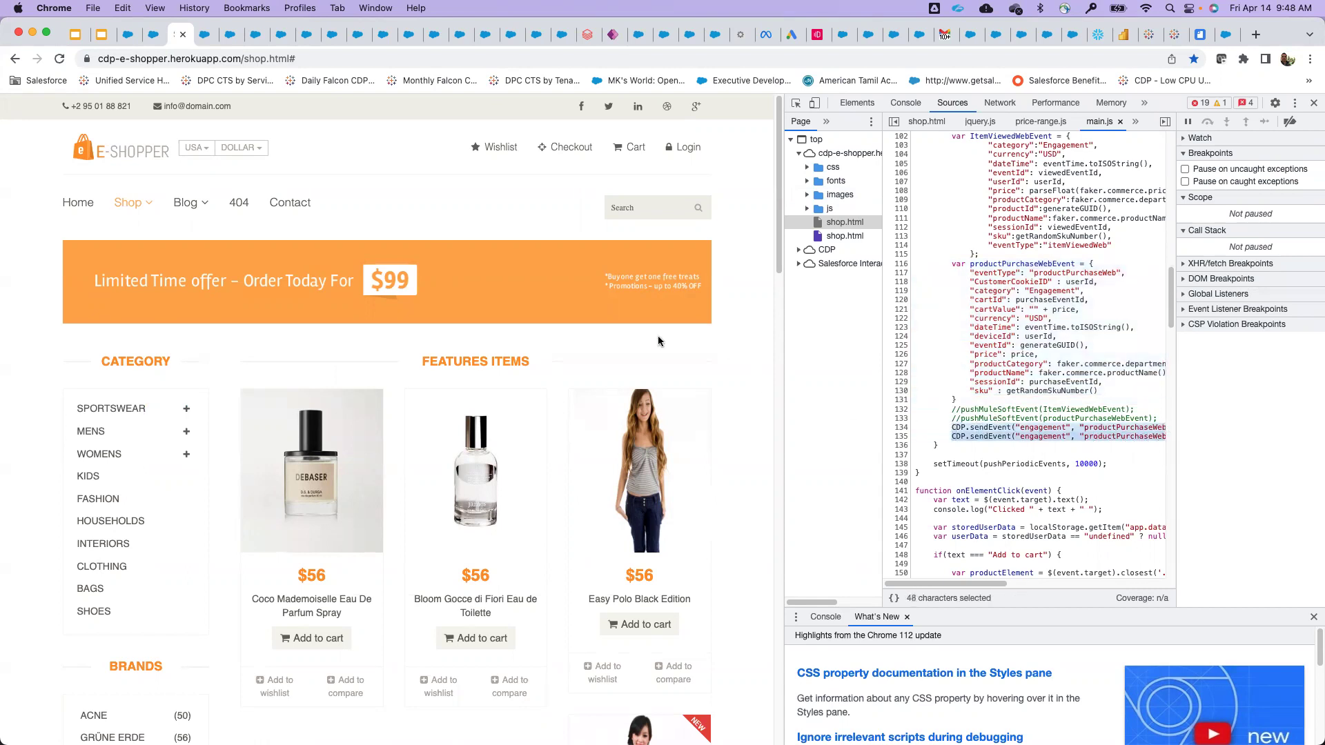
Step: Return to the All Data Streams list and review the data streams across all connector types
click(155, 35)
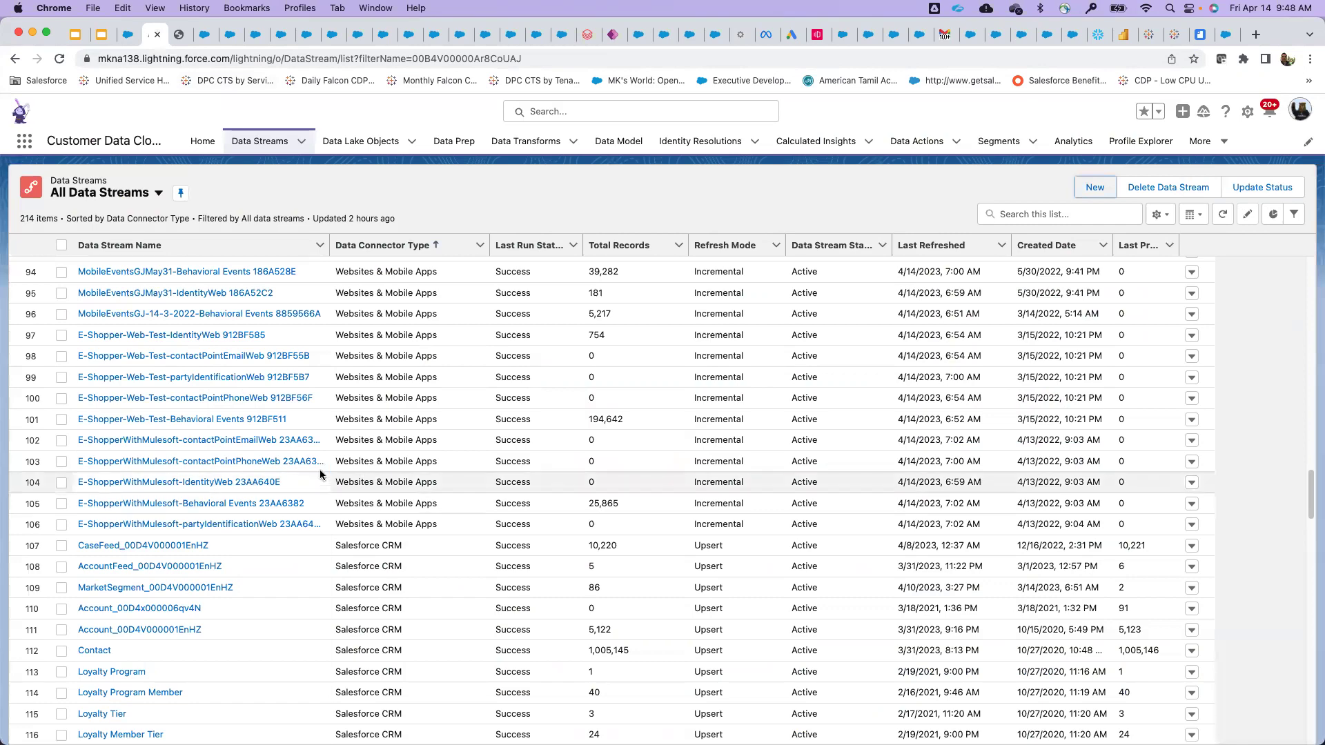
scroll(320, 475, up, 20)
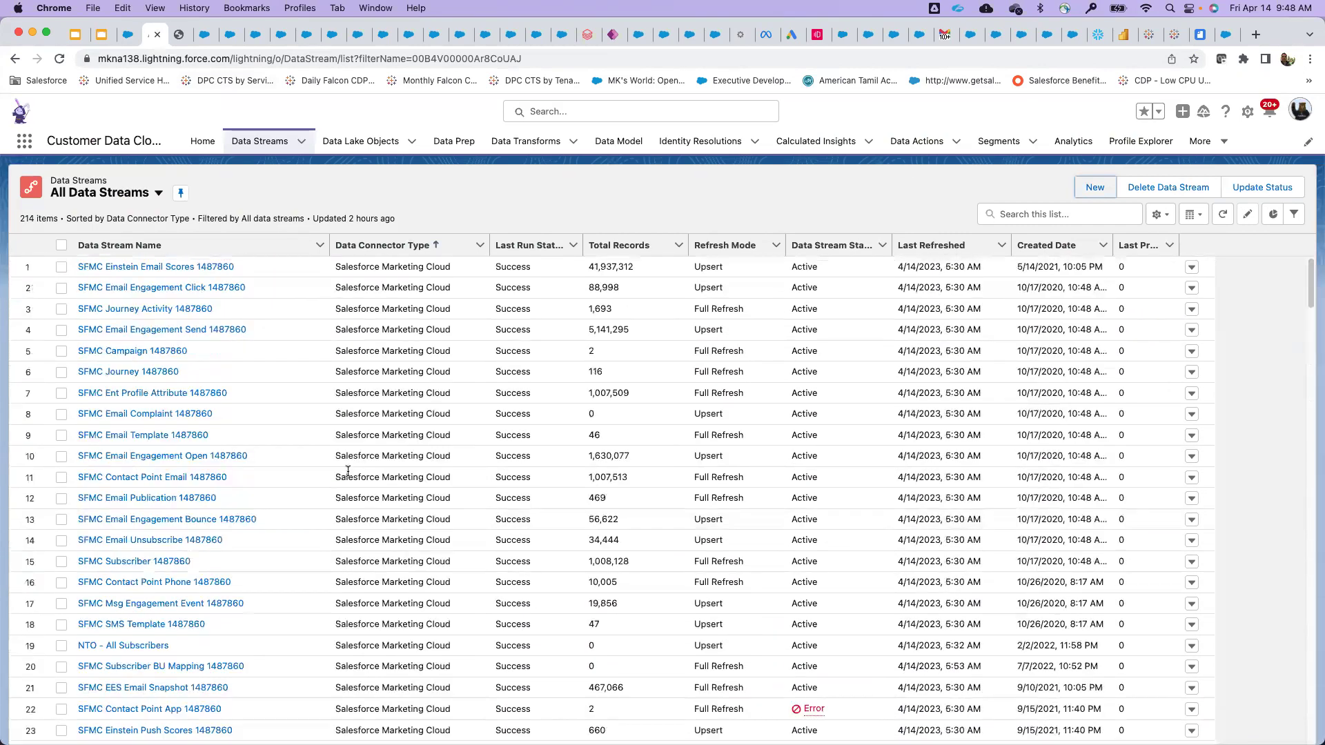
scroll(362, 481, down, 20)
scroll(362, 478, down, 20)
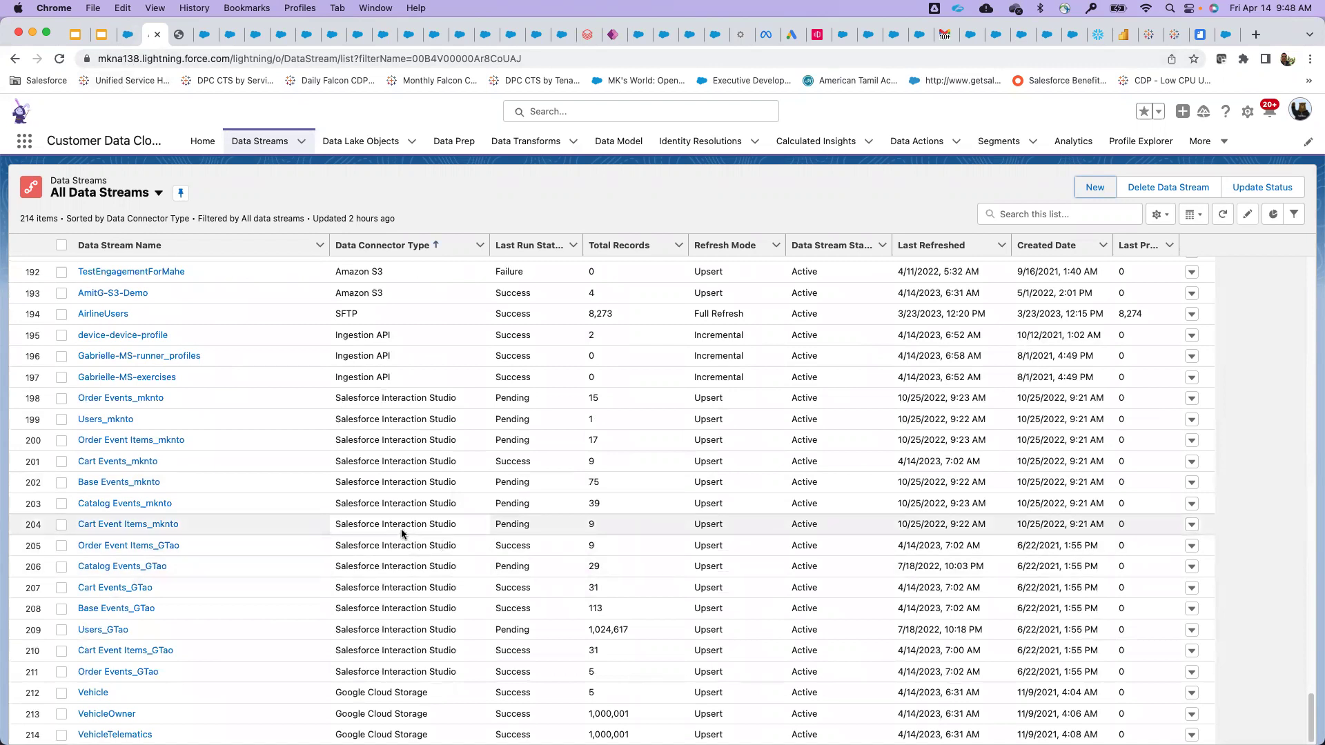
scroll(395, 529, up, 20)
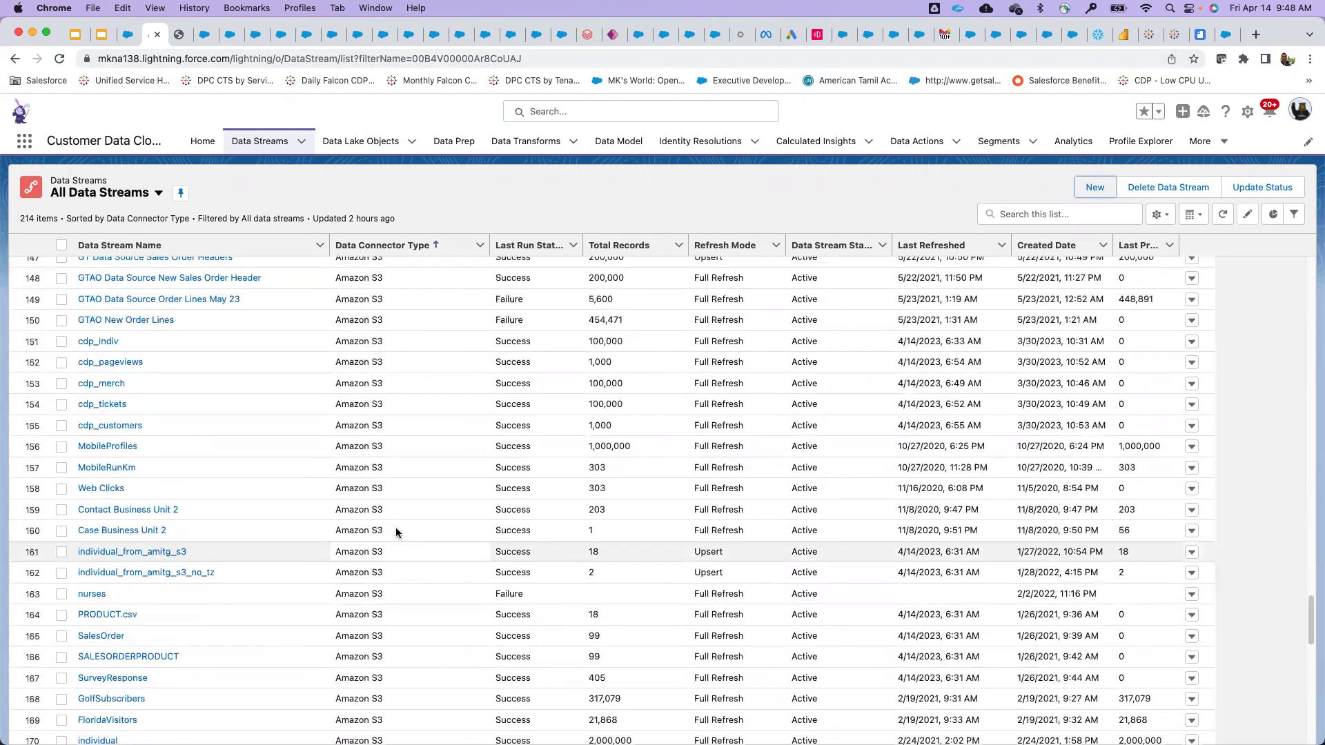
scroll(396, 529, up, 8)
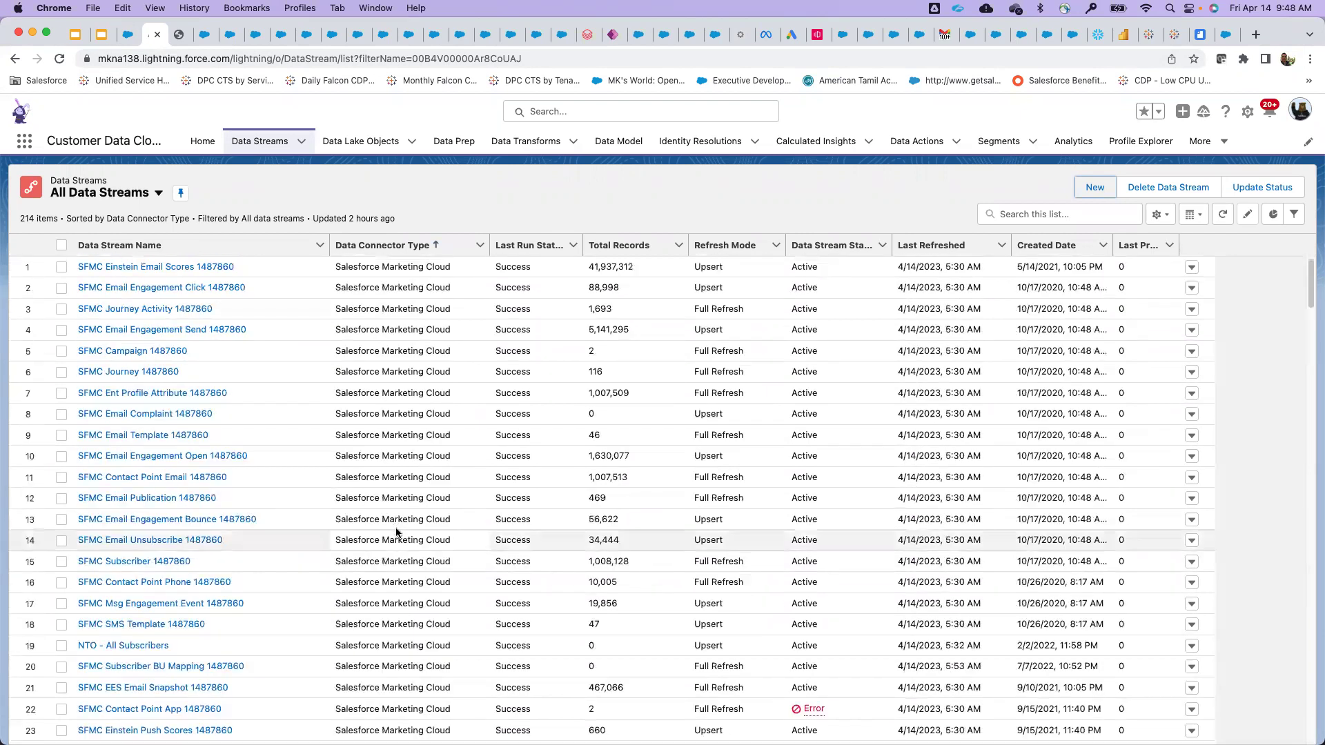
Step: Start a new data transform, select the Batch Data Transform type, and close the setup without creating it
click(204, 34)
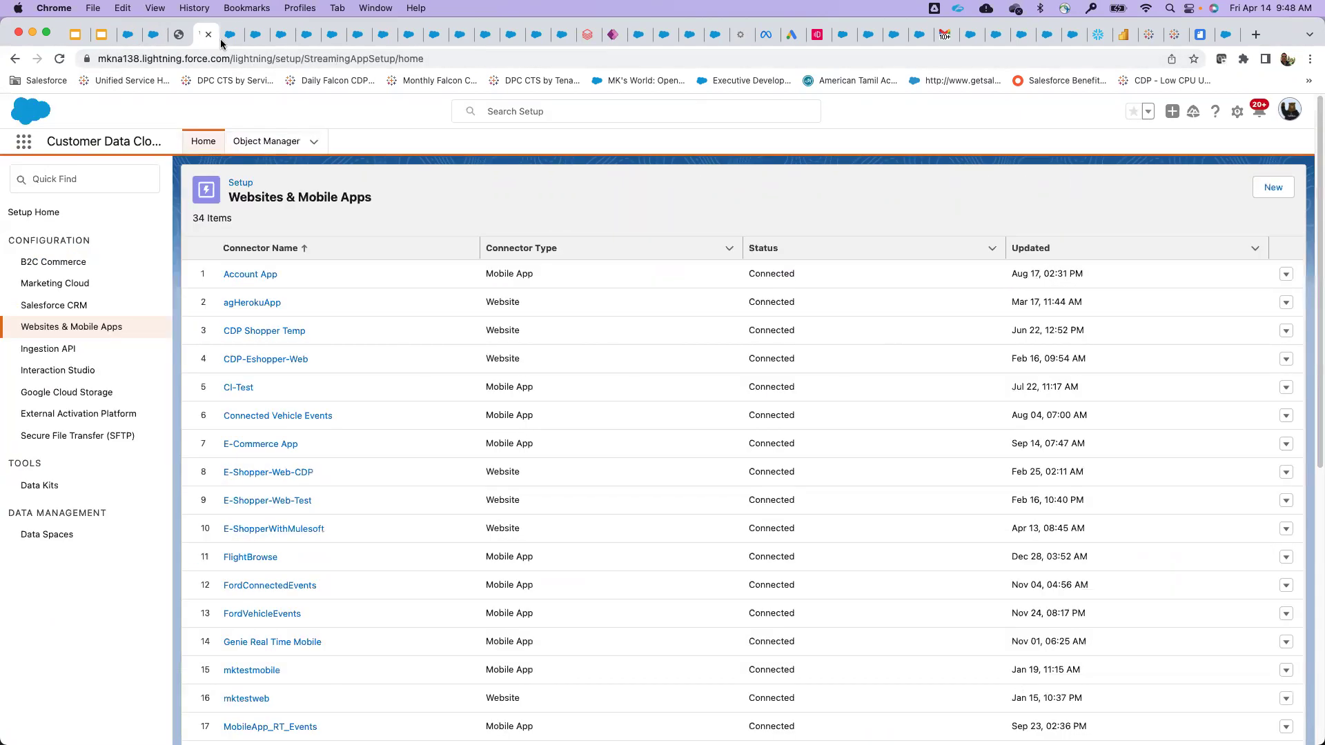
click(228, 34)
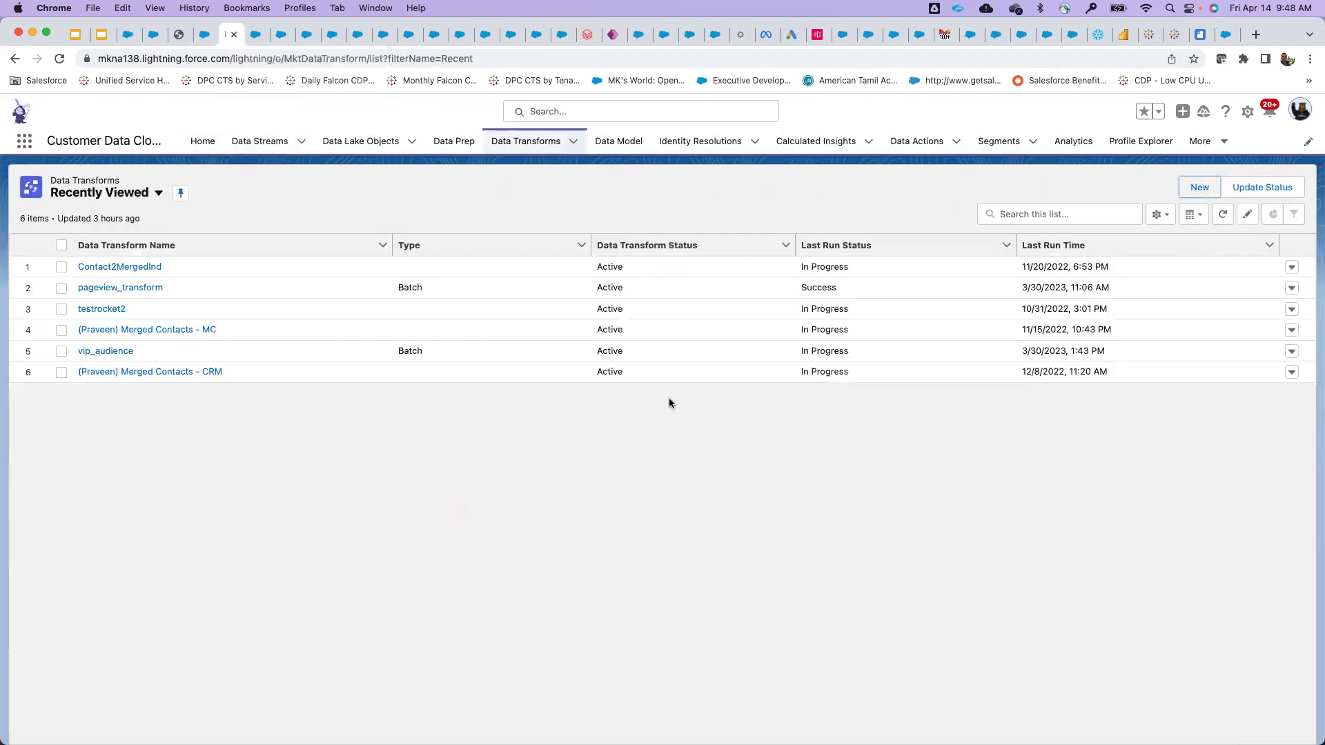
click(1181, 192)
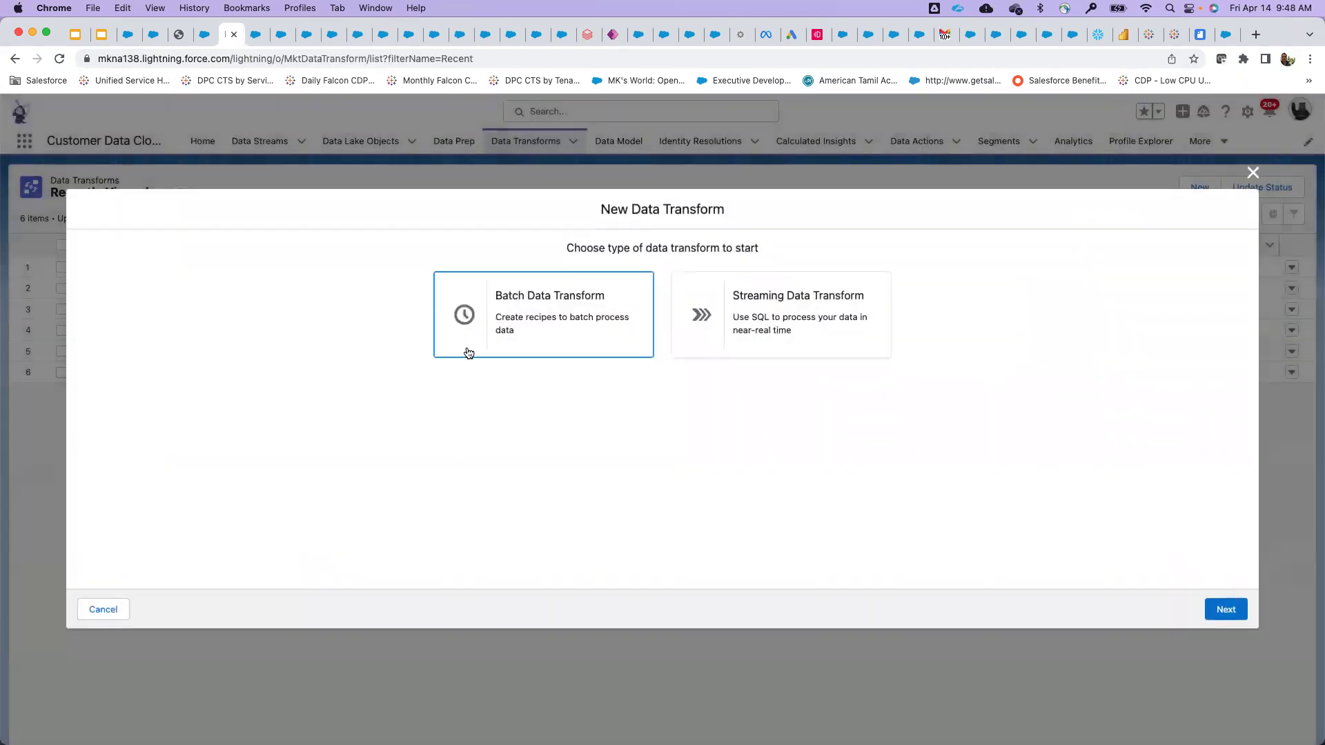
click(496, 334)
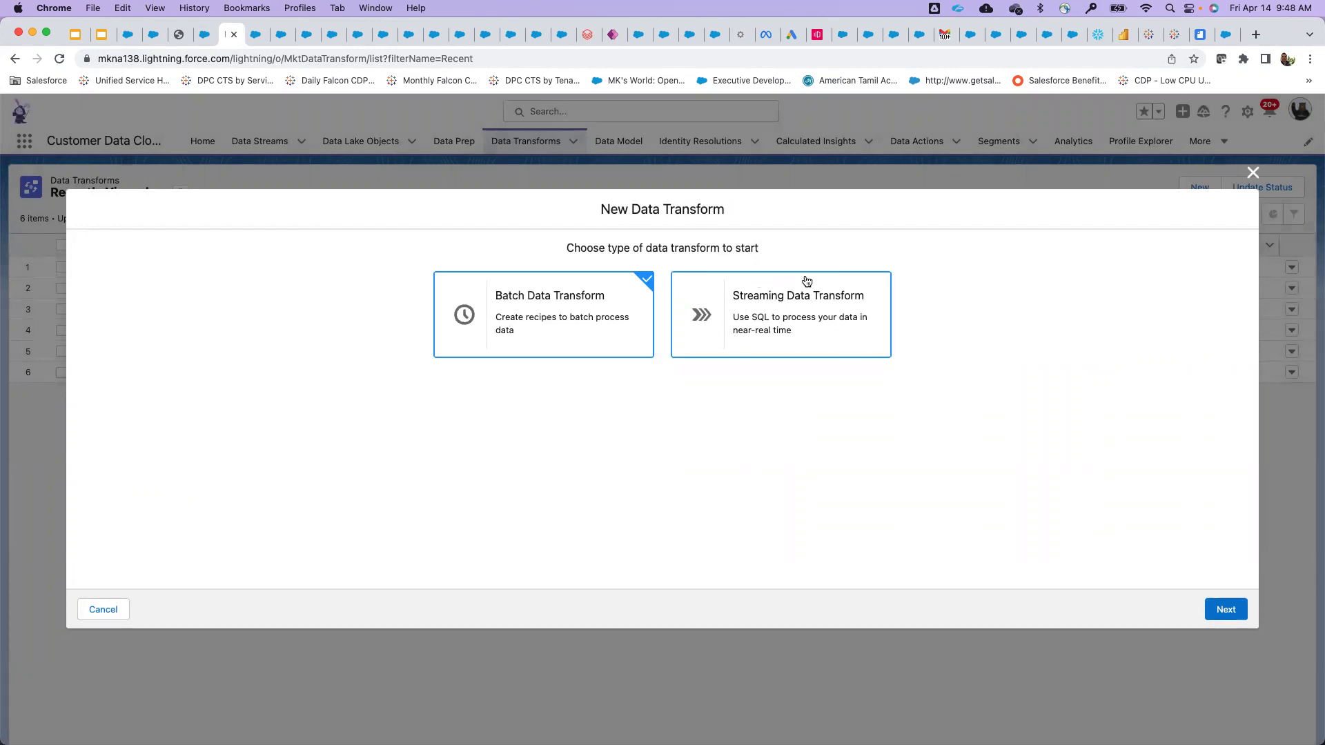
click(1253, 174)
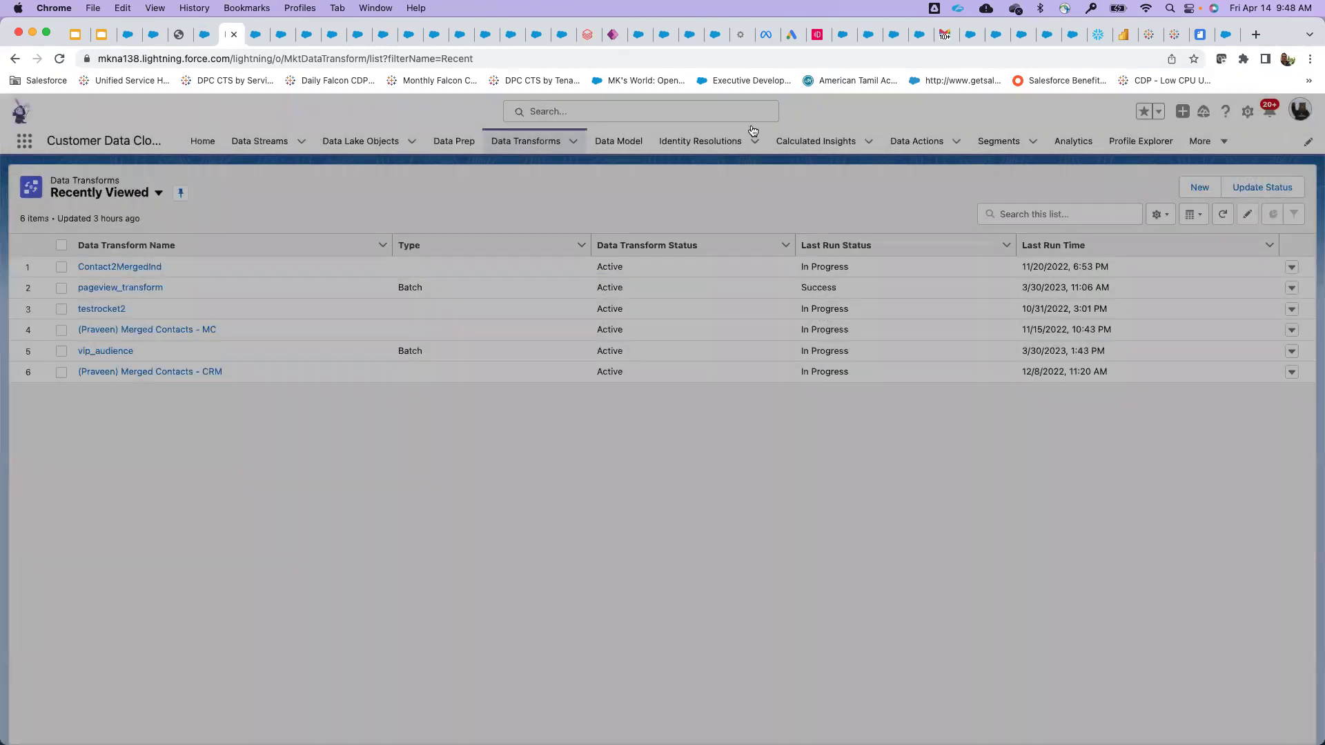
Step: Examine the Account Recipe's node flow and the data objects included in the CRMBU2 data space
click(257, 37)
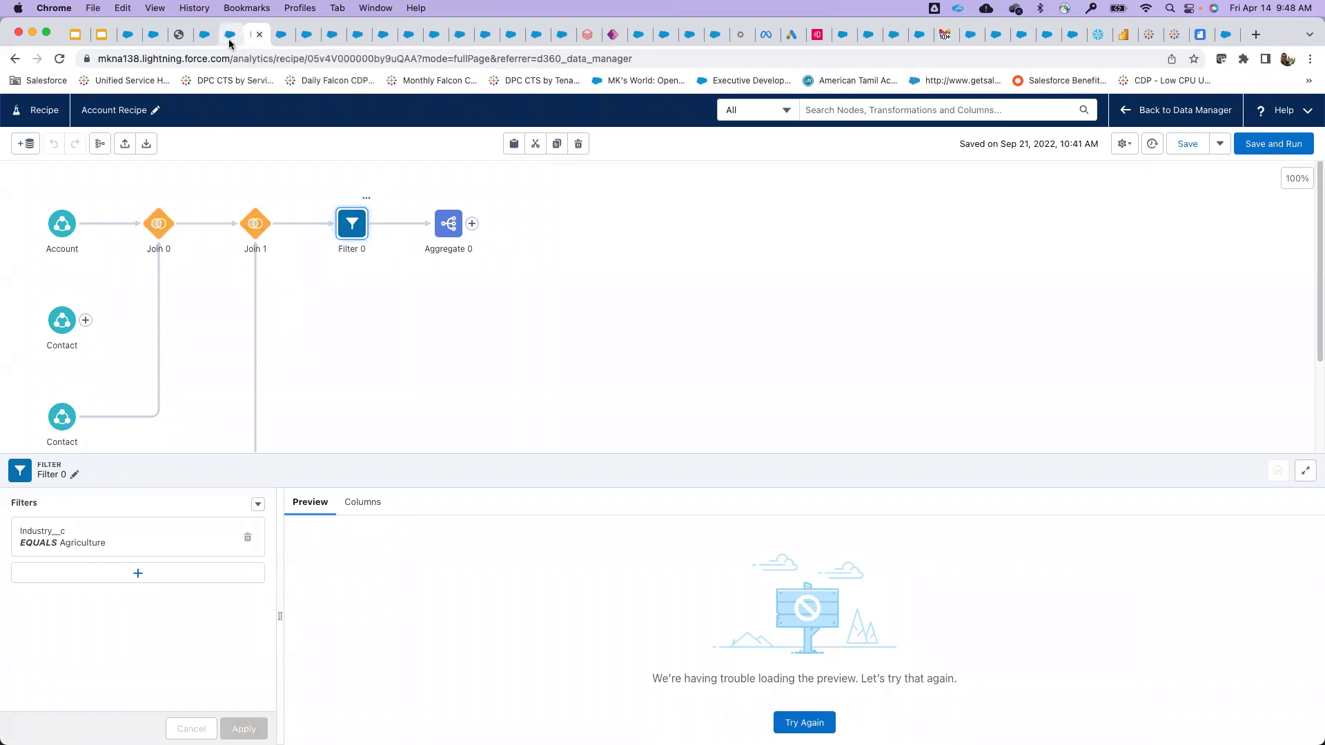
click(274, 44)
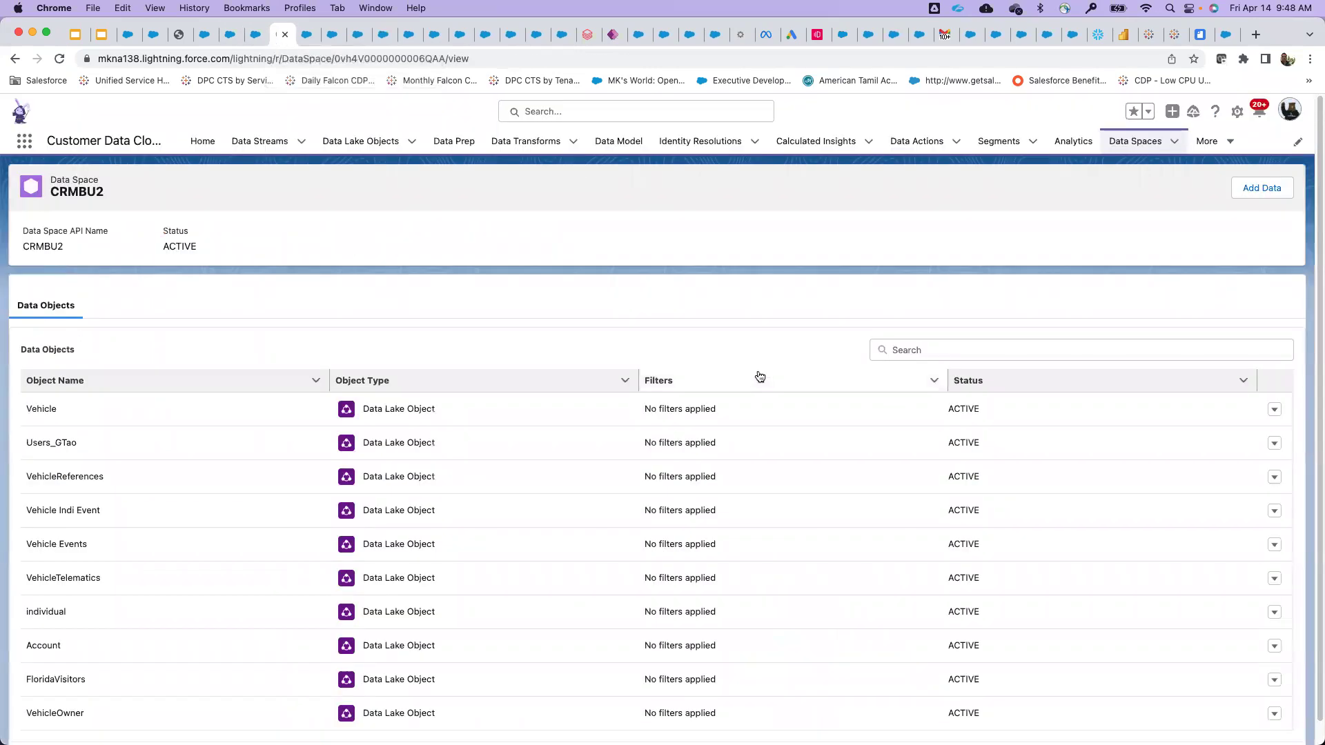
click(1145, 146)
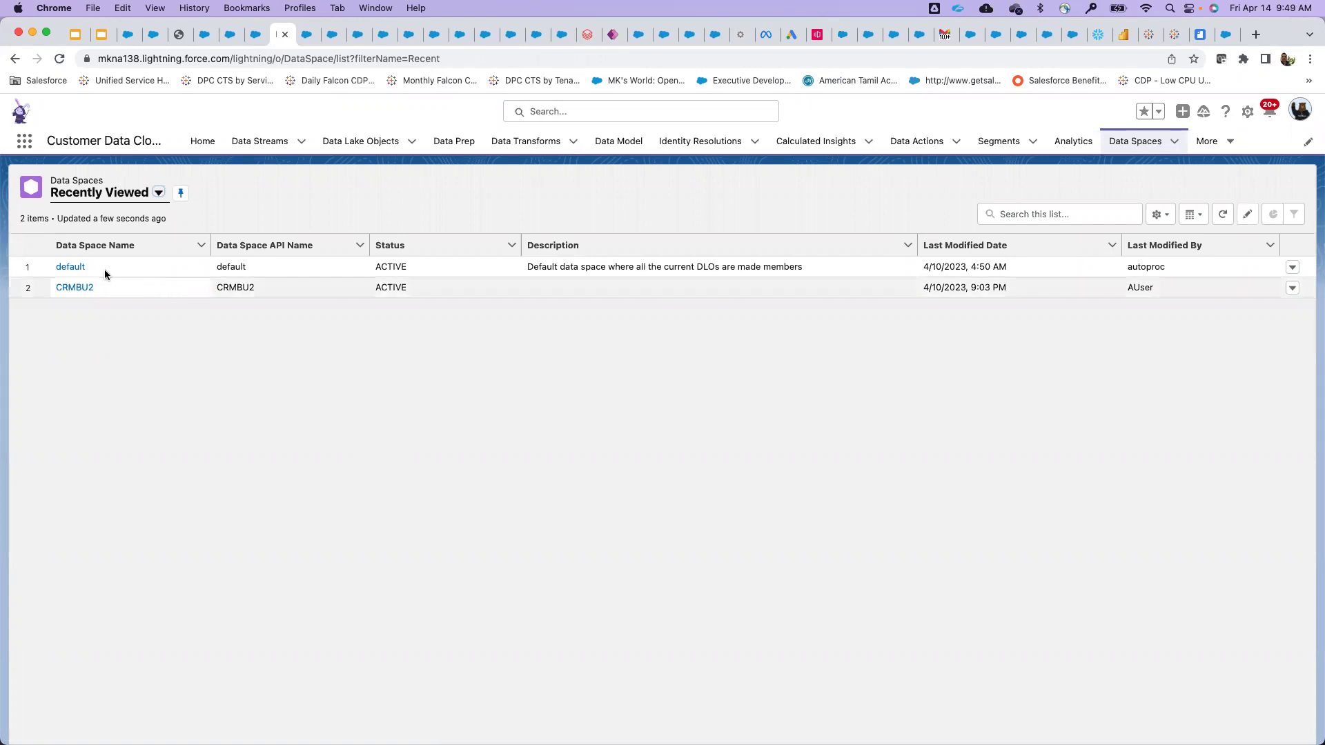
click(74, 289)
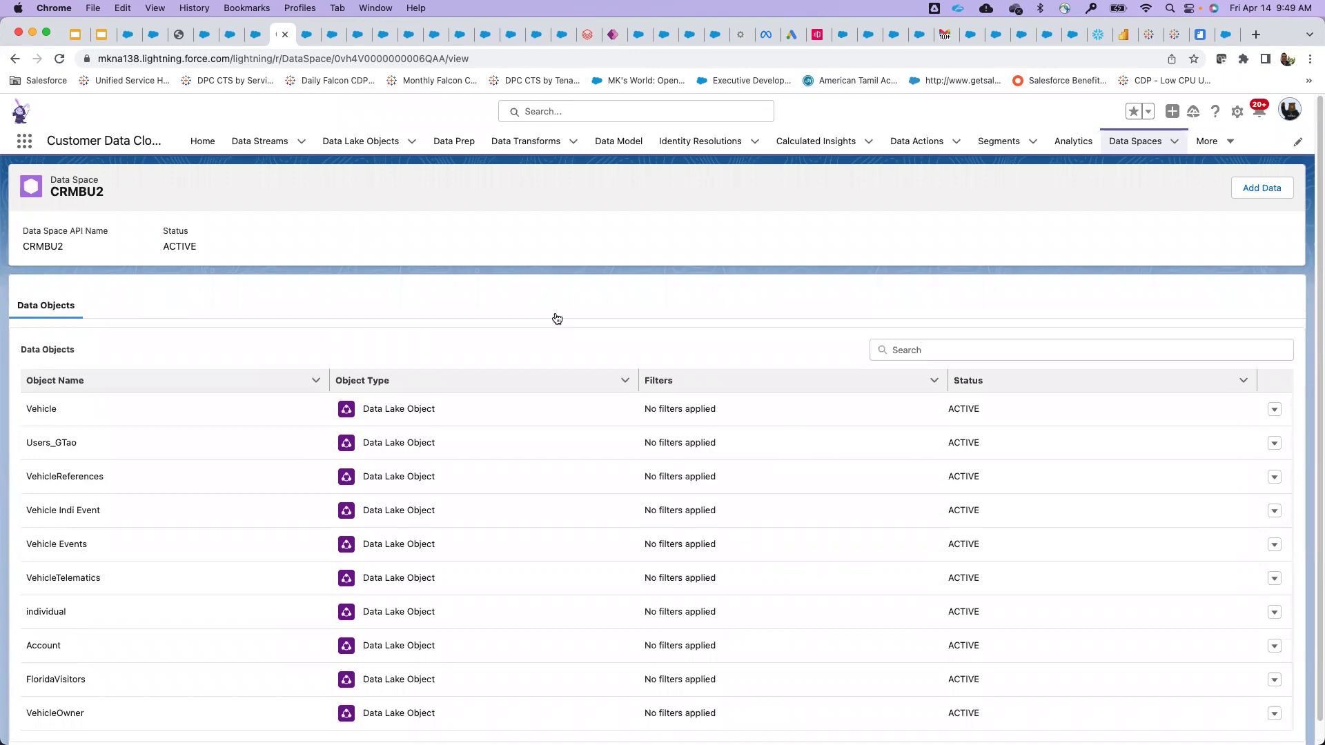
click(307, 36)
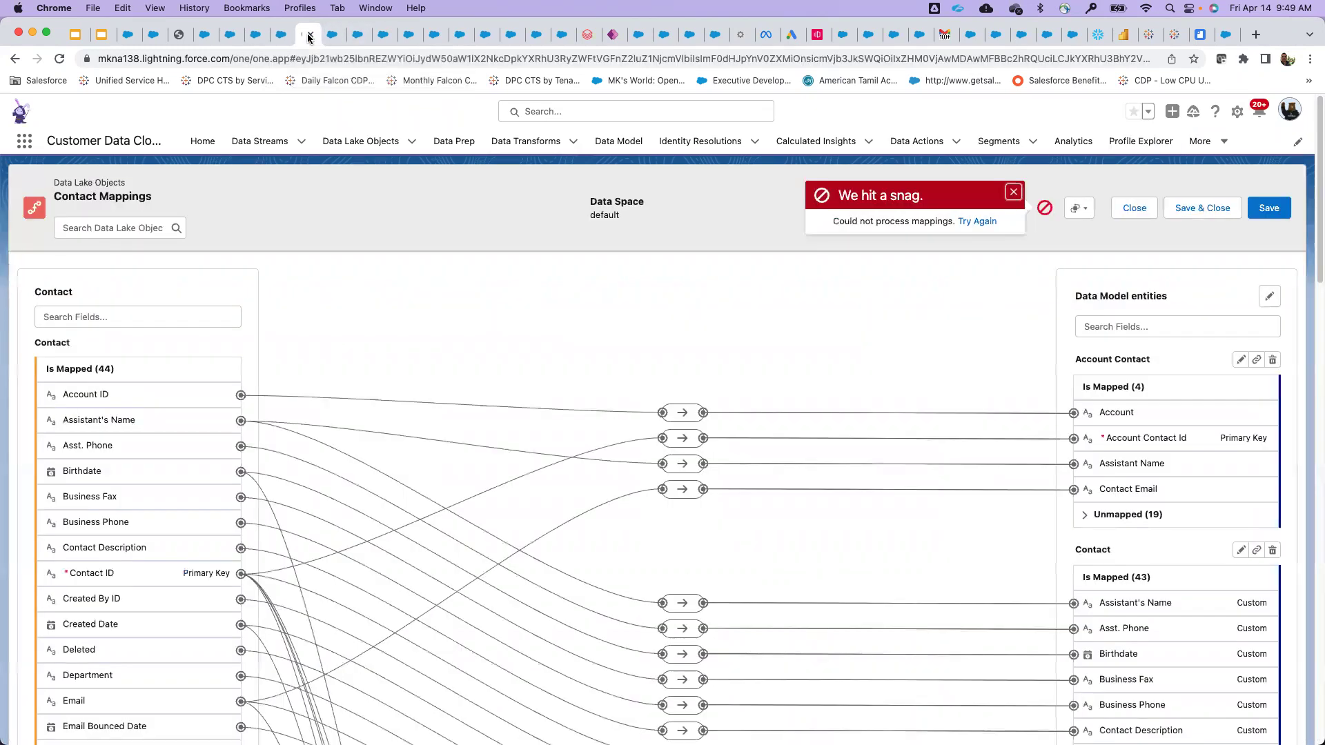
click(280, 36)
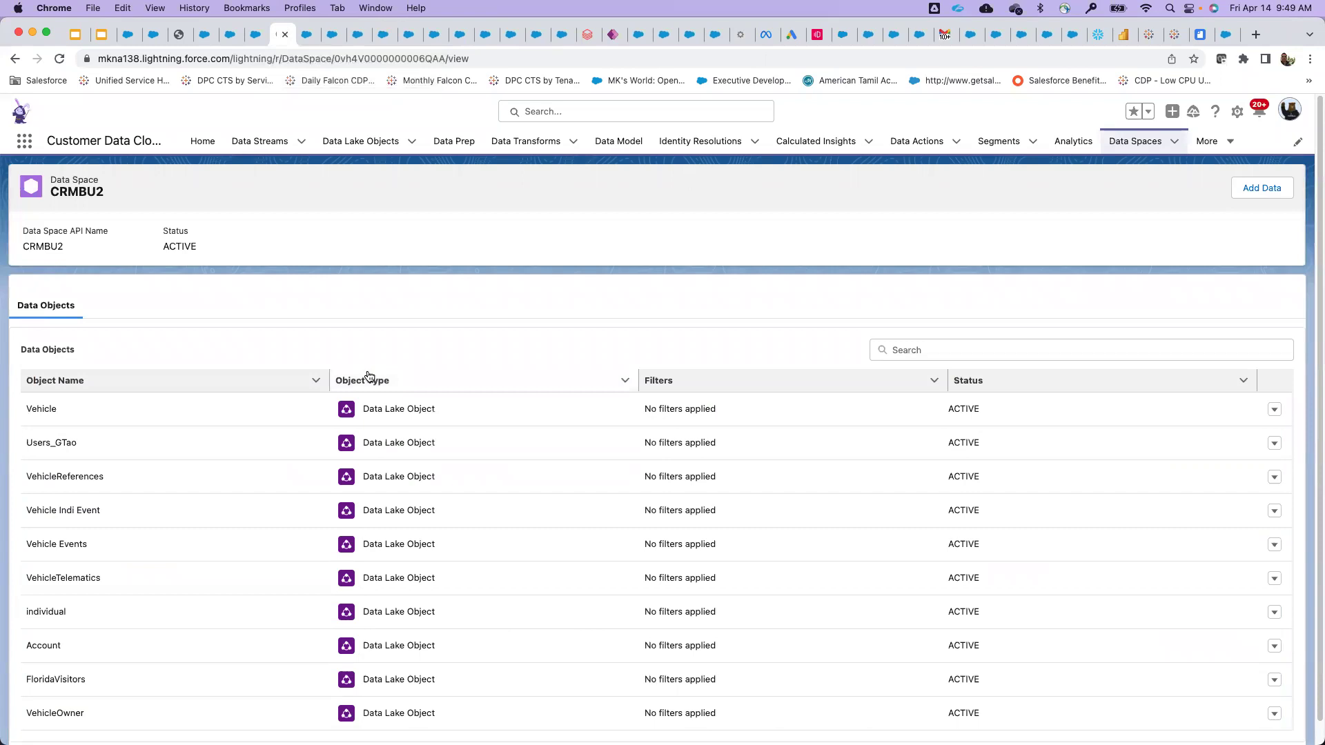
Step: Locate the Contact data stream from Salesforce CRM in the All Data Streams list and open its record
click(153, 34)
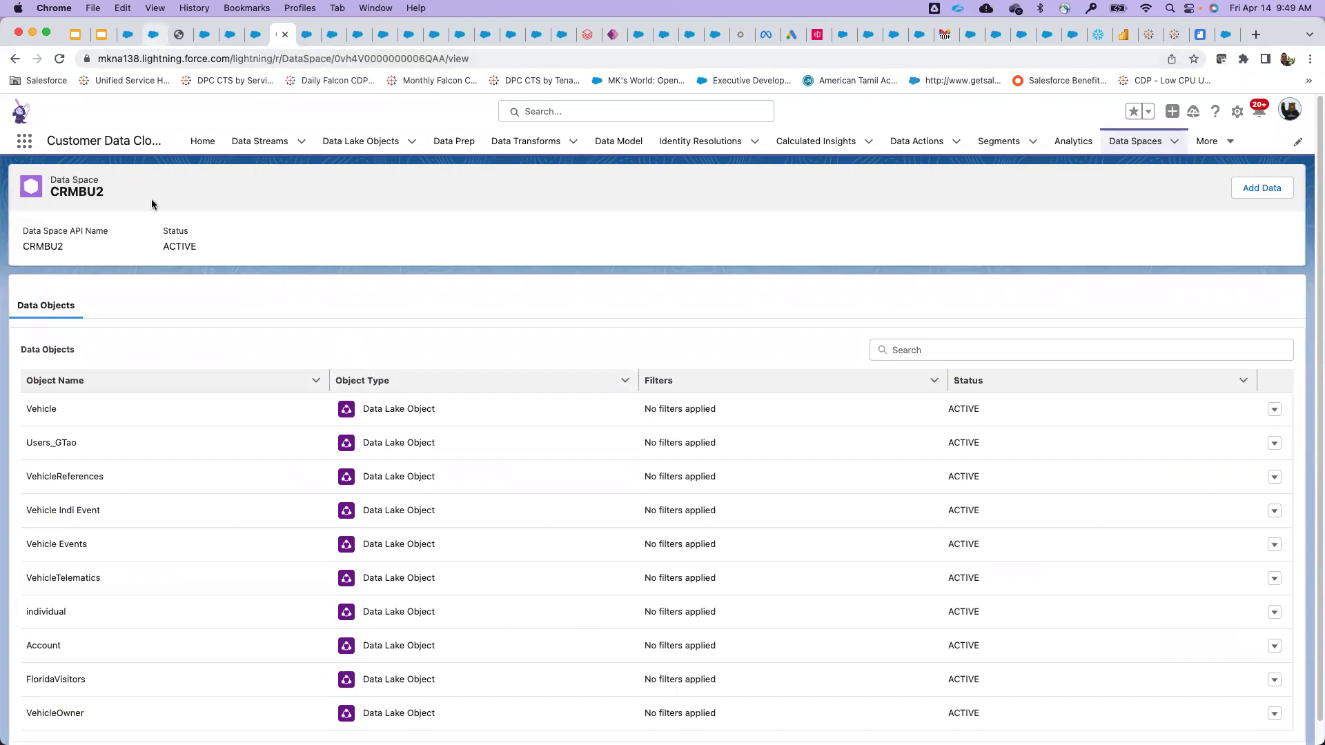
scroll(210, 606, down, 8)
scroll(211, 606, down, 20)
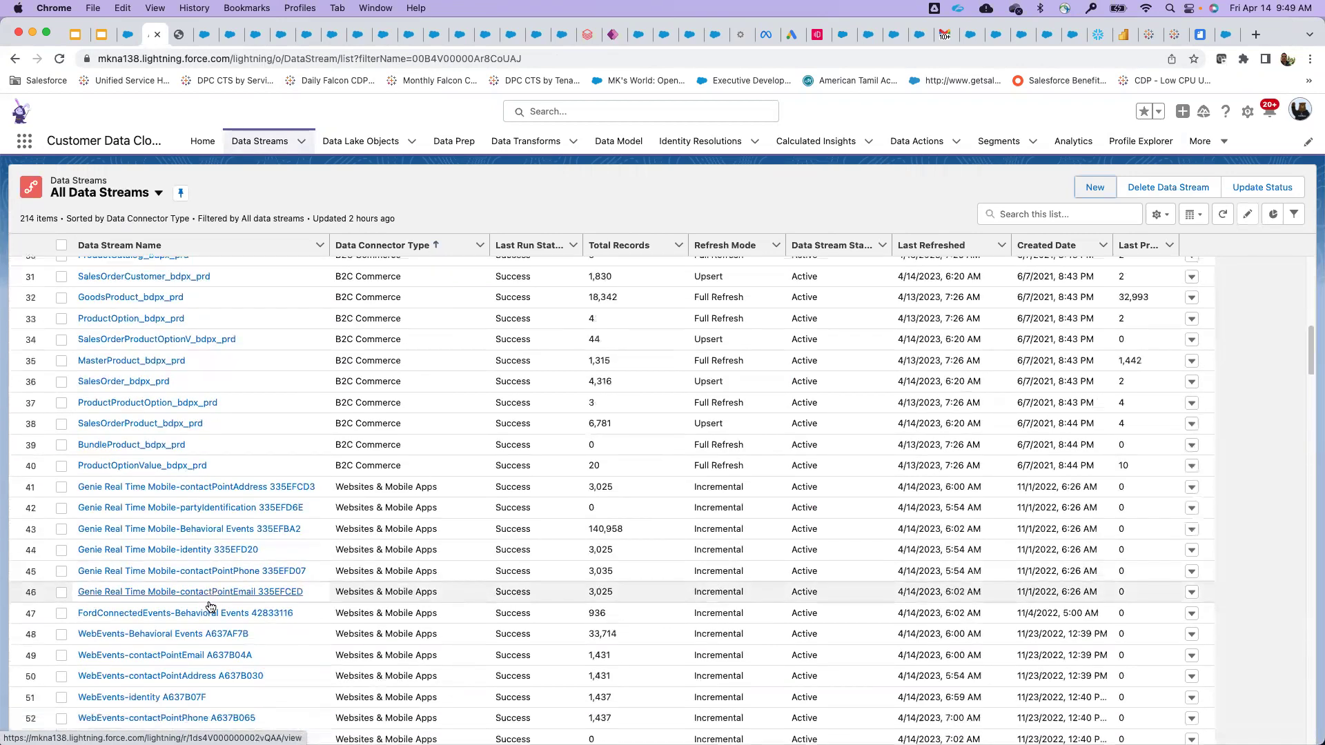
scroll(224, 591, down, 20)
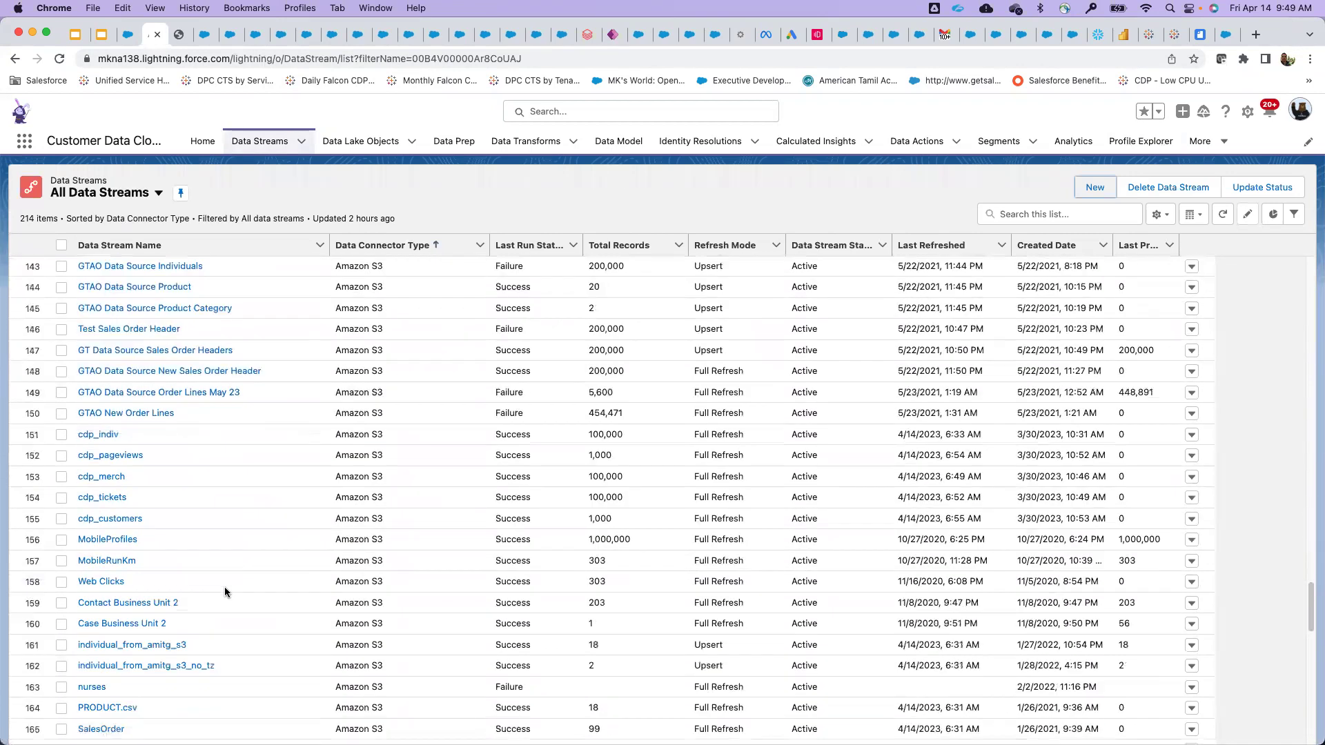
scroll(234, 583, up, 20)
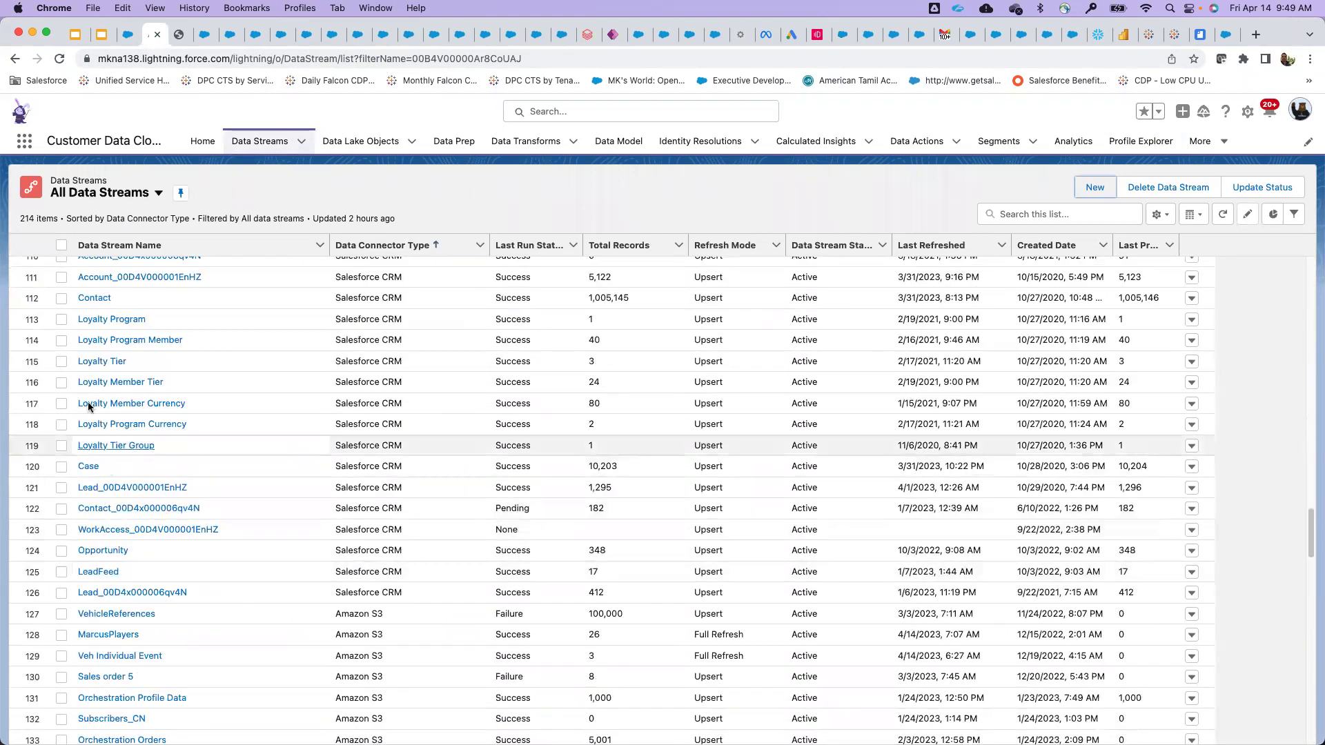
click(84, 300)
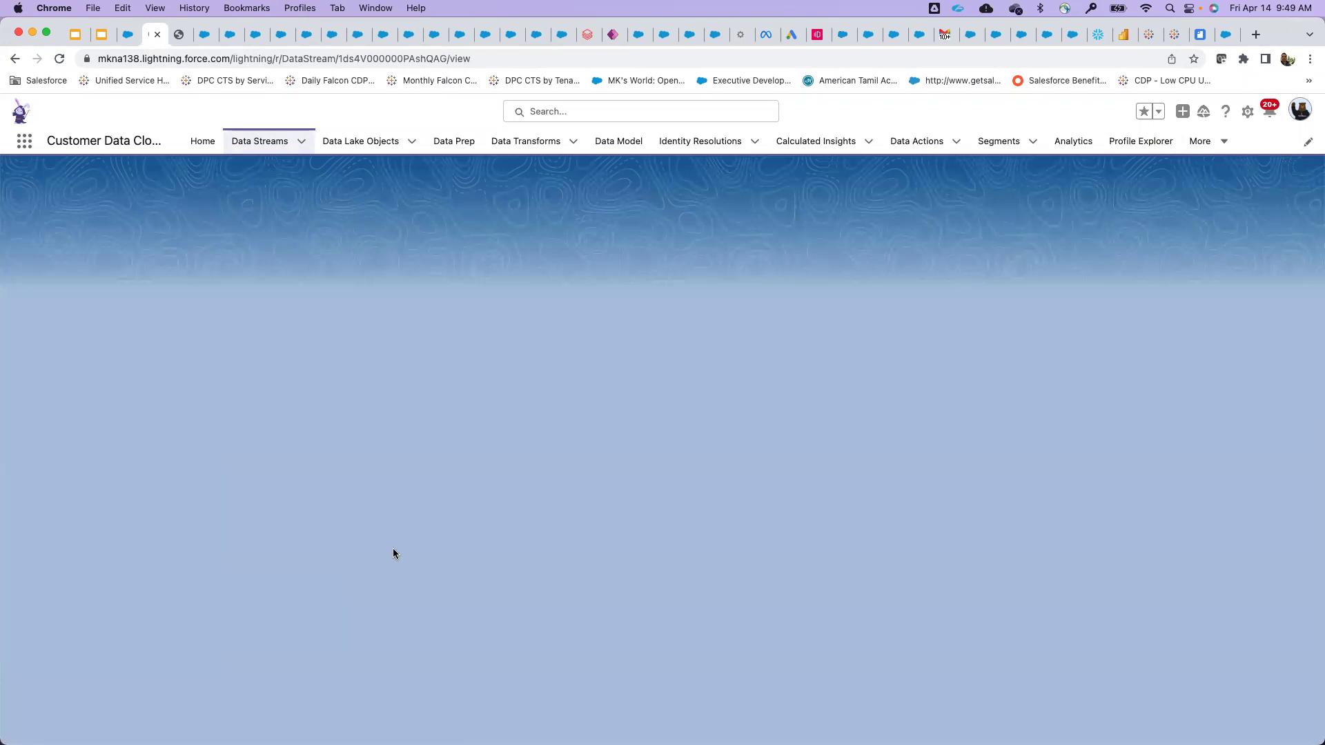
scroll(354, 608, down, 10)
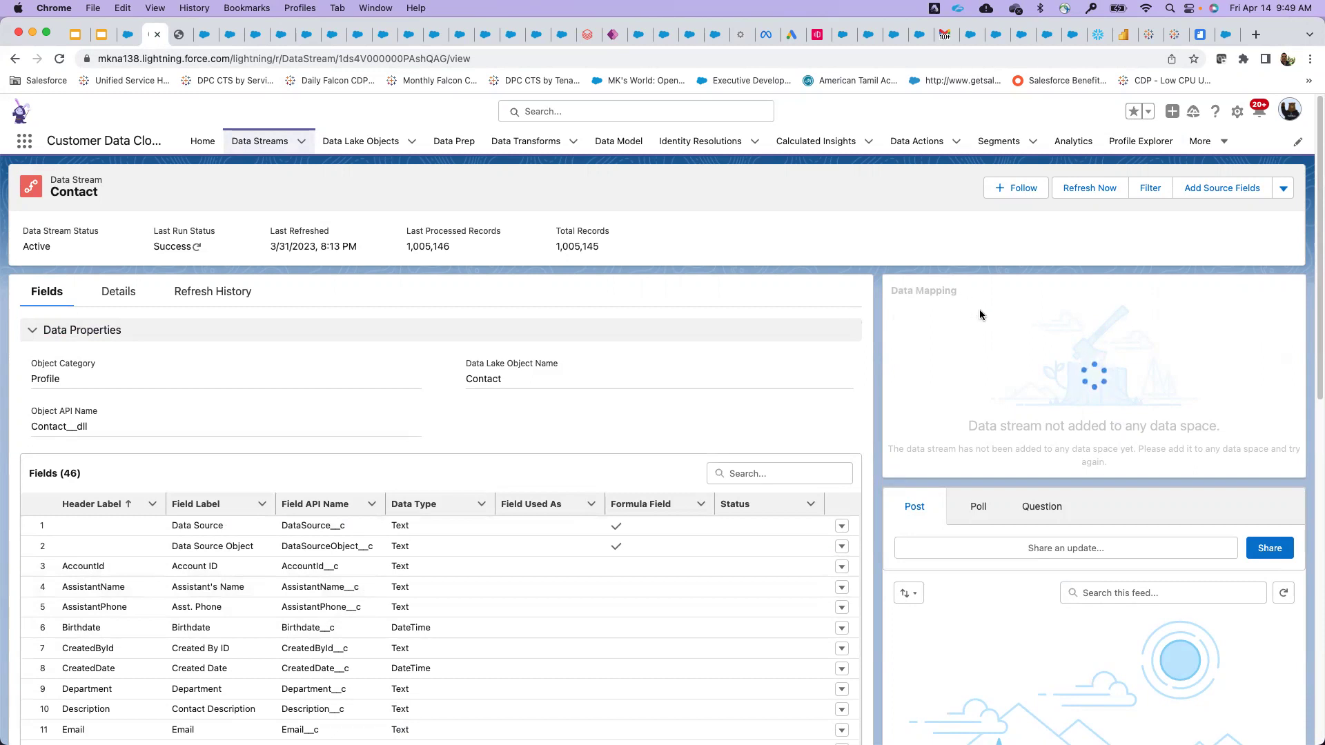
Step: Go to the Contact mappings in the default data space and open the object selection for the data model entities
click(282, 35)
click(308, 35)
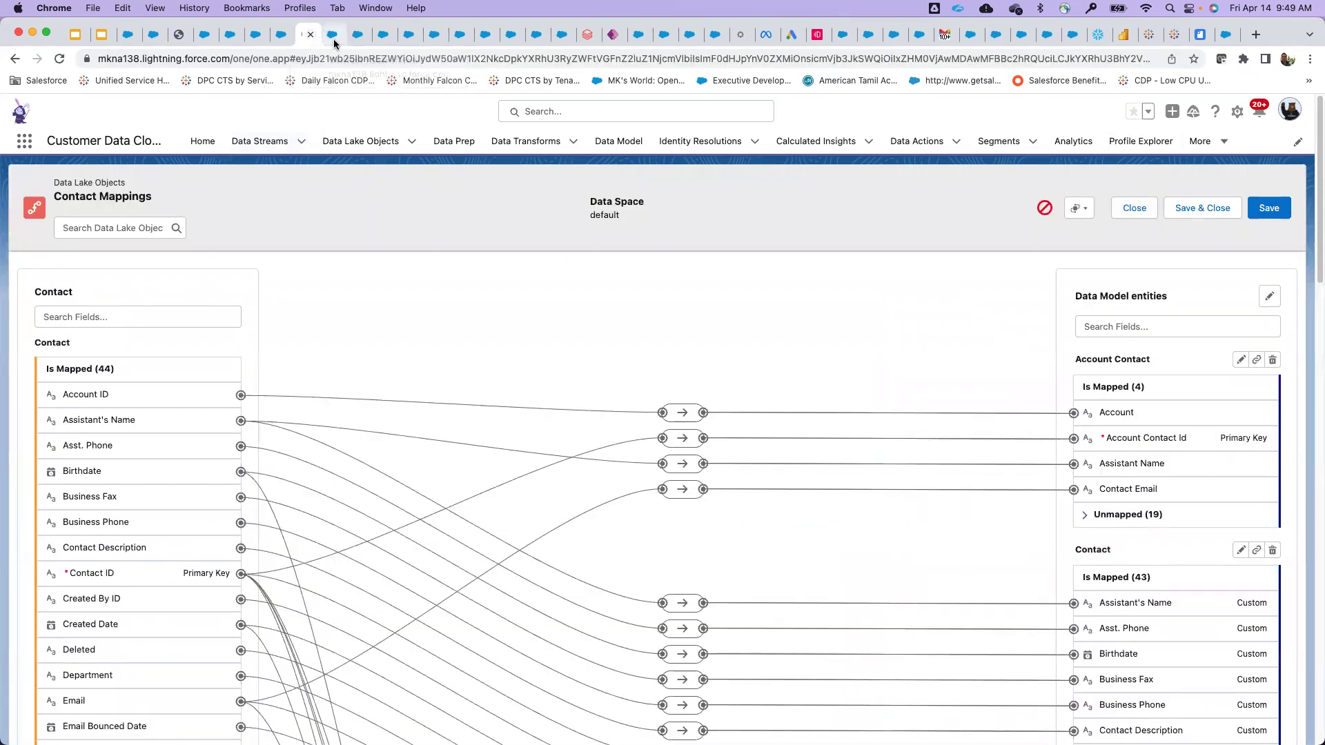
click(1270, 296)
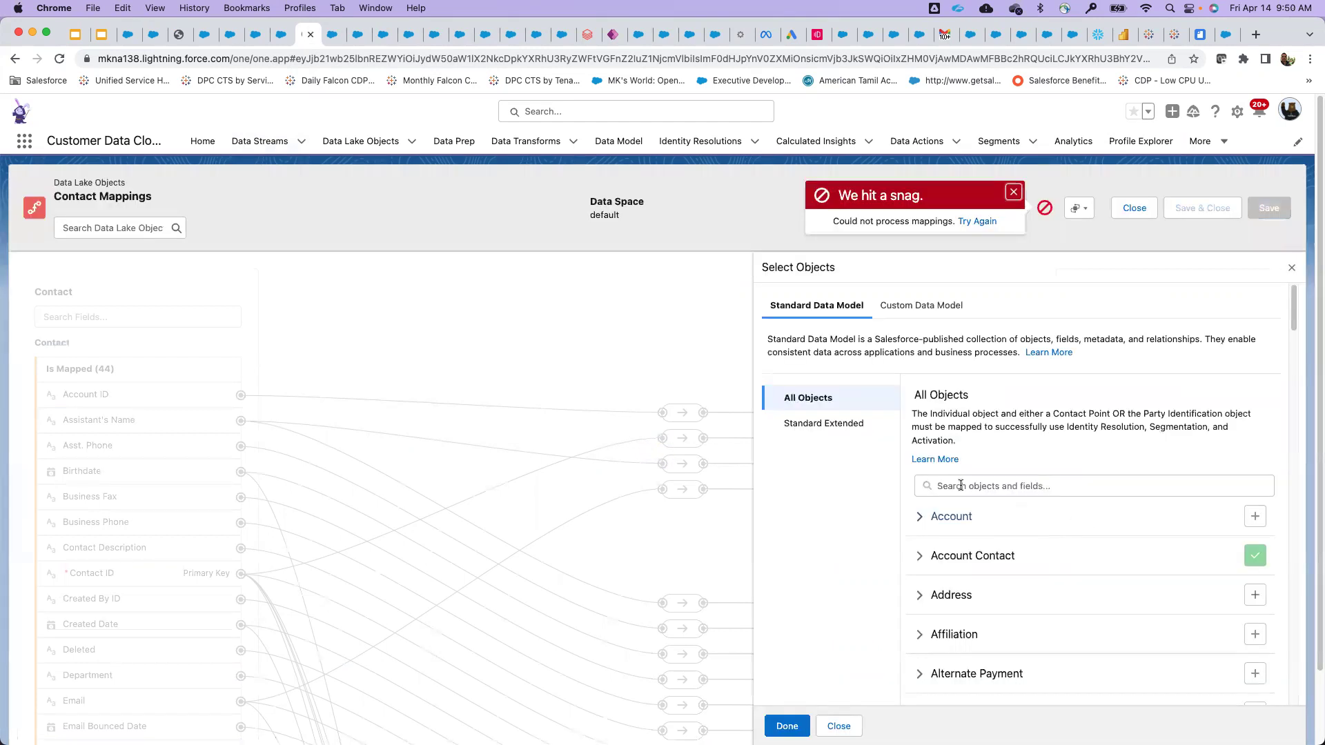
Step: Close the object selection without adding any objects and examine the Contact field mappings down to the Individual entity
click(1011, 193)
scroll(1097, 615, down, 15)
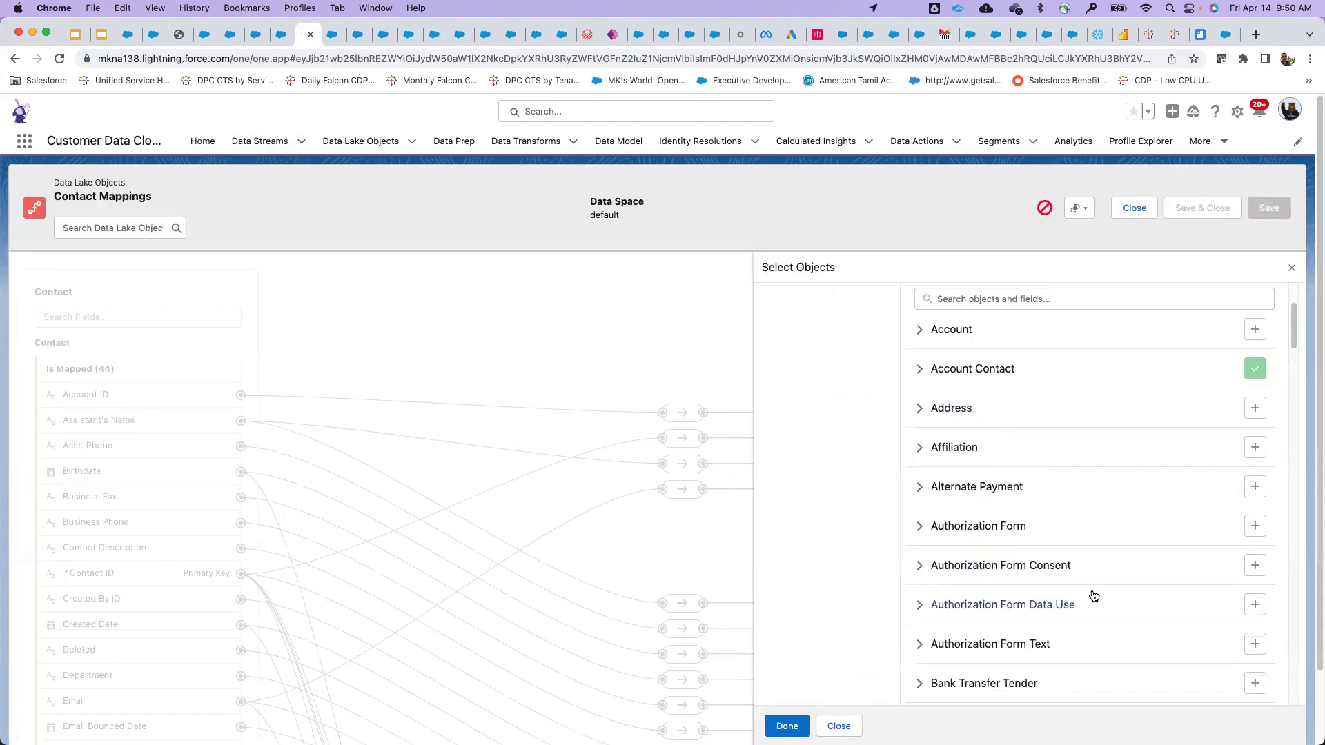
scroll(1092, 592, up, 10)
scroll(1093, 591, up, 5)
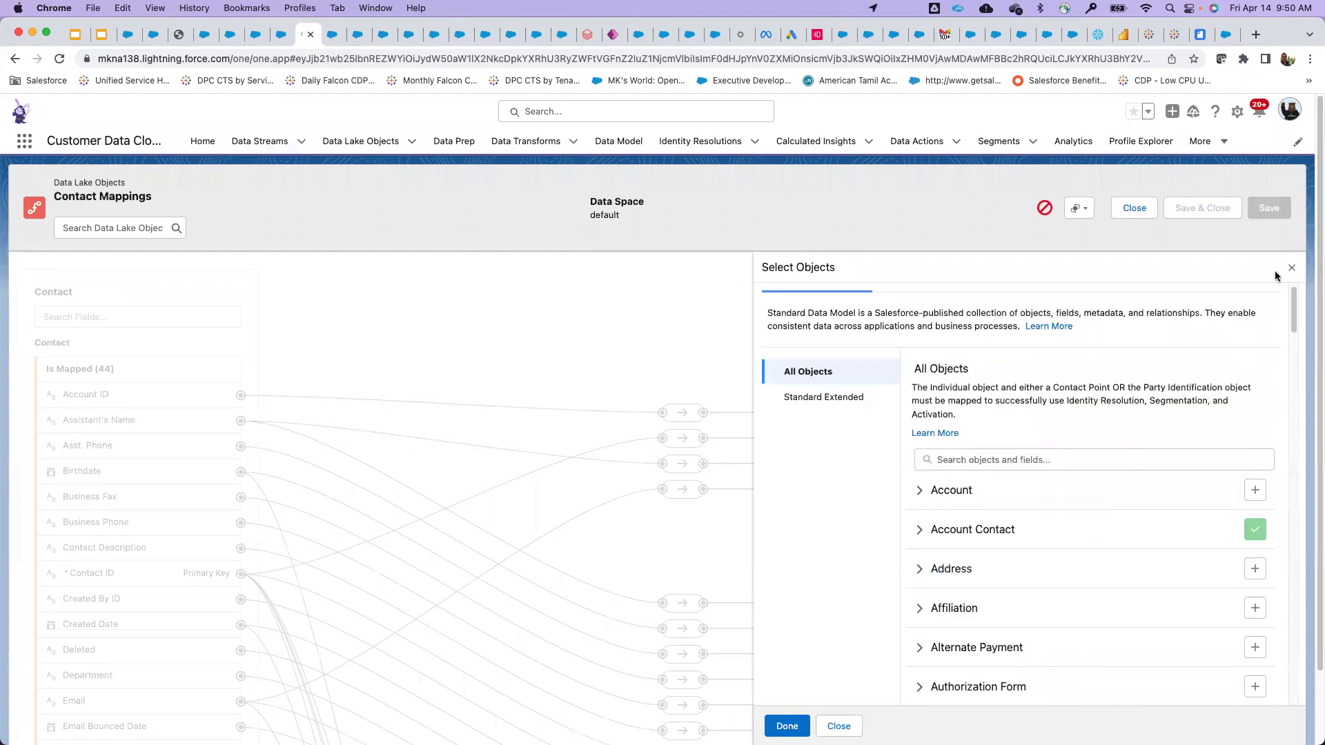
click(1288, 268)
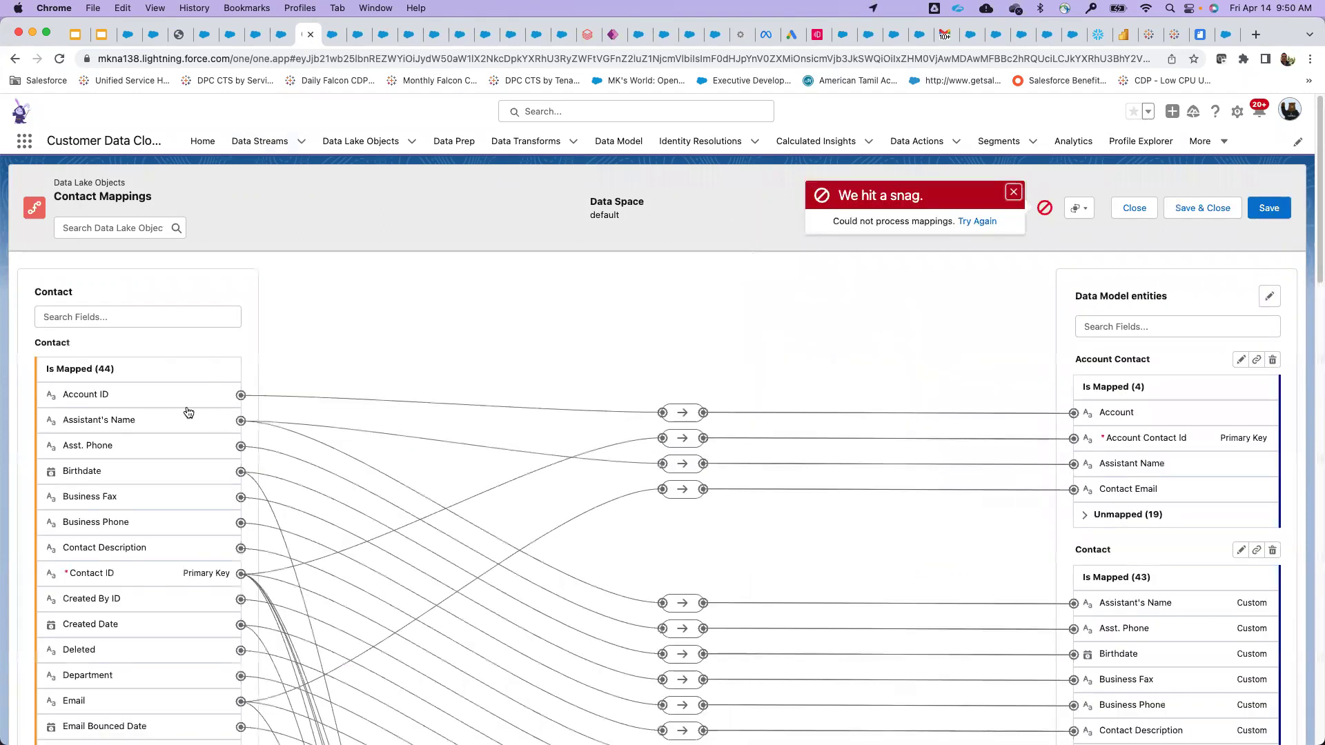
scroll(608, 493, down, 20)
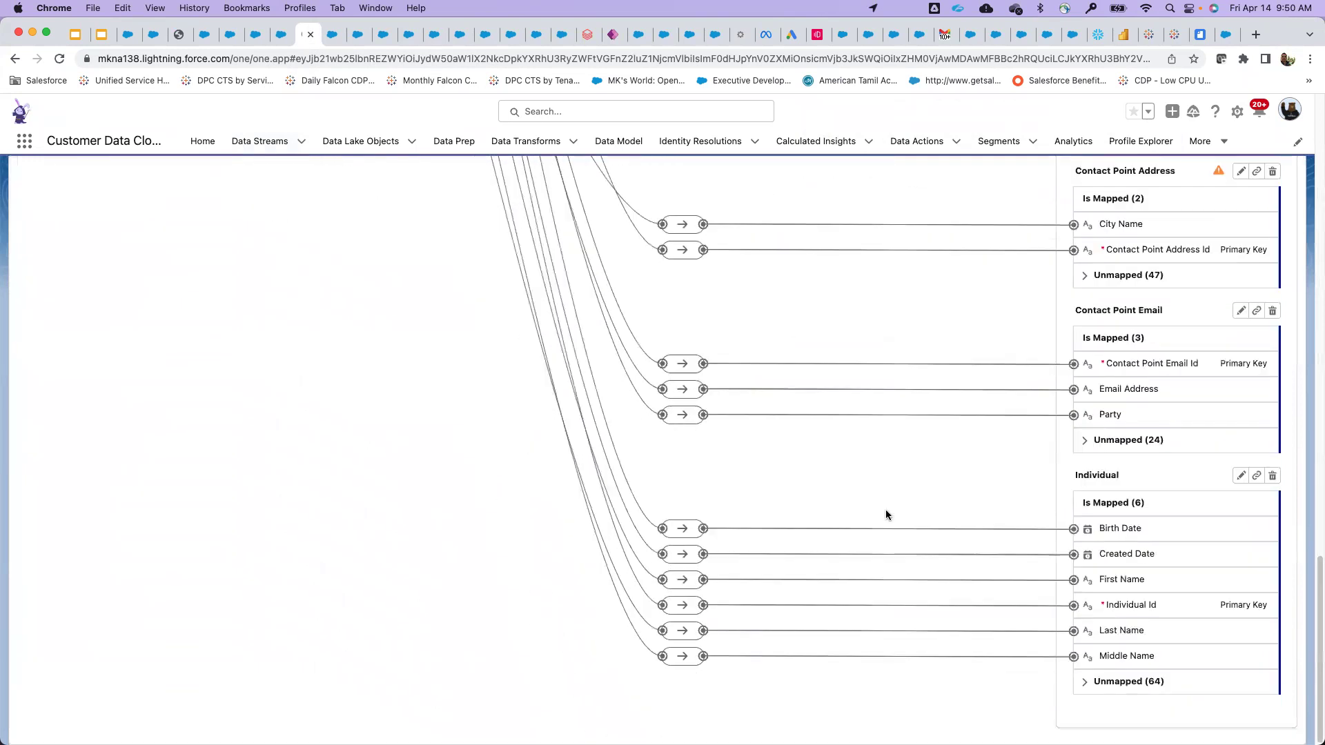
double_click(1089, 472)
Step: Go to the Individual data model object and examine its mapped data lake objects and field list
click(356, 35)
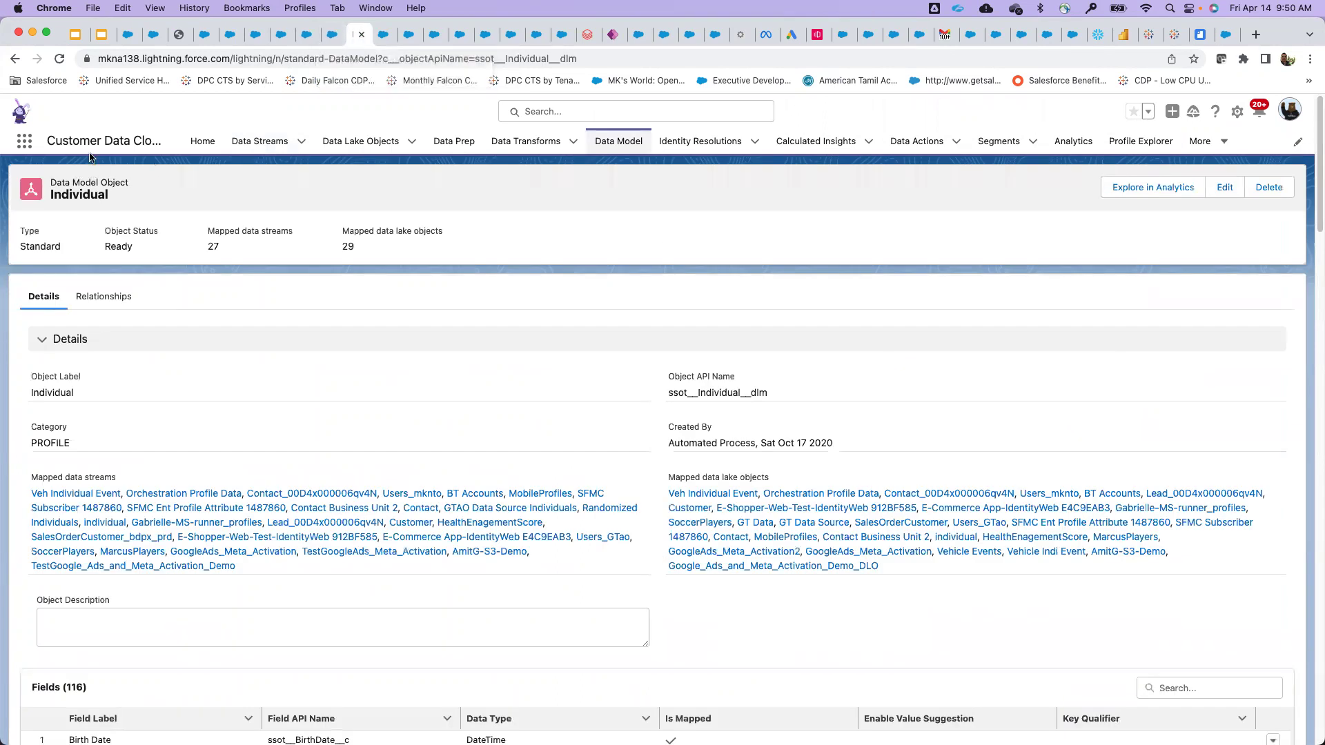
drag(664, 471, 958, 574)
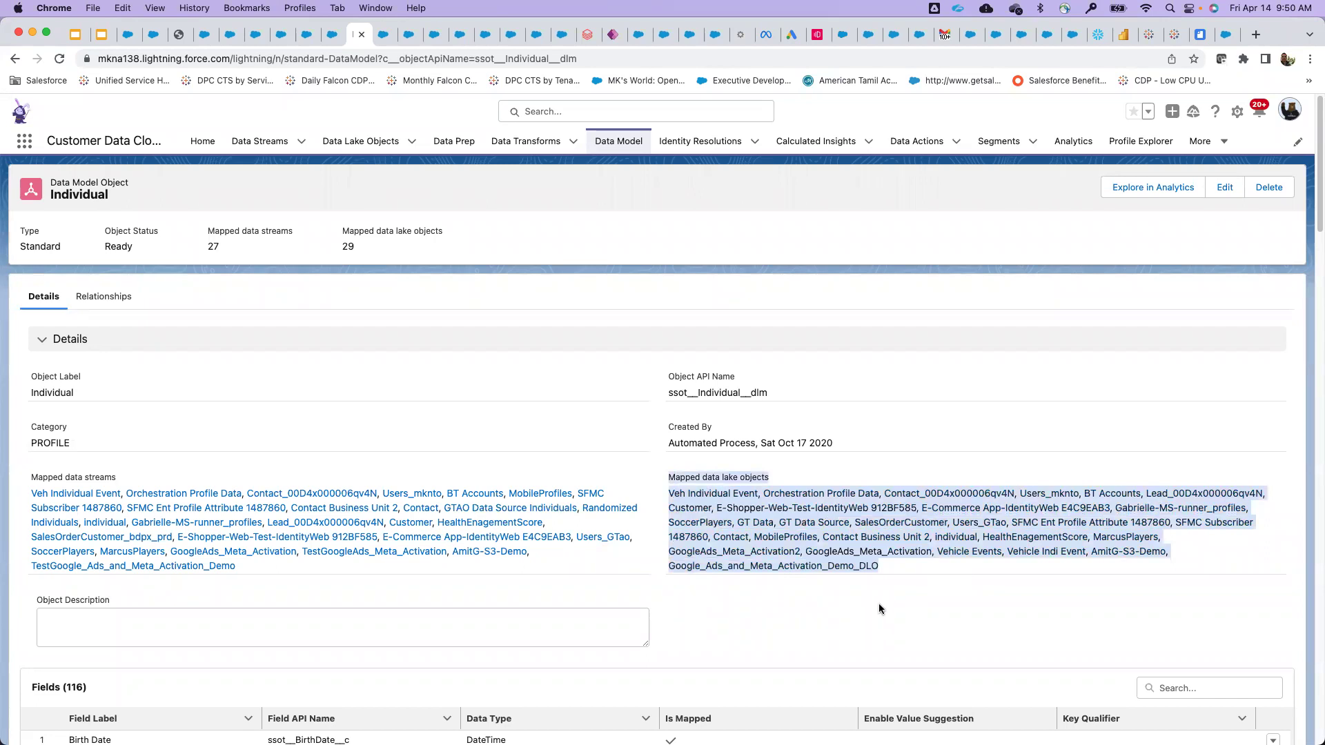
scroll(558, 587, down, 10)
scroll(558, 587, up, 5)
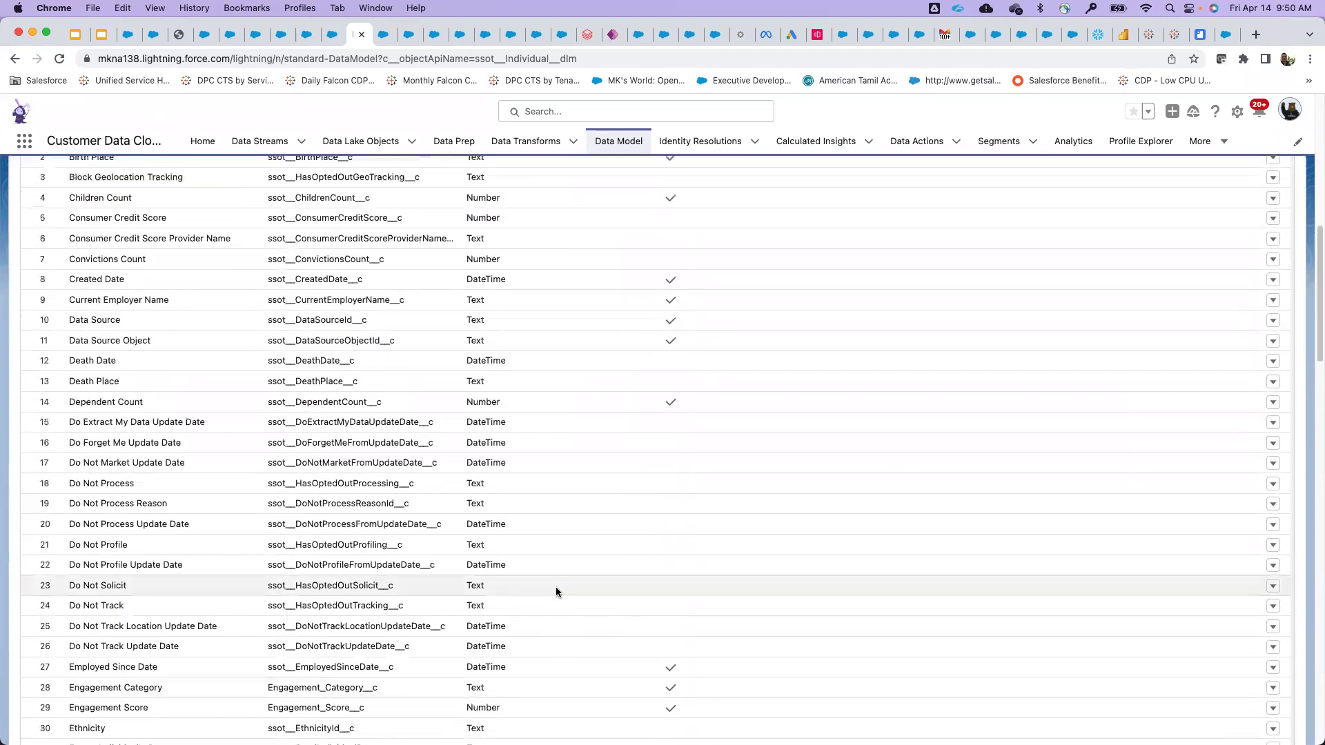
scroll(544, 592, up, 3)
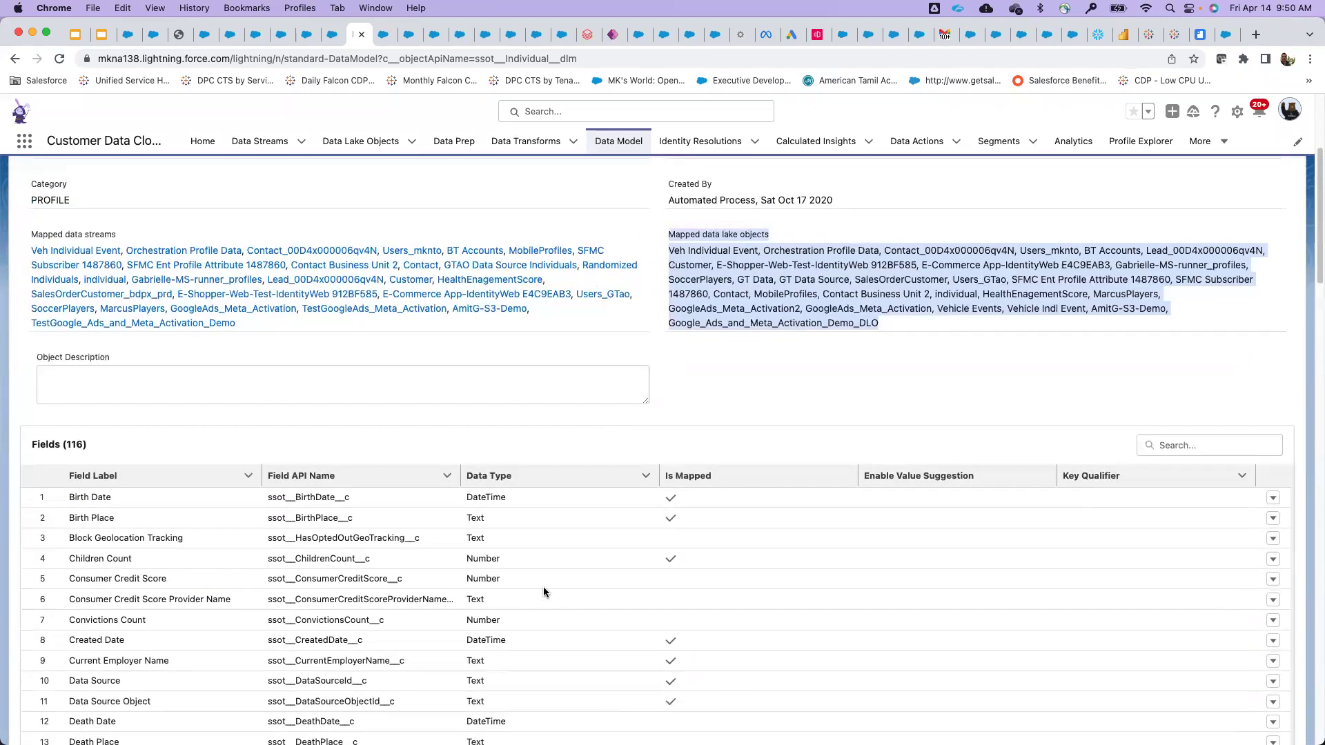
scroll(527, 591, down, 4)
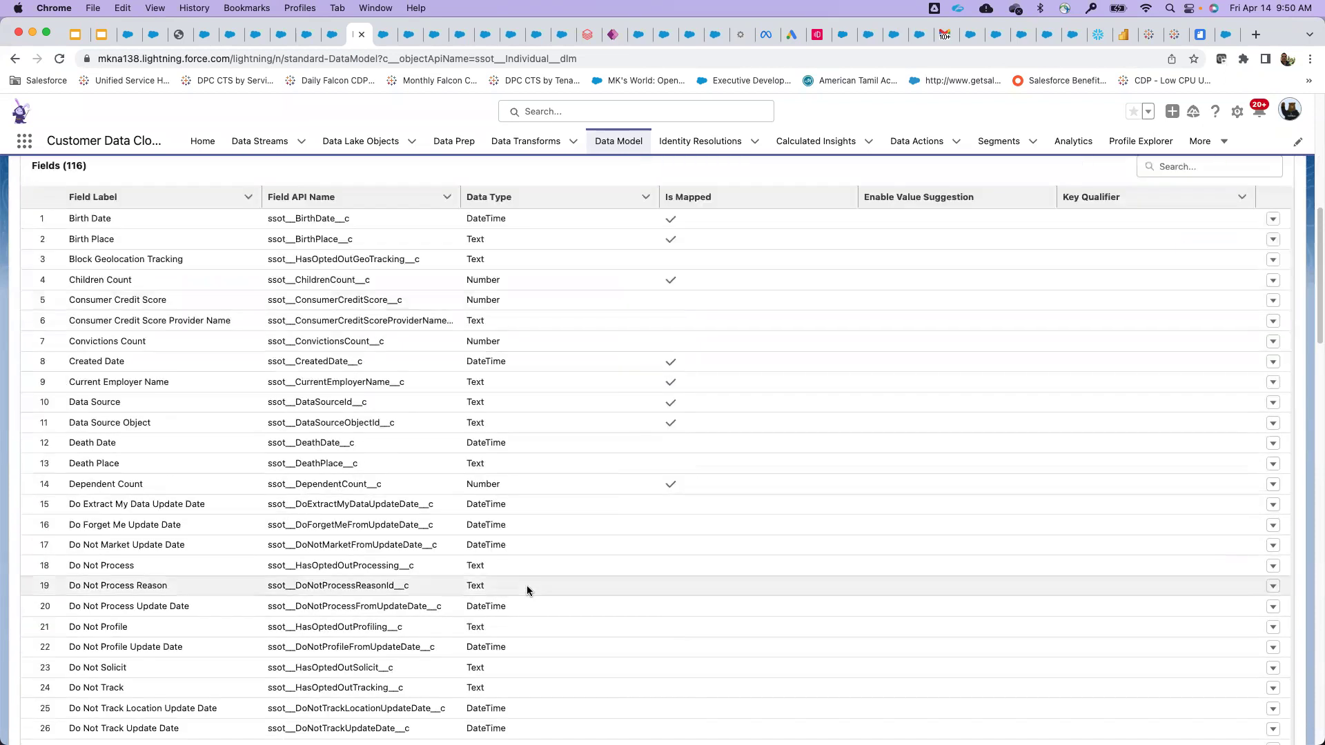
scroll(527, 591, up, 8)
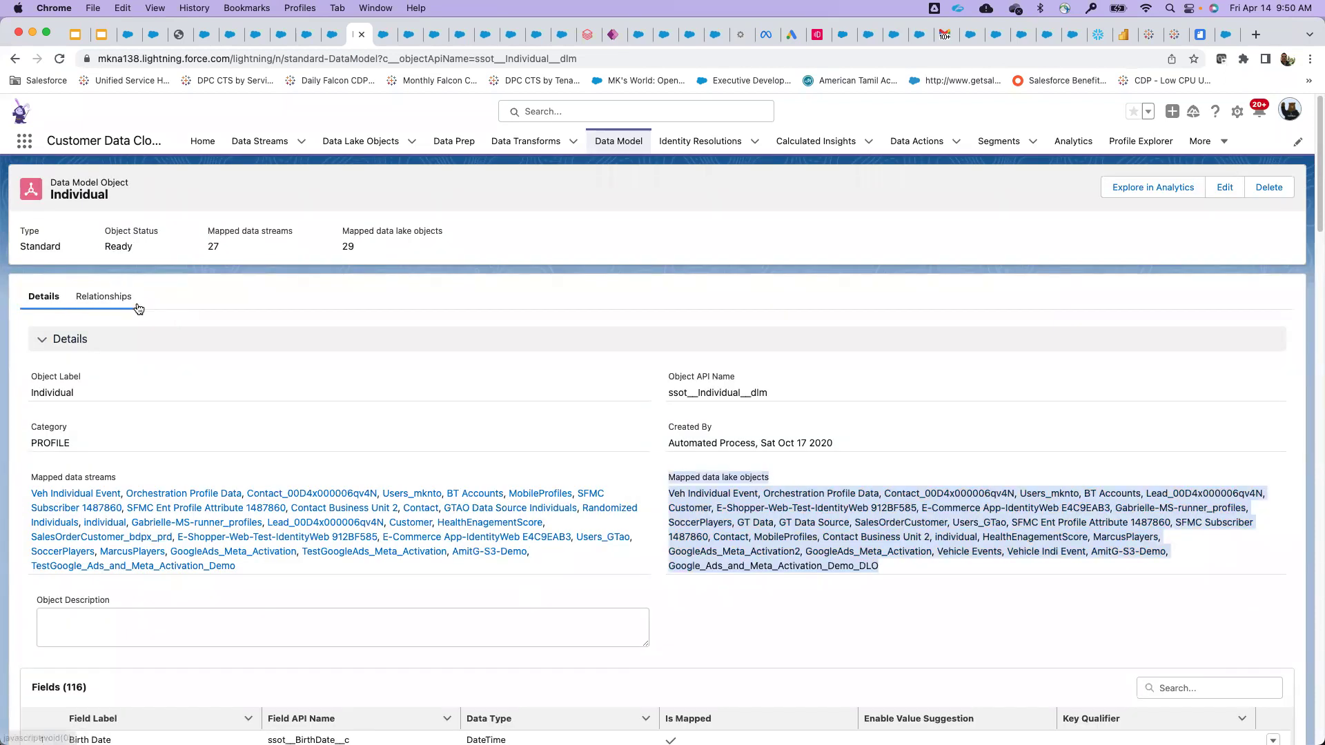
Step: Examine the Individual object's relationships, including the Einstein engagement scores, product engagement and Website Engagement objects
click(104, 296)
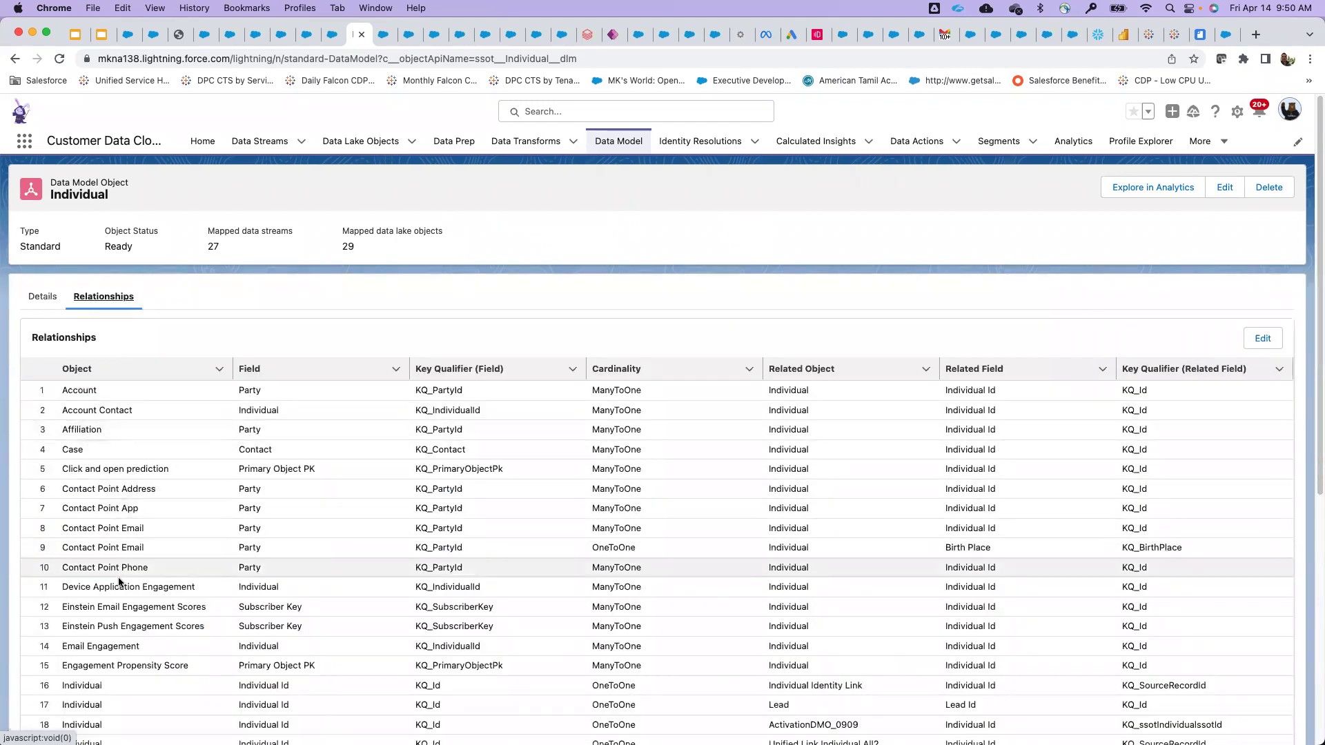
drag(83, 600, 186, 629)
scroll(200, 560, down, 6)
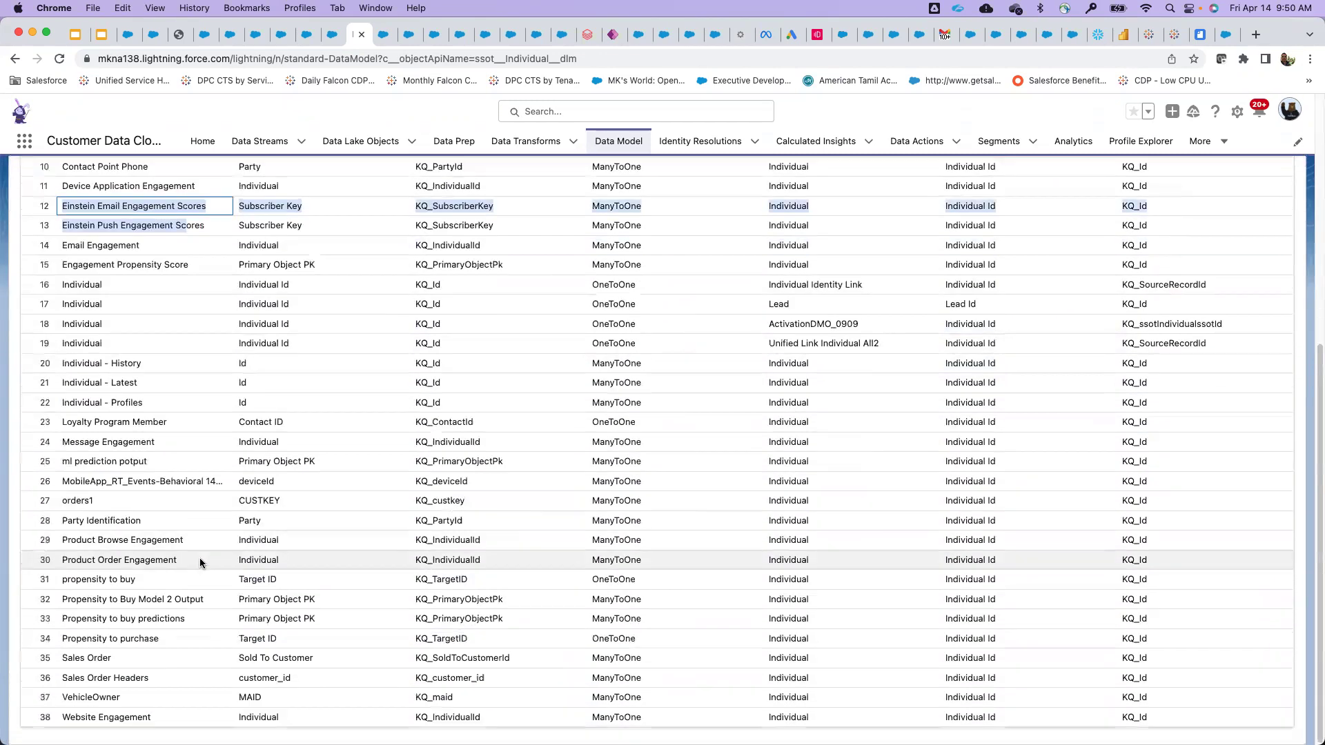
drag(64, 539, 192, 566)
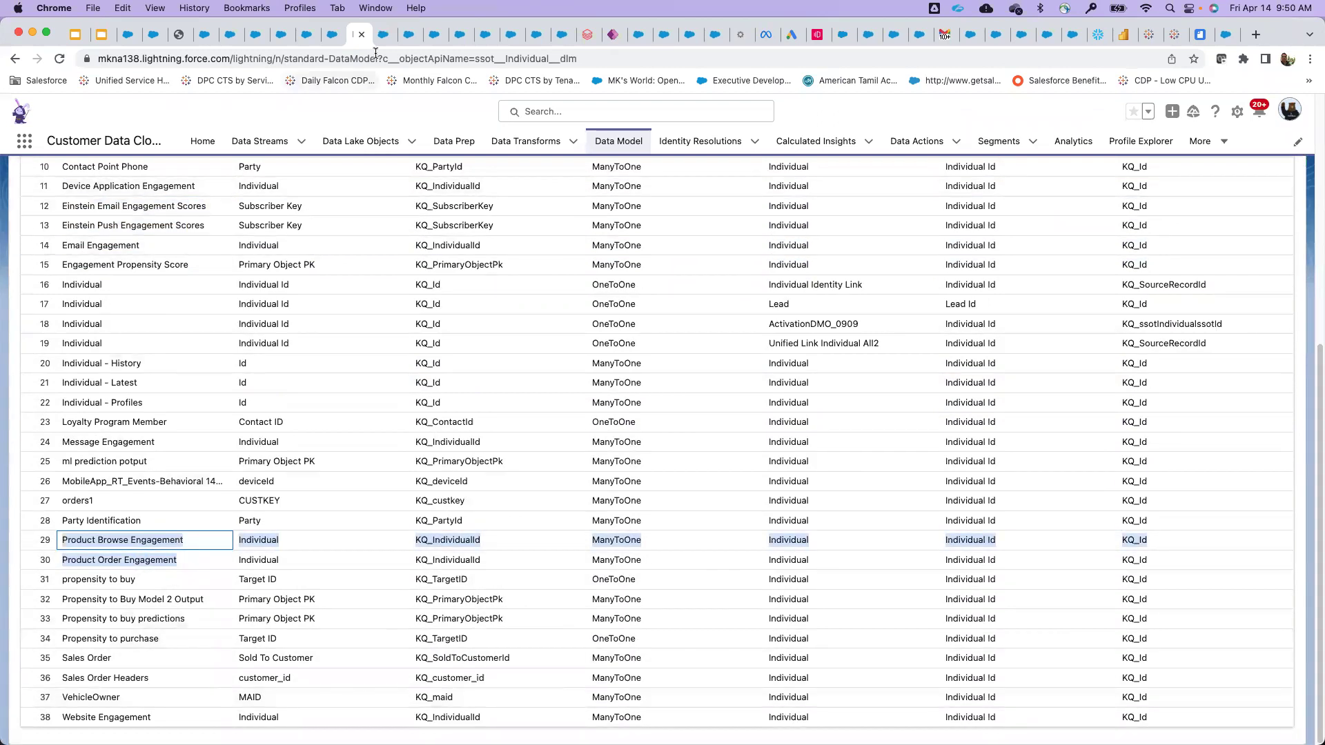
drag(61, 717, 153, 717)
Step: View the graph of Data Model Objects around Individual and the model as a whole
key(super+bracketleft)
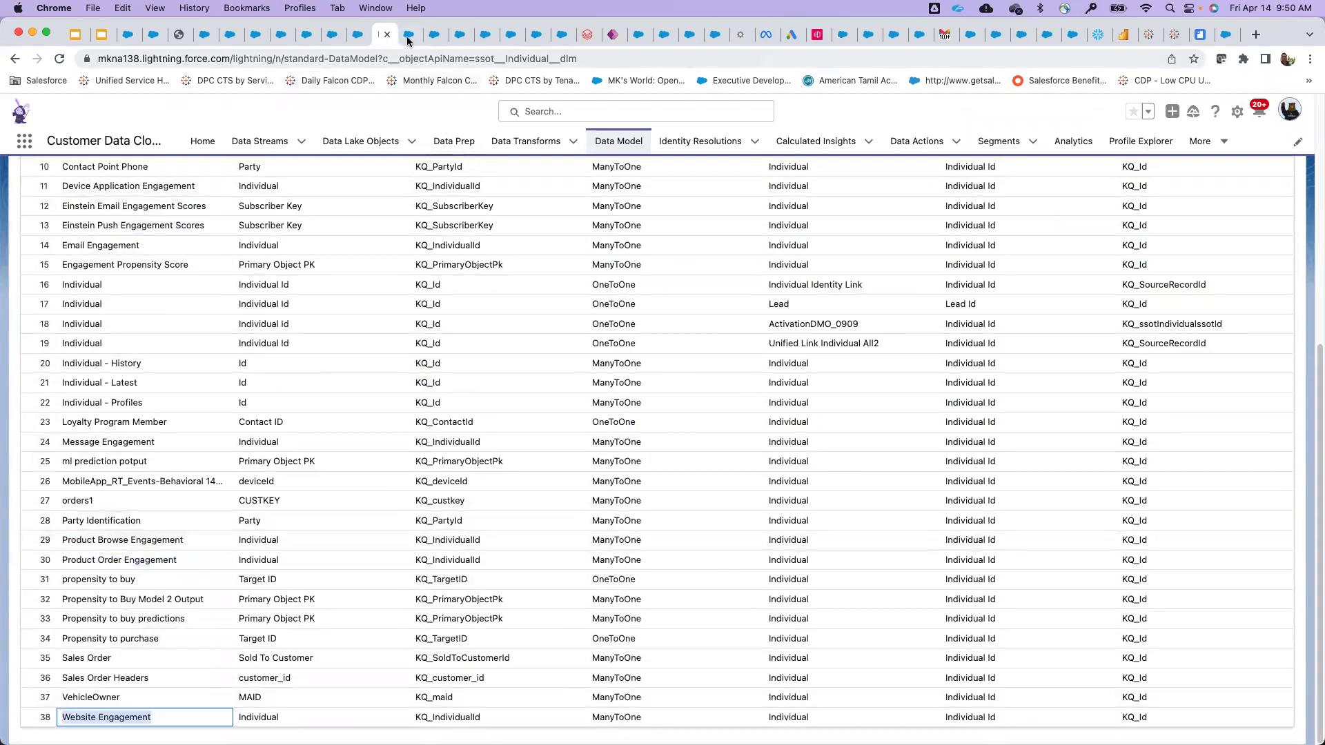
click(493, 541)
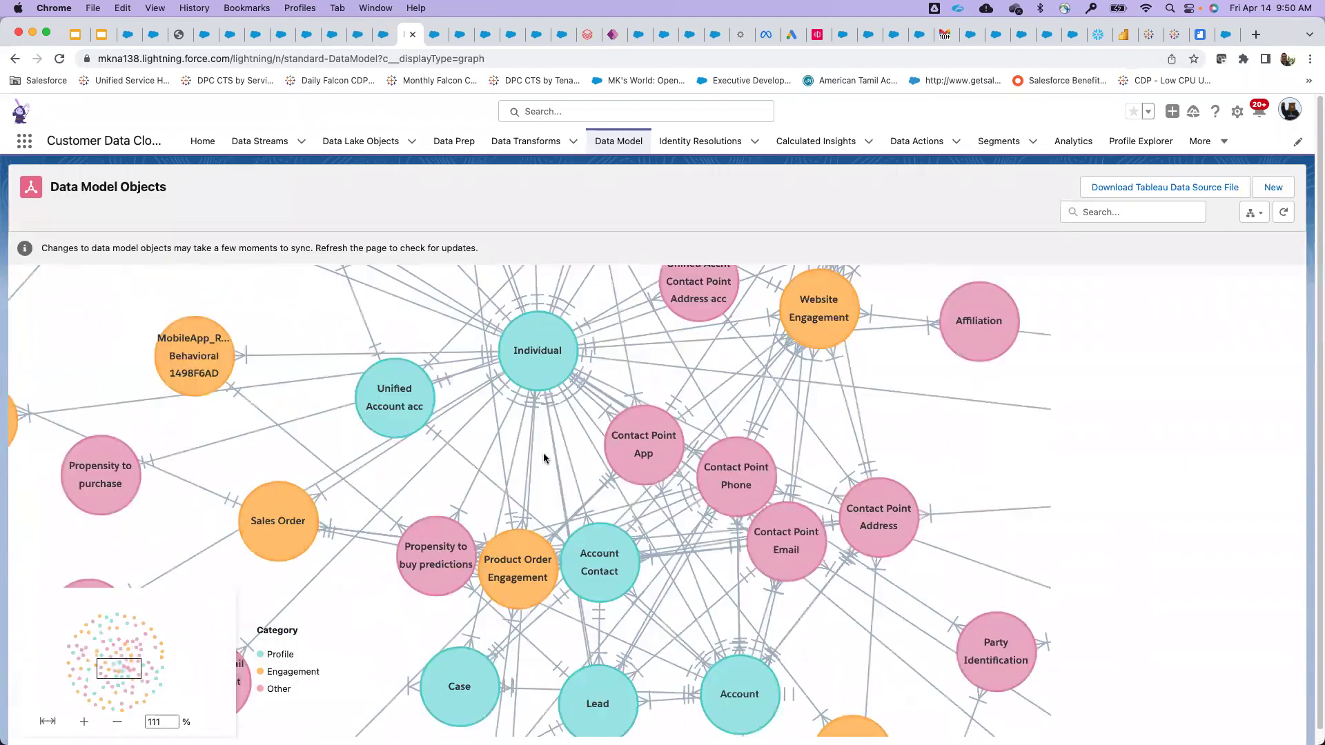
scroll(543, 452, down, 5)
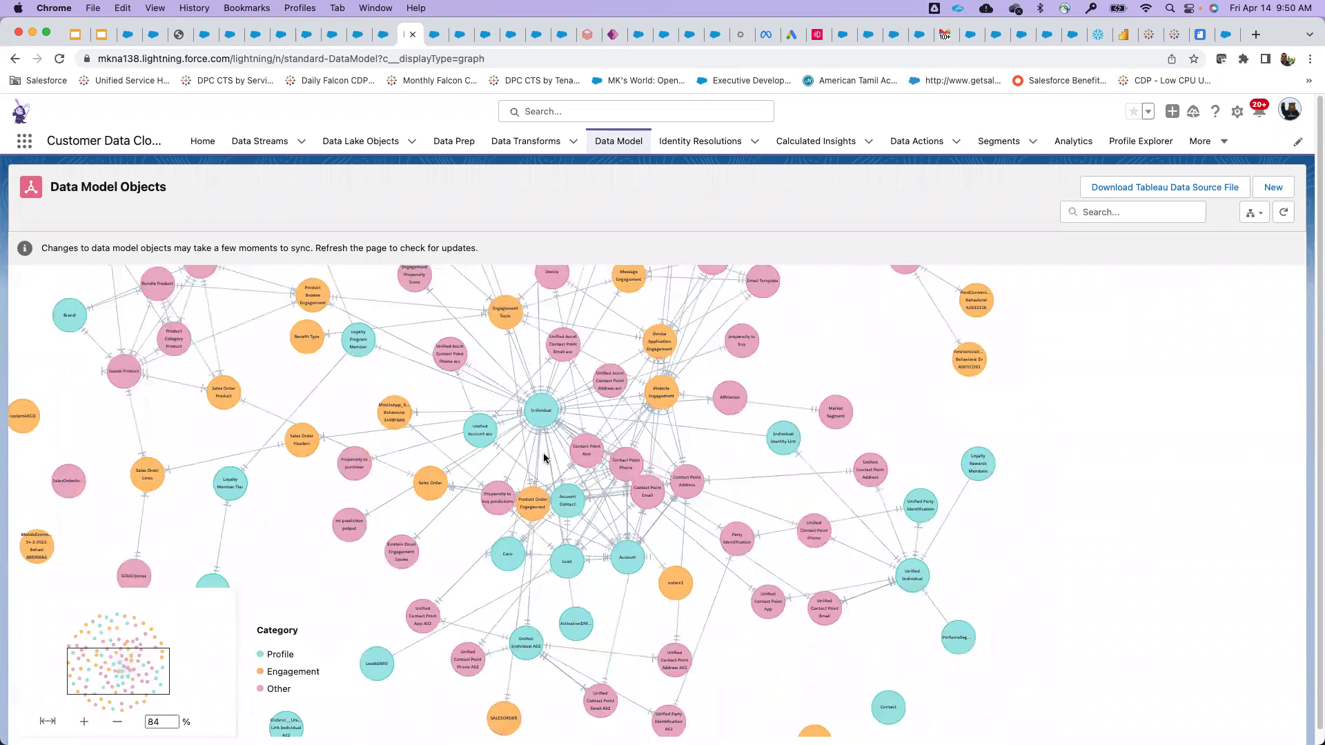
scroll(544, 457, down, 5)
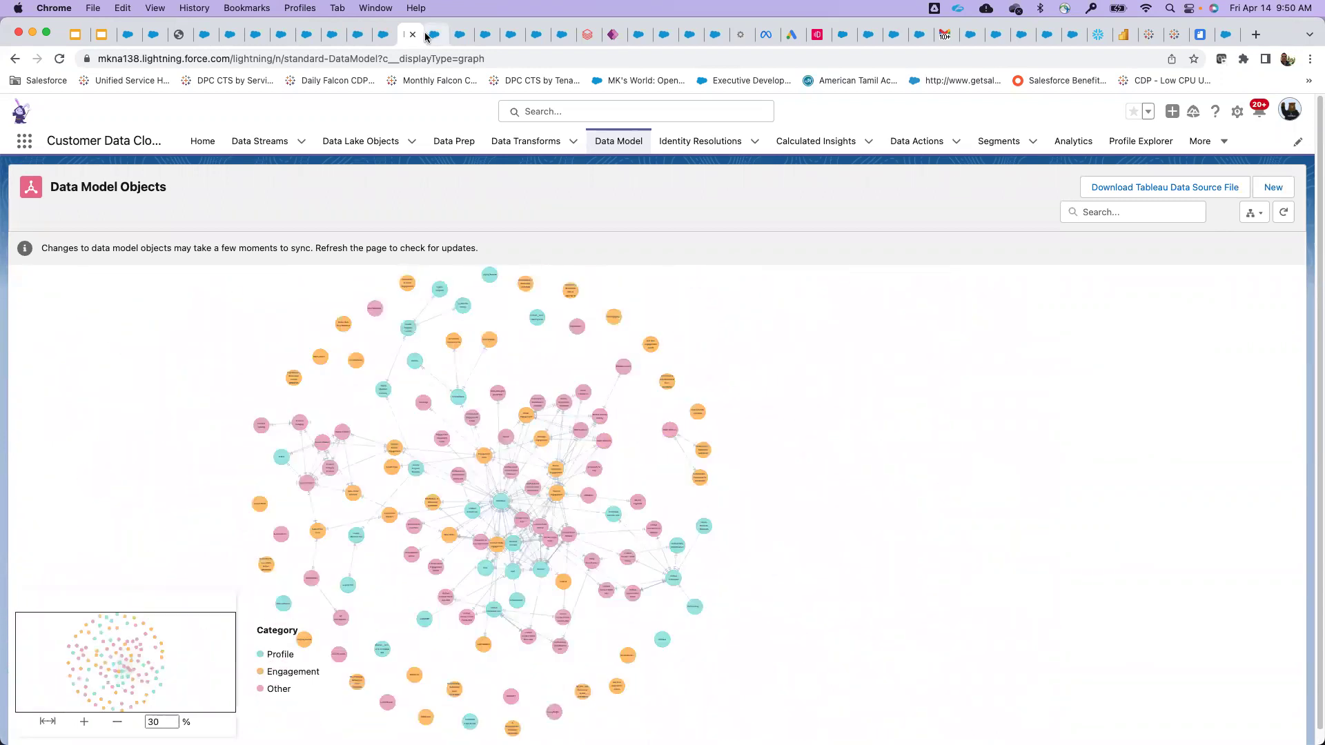
Step: Examine the Individuals Direct Match ruleset's total unified and source profiles, match rules and Contact Point Address reconciliation rules
click(427, 36)
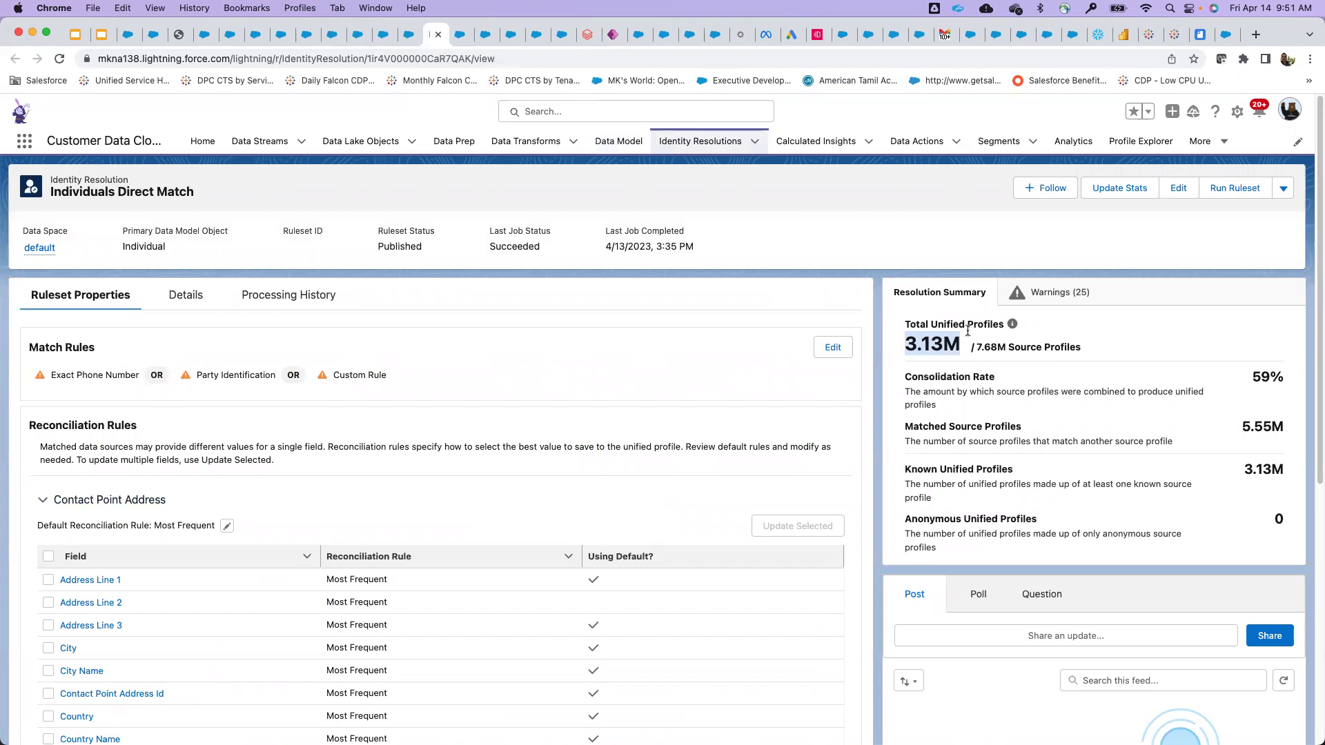
drag(1119, 346, 974, 355)
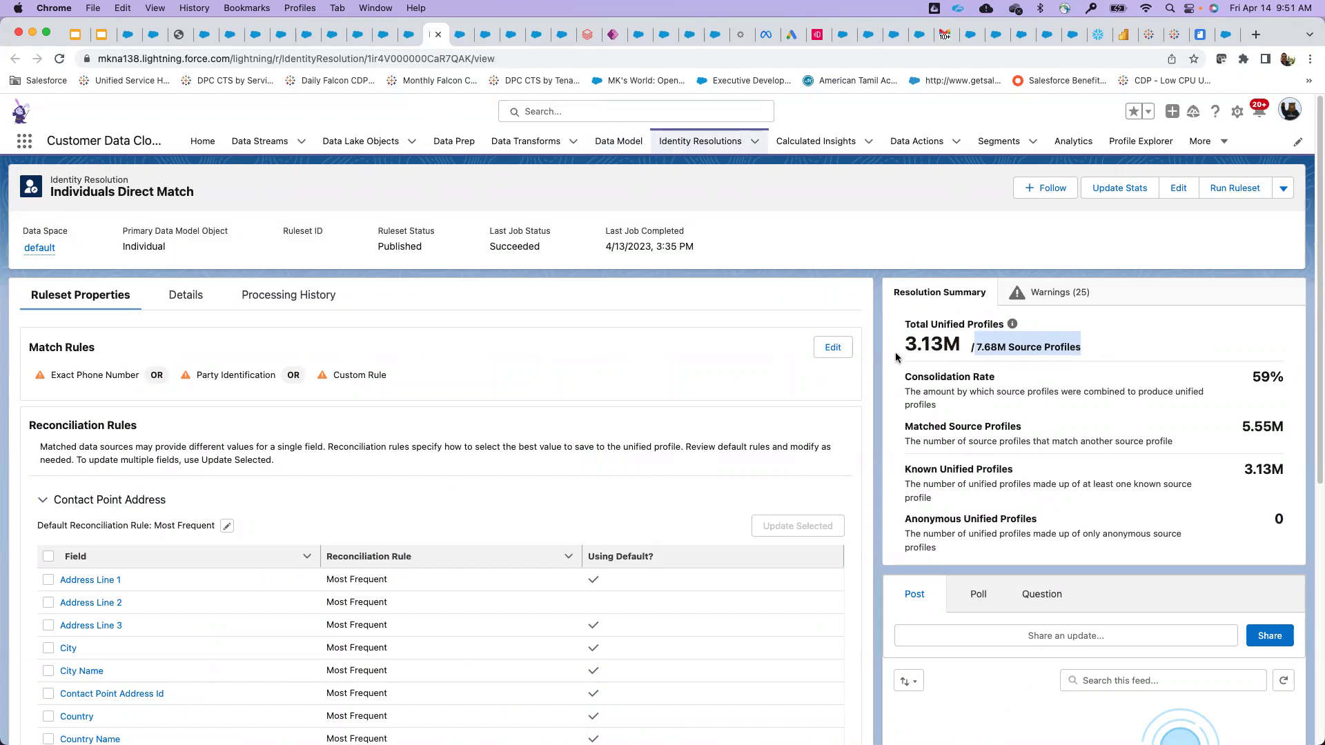
double_click(948, 346)
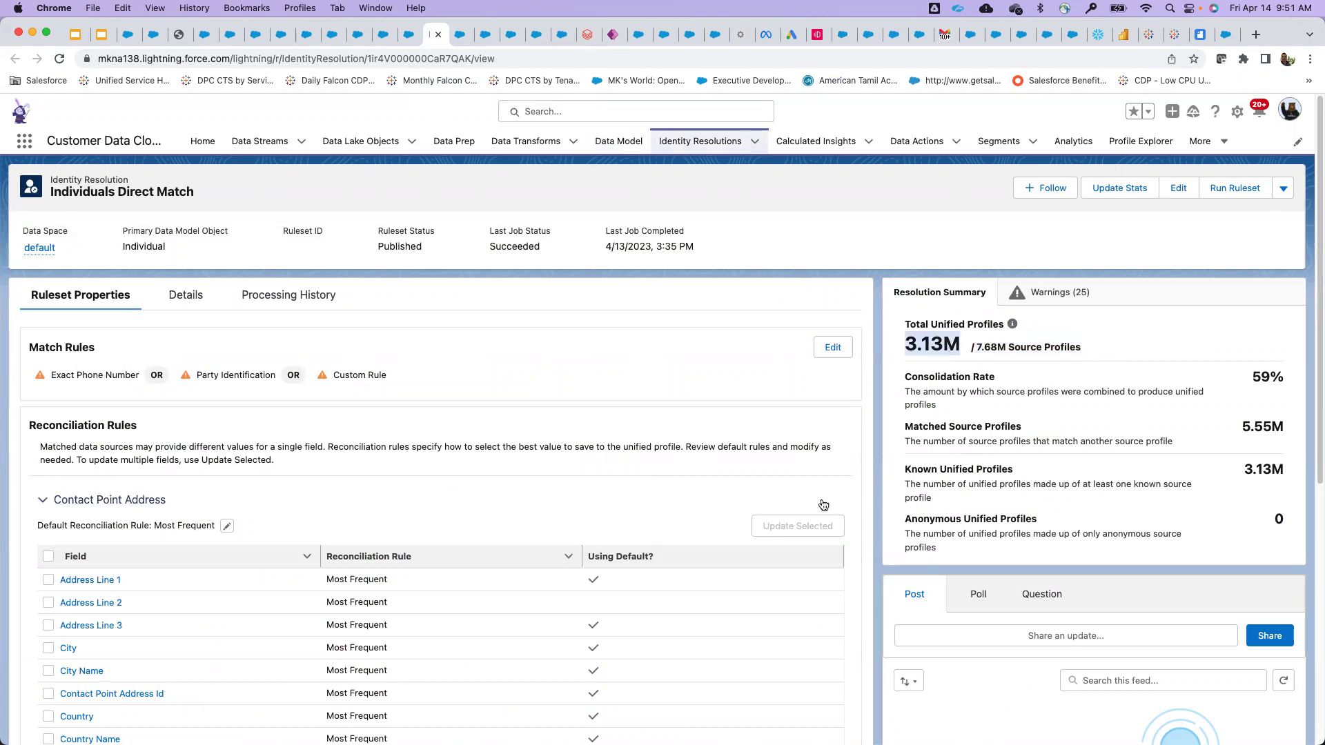
scroll(504, 537, down, 5)
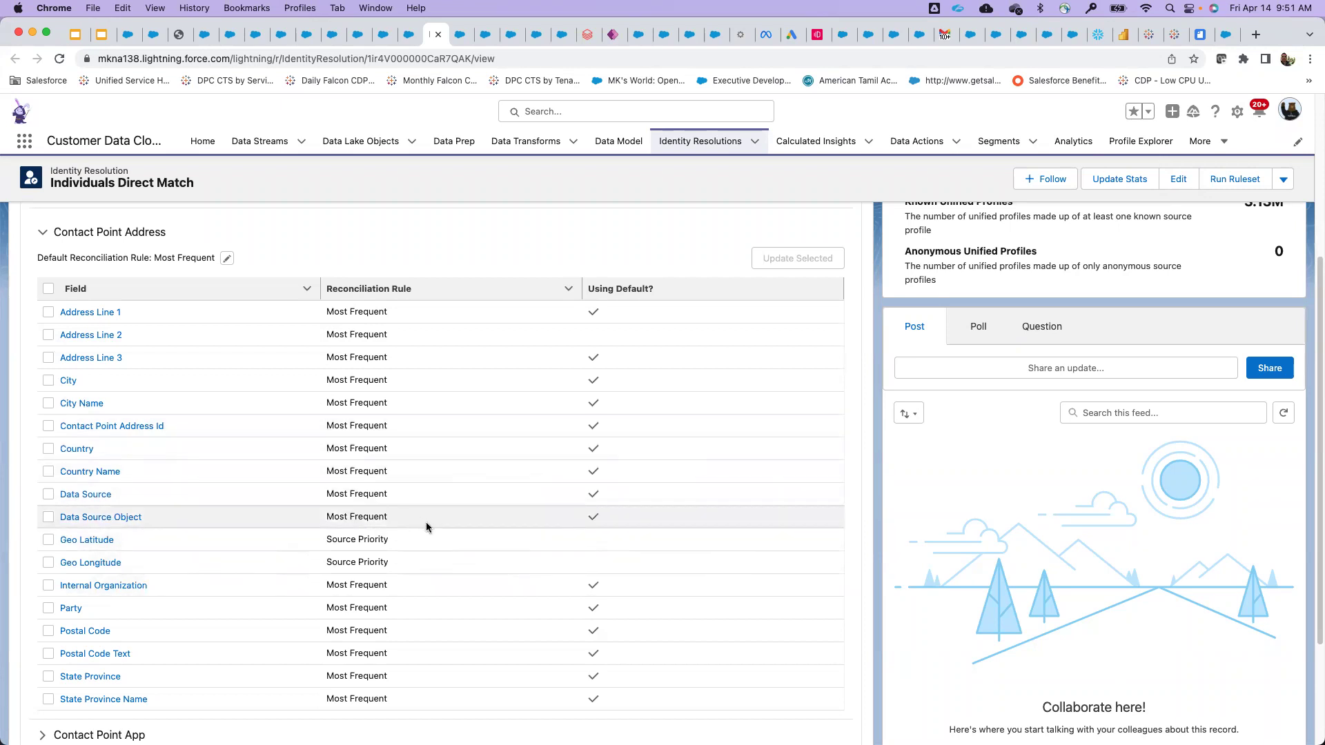
scroll(425, 521, up, 5)
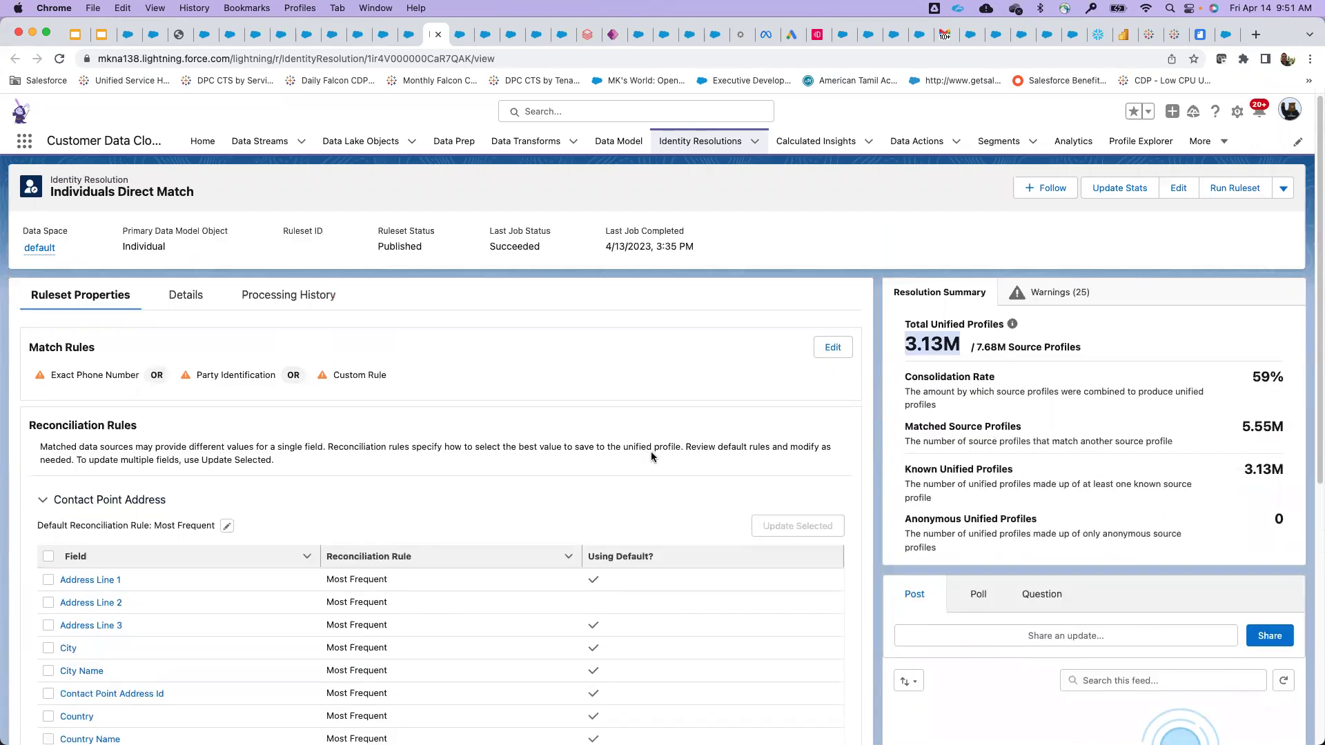
Step: View the All Identity Resolutions list and the Query_DMOs workspace, and switch to the individual__dll table data in DBeaver
click(460, 38)
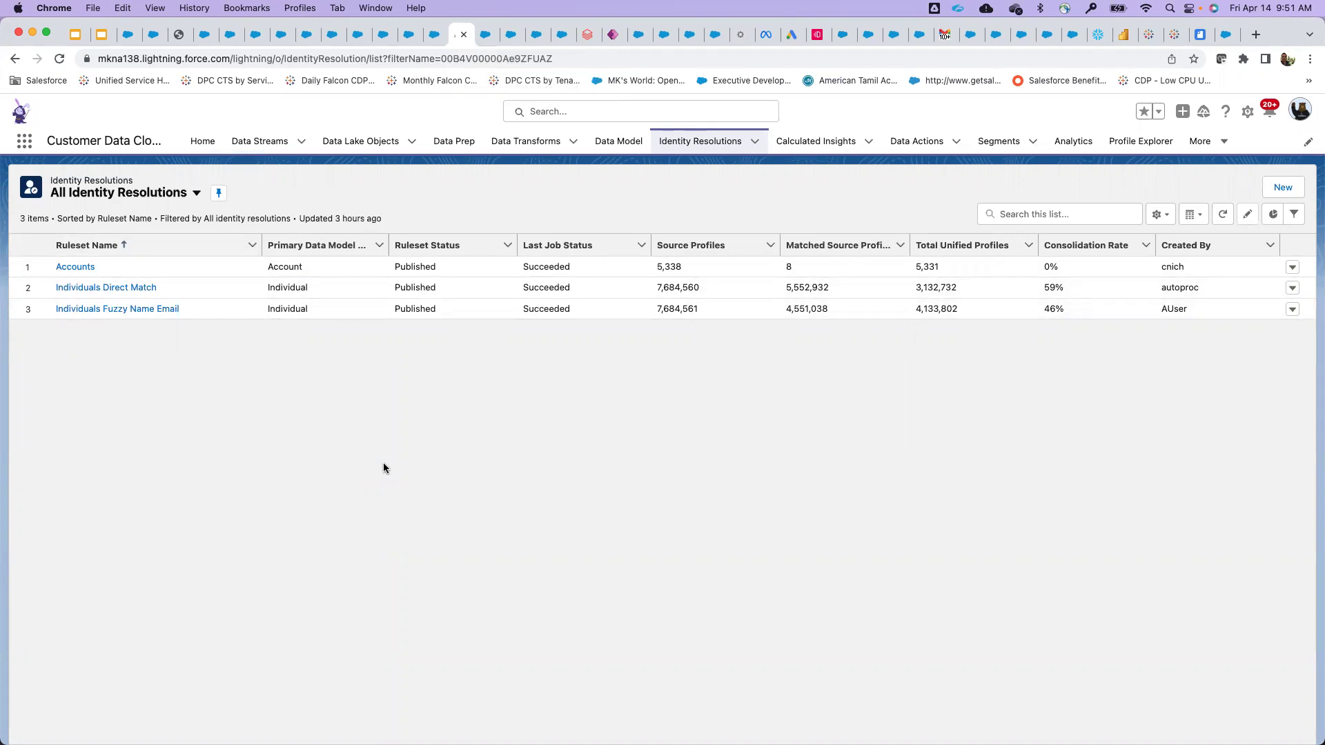
click(482, 38)
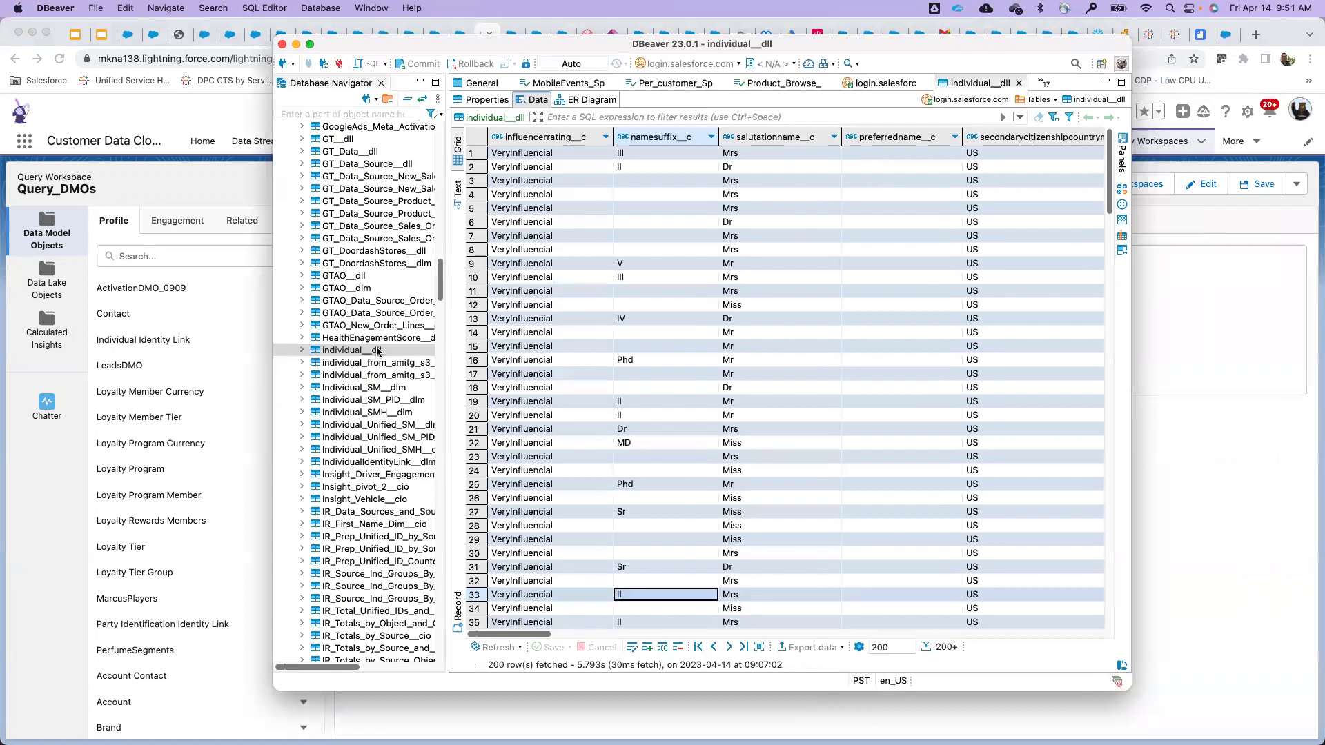
double_click(555, 46)
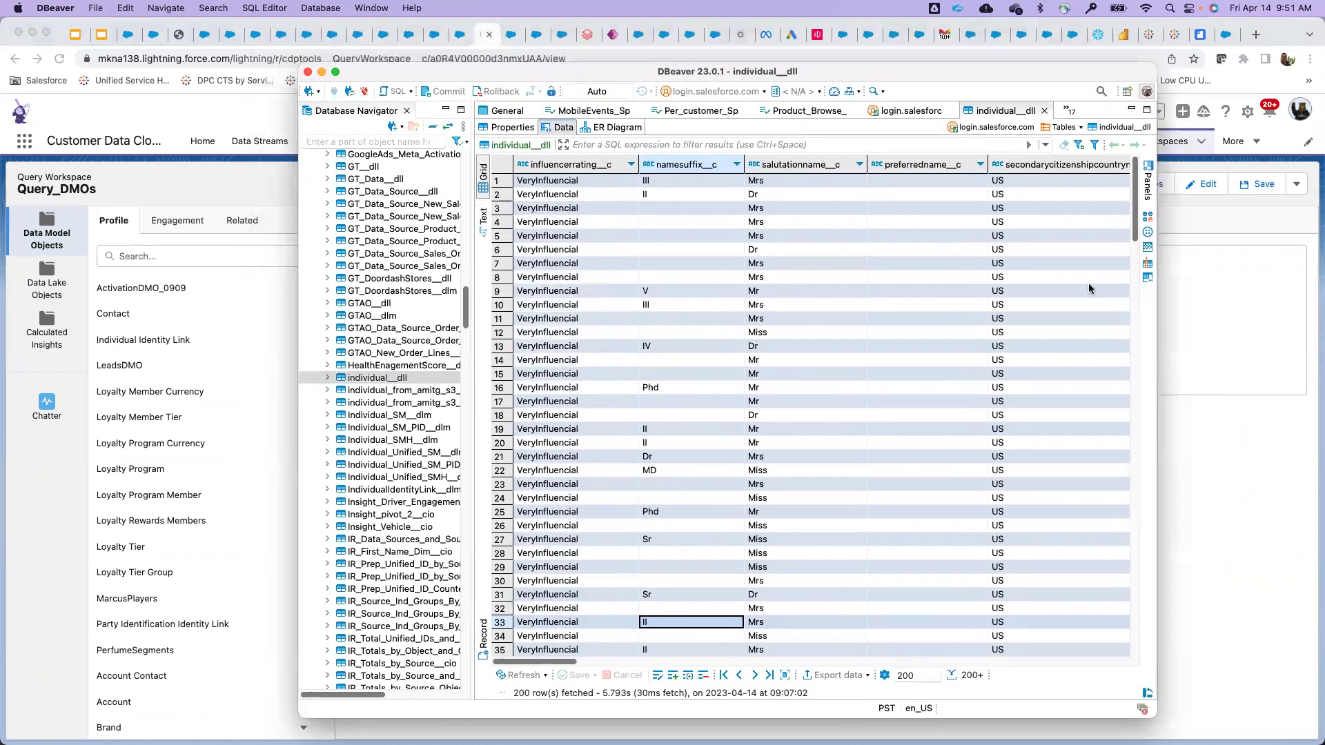
Step: Go to the Calculated Insights list in Salesforce, view the creation methods for a new insight, and close the setup without creating one
click(511, 36)
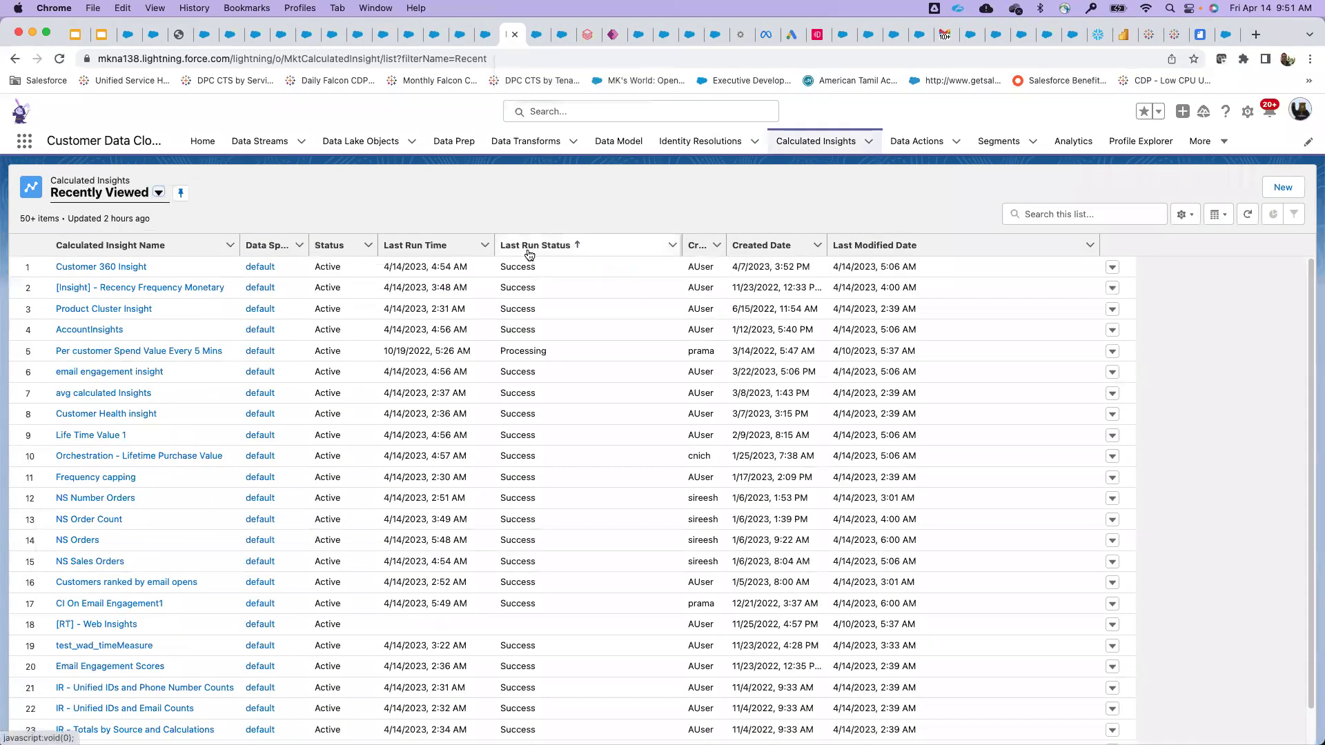
click(1282, 187)
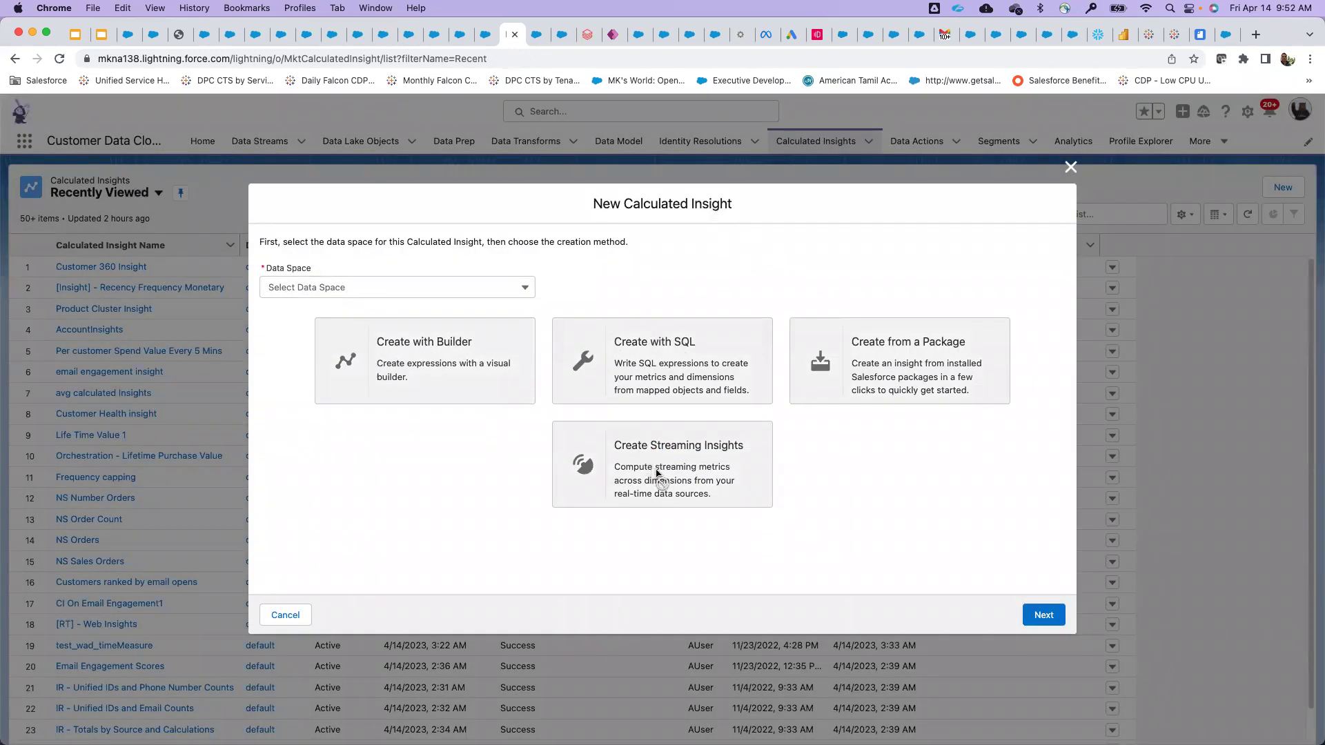
click(1070, 167)
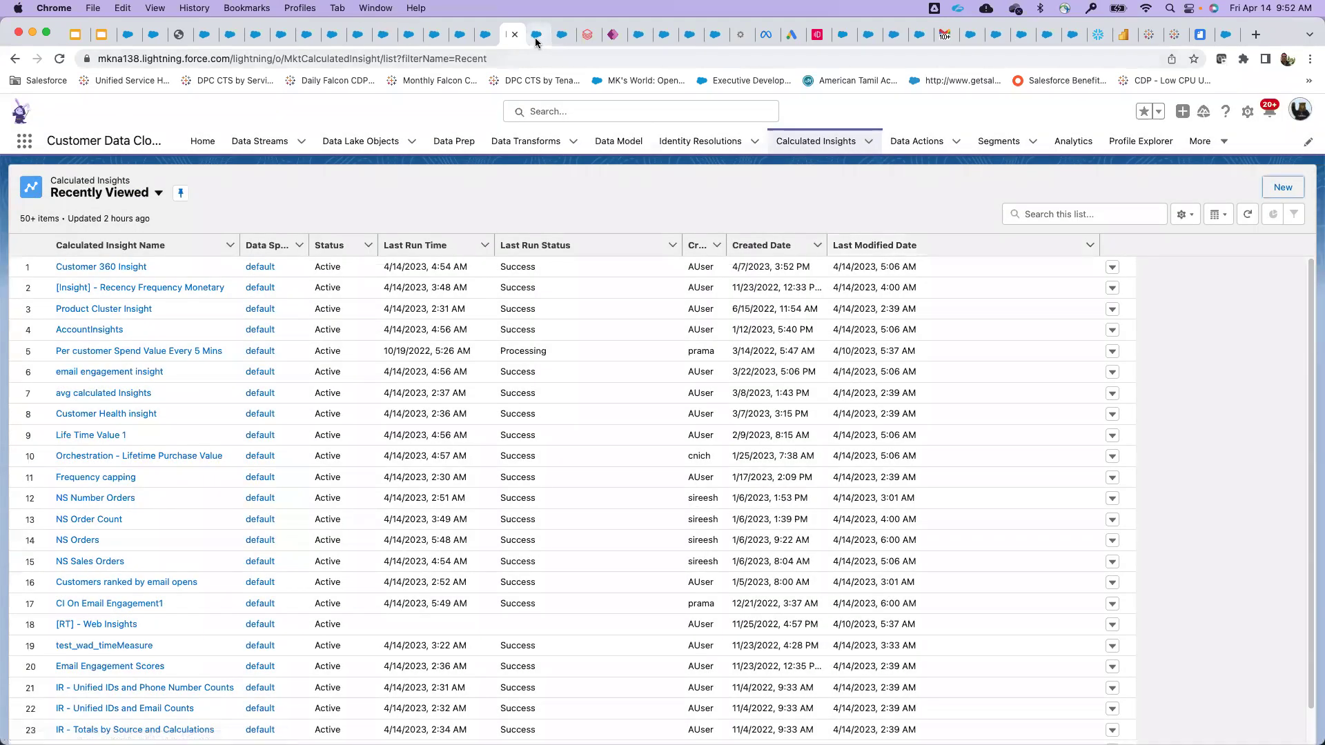
Step: Examine the sales order and product joins in the read-only Calculated Insights Builder flow, alongside the Calculated Insights list
click(537, 34)
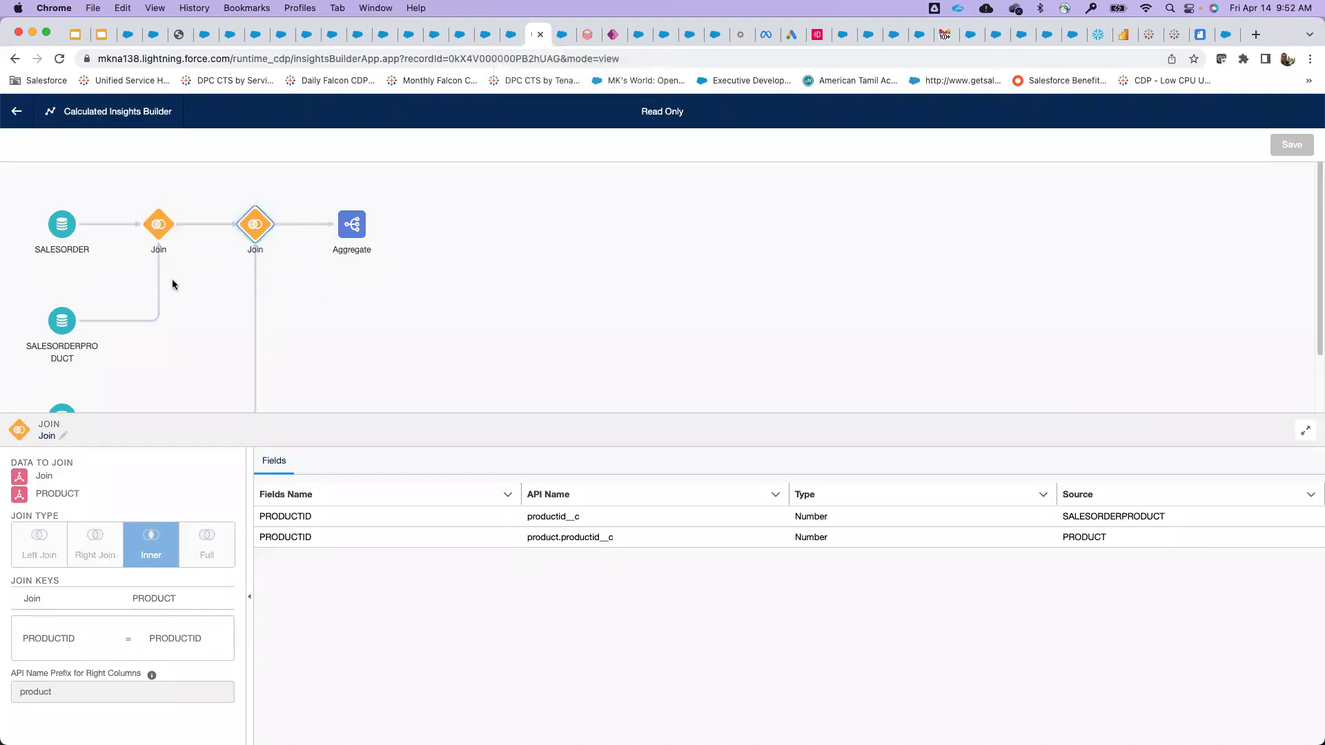
click(511, 34)
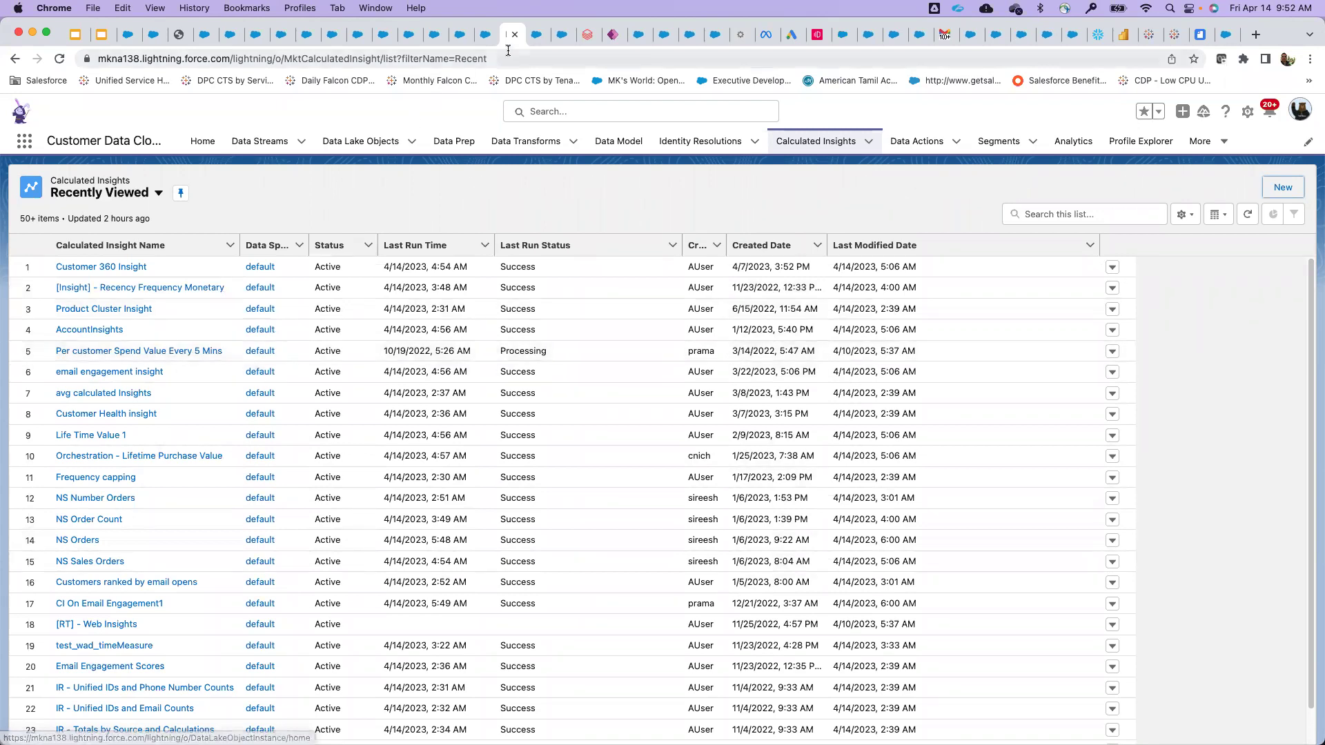
click(537, 43)
Step: Examine the details, input features, output predictions and endpoints of the Predict Next Email Engagement Action by user ML model
click(562, 35)
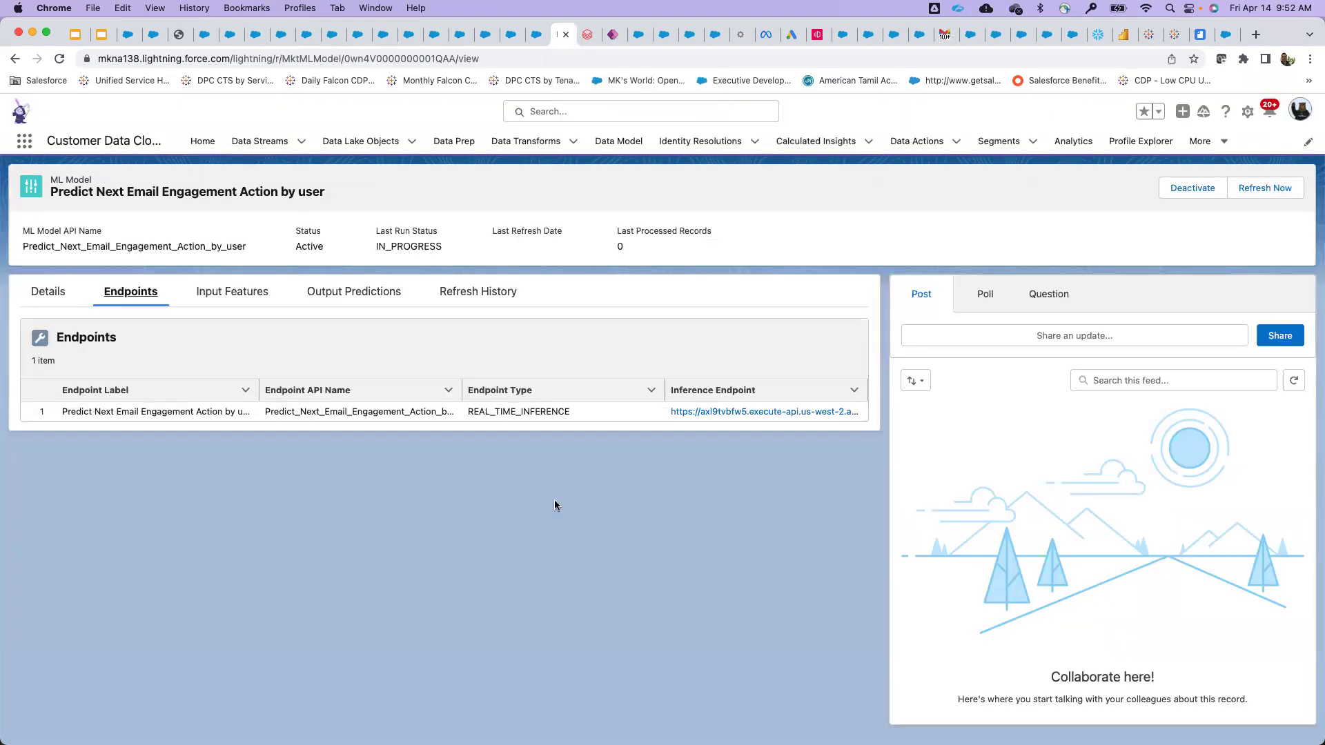
click(54, 295)
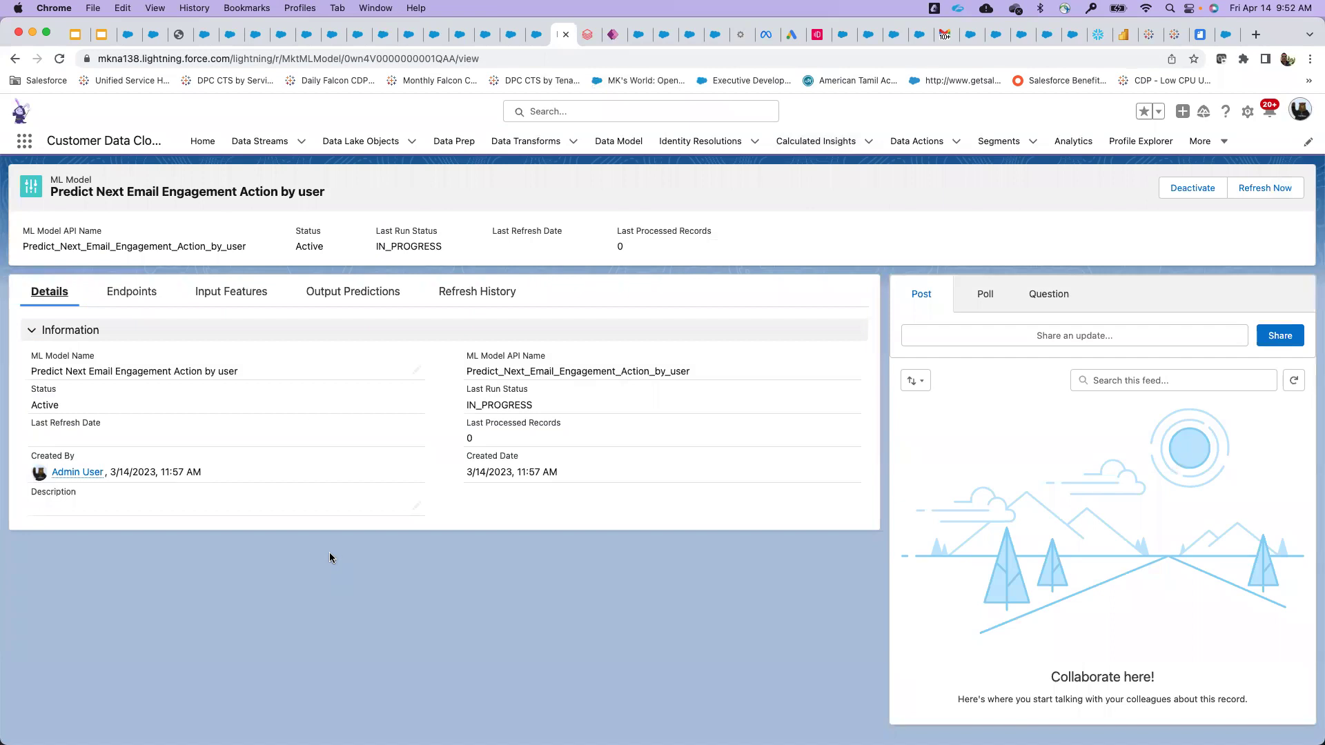
click(257, 293)
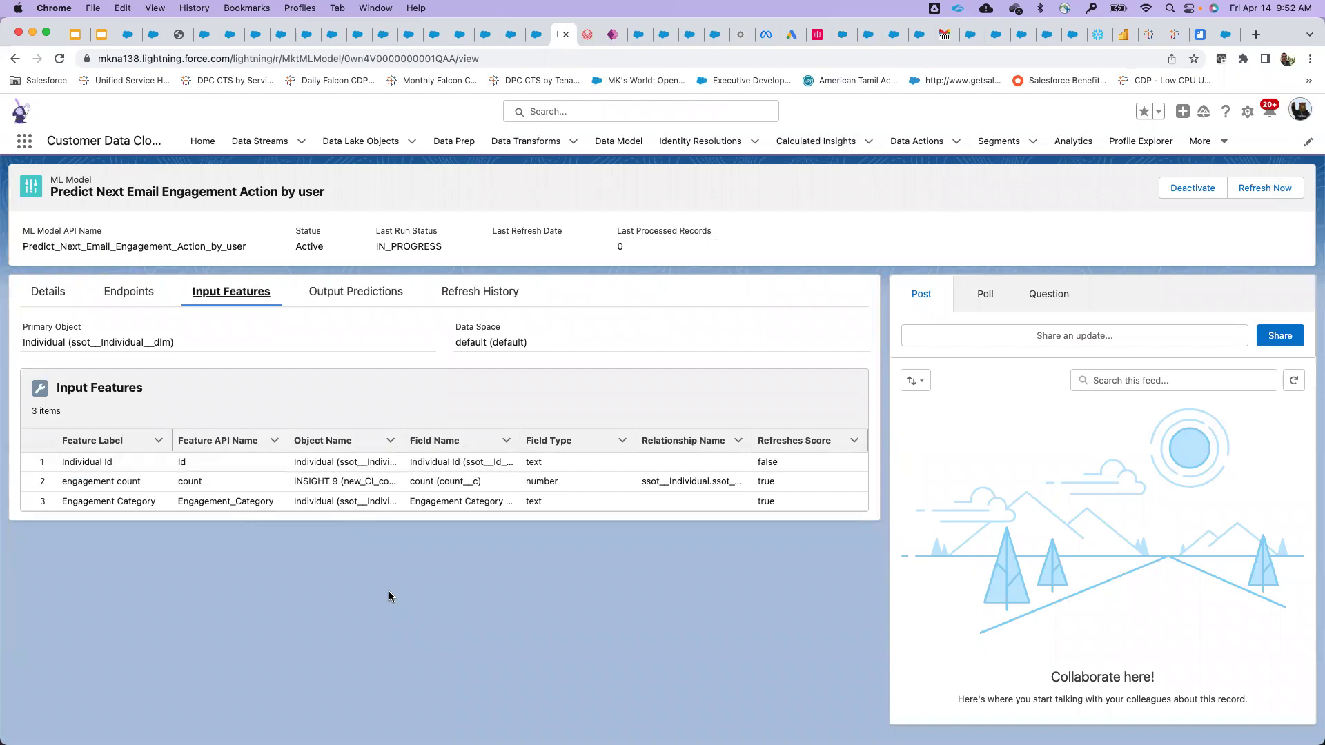
click(335, 292)
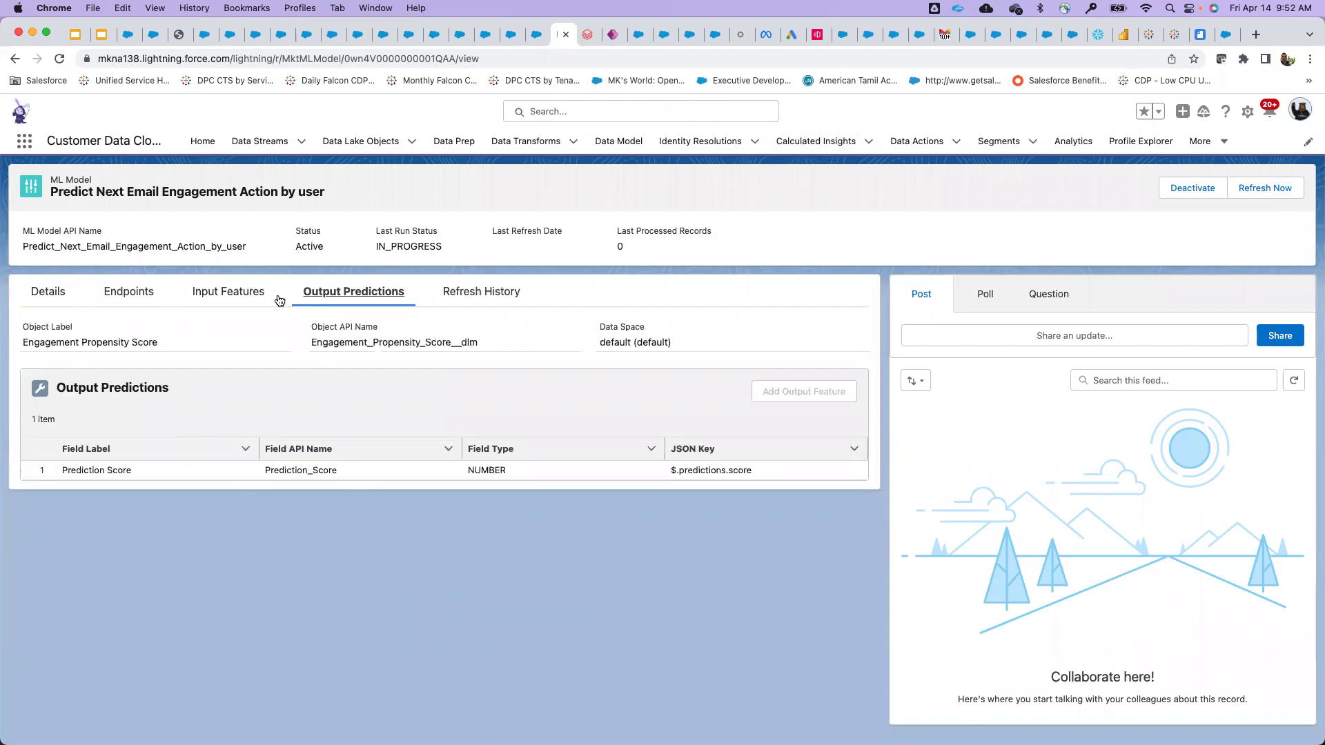
click(47, 295)
click(133, 294)
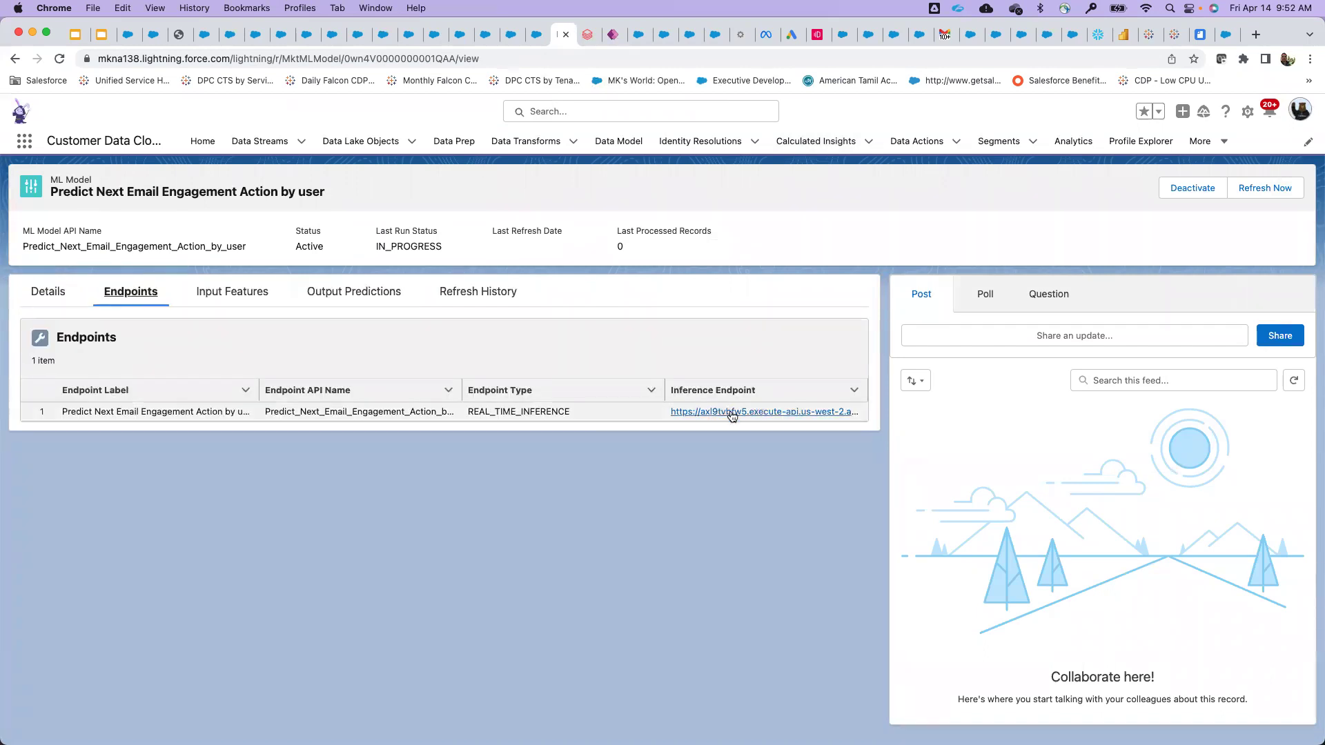
Step: View the ML model's output predictions, highlight the Engagement_Propensity_Score__dlm object API name, and examine the code and plots in the Databricks CDP_model_python_connector (1) notebook
click(367, 305)
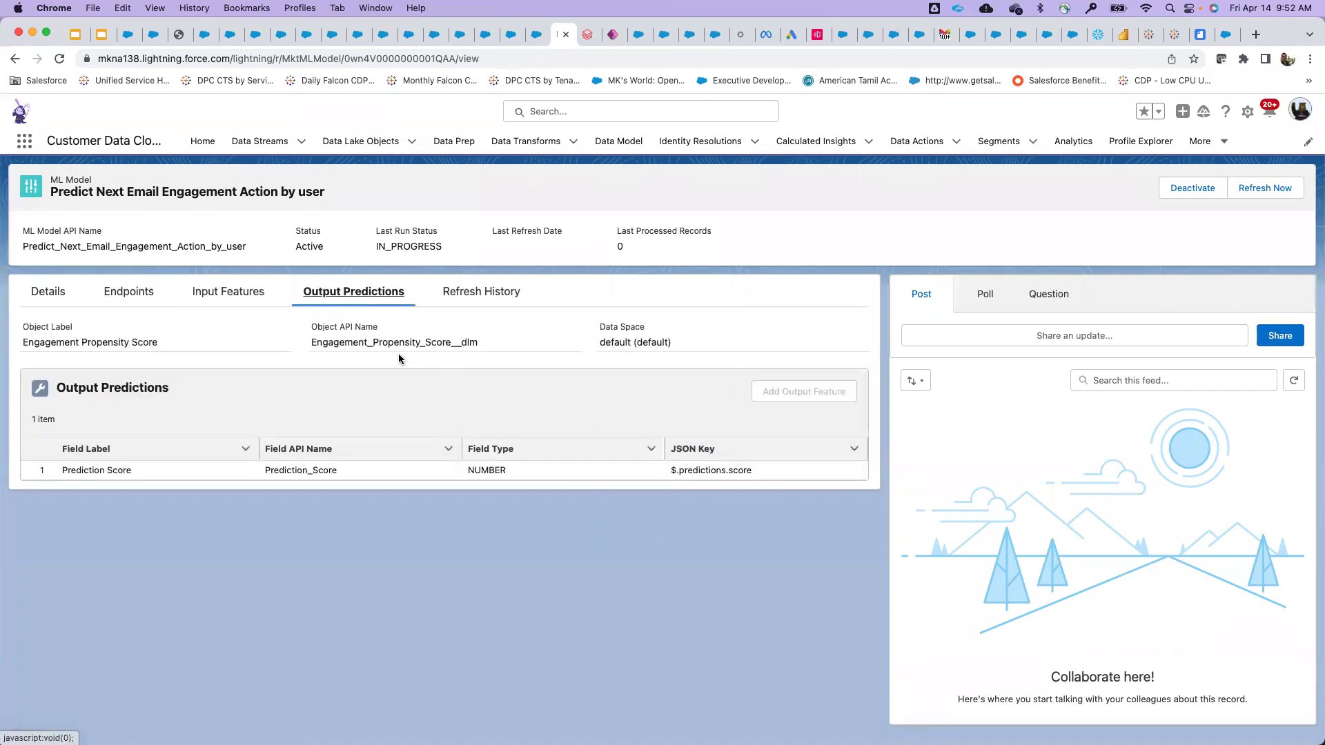
drag(310, 342, 491, 344)
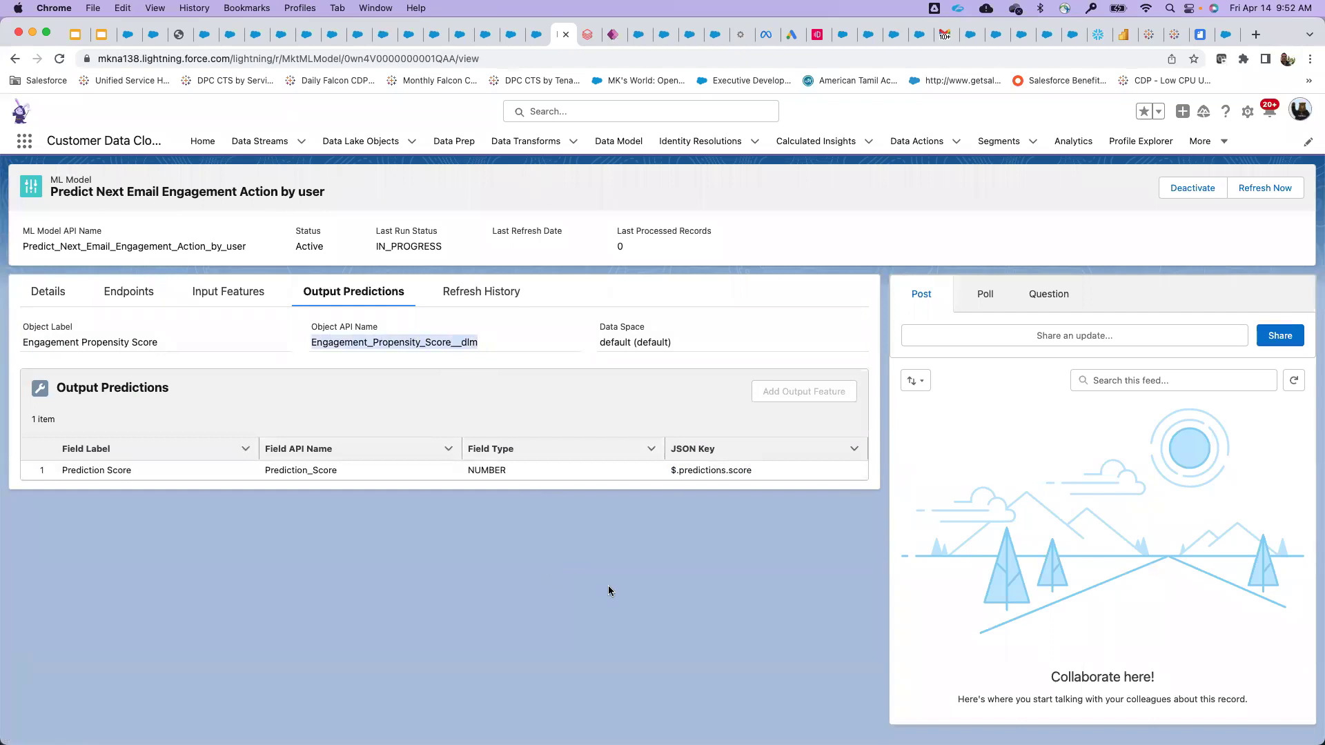
click(583, 35)
scroll(462, 546, down, 4)
scroll(386, 524, up, 5)
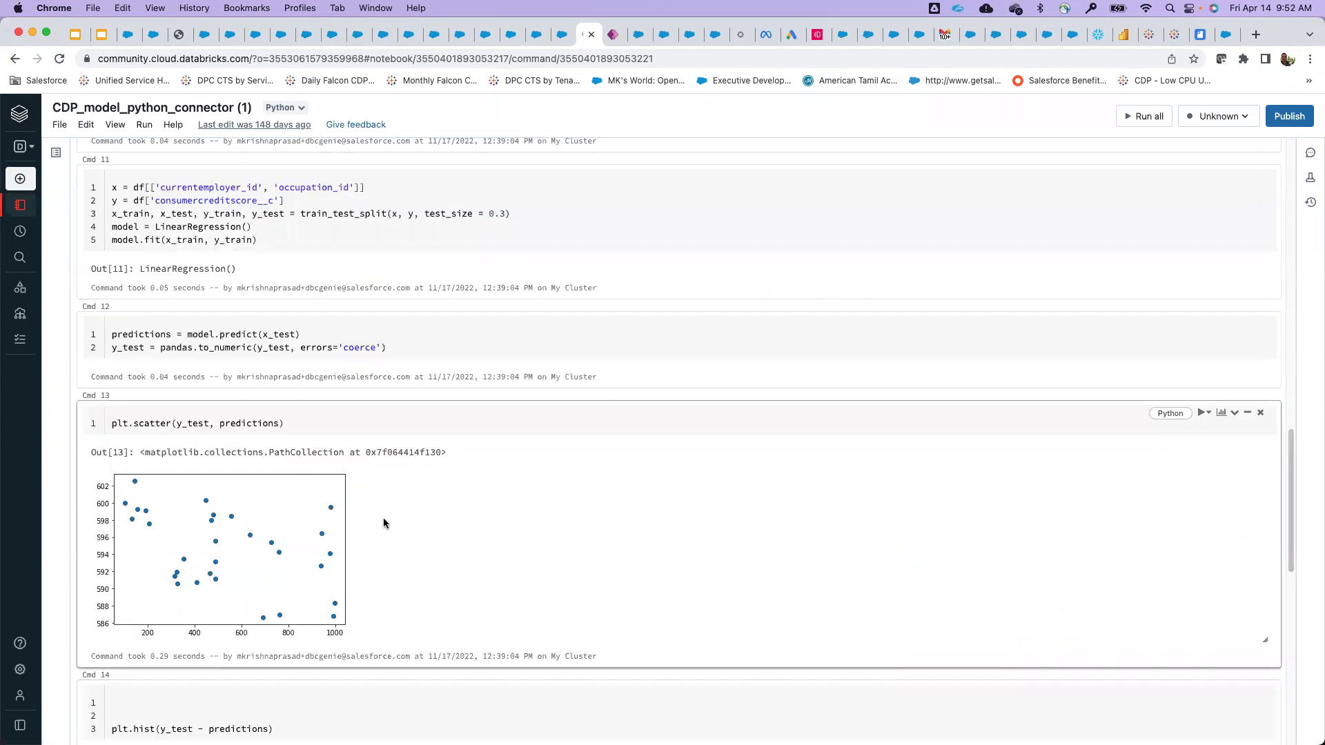
scroll(350, 509, up, 3)
scroll(441, 527, down, 10)
scroll(440, 529, up, 7)
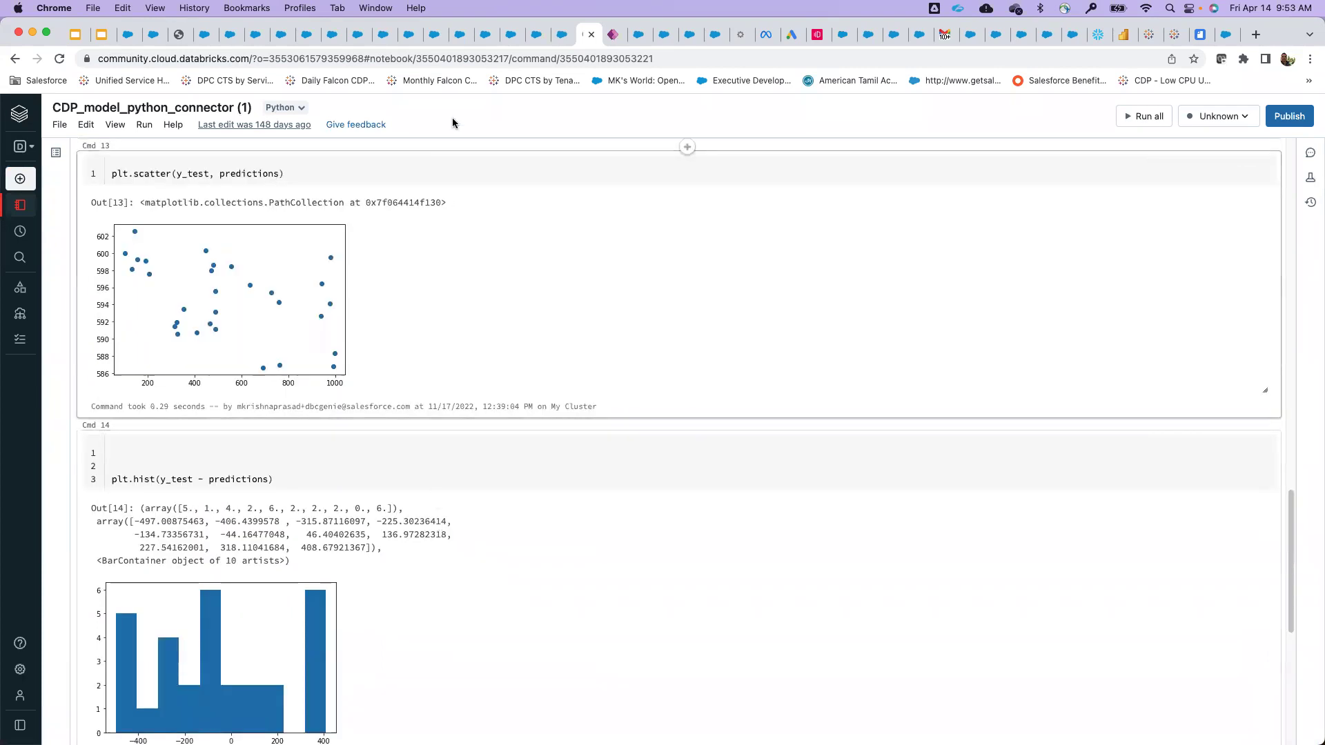
Step: Review the calculated insights, activity timeline and related Individual records on the Salesforce contact page
click(638, 36)
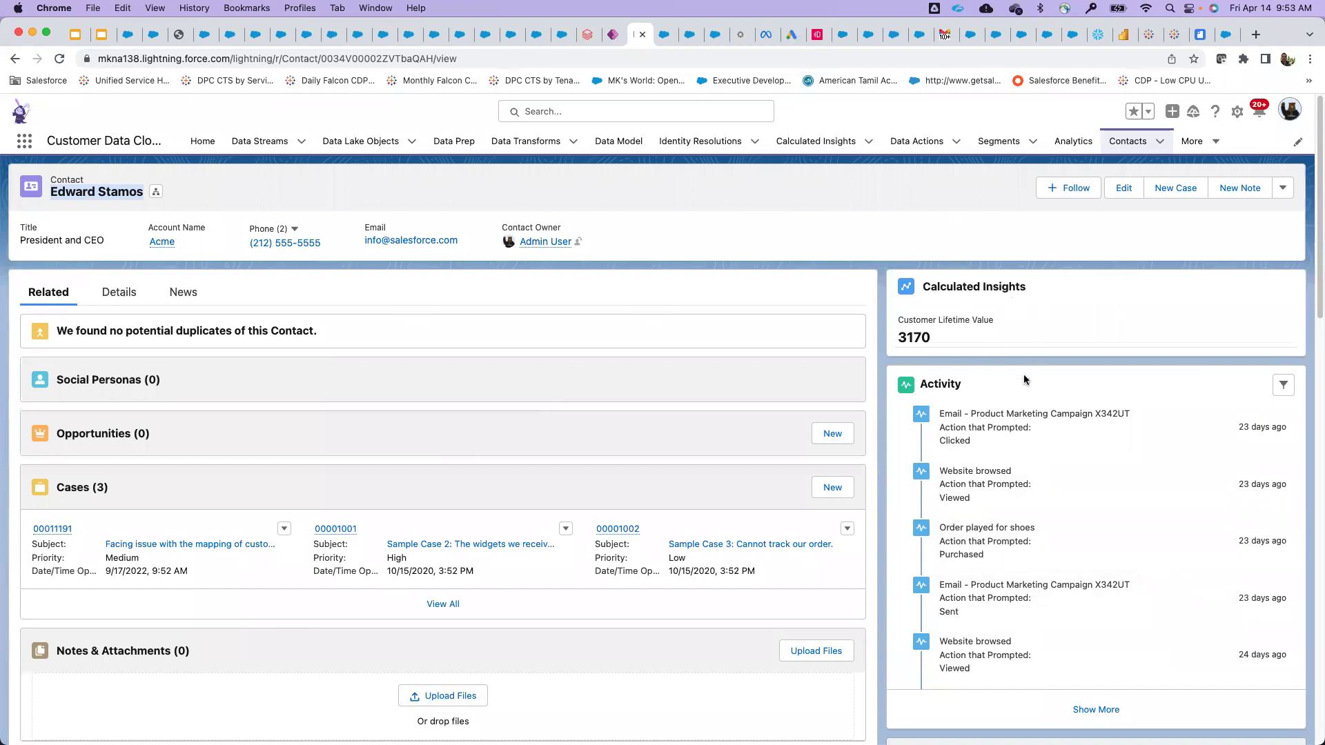
scroll(1062, 541, down, 2)
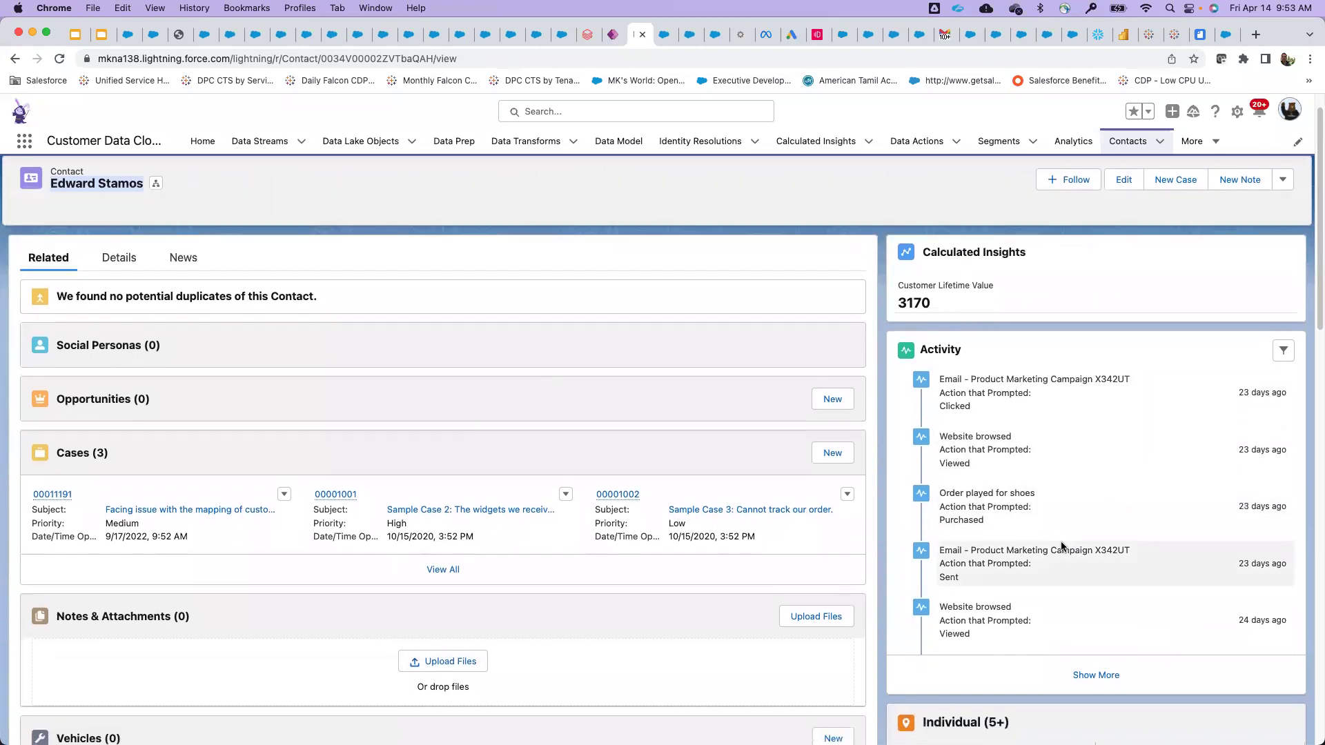
scroll(1061, 545, down, 3)
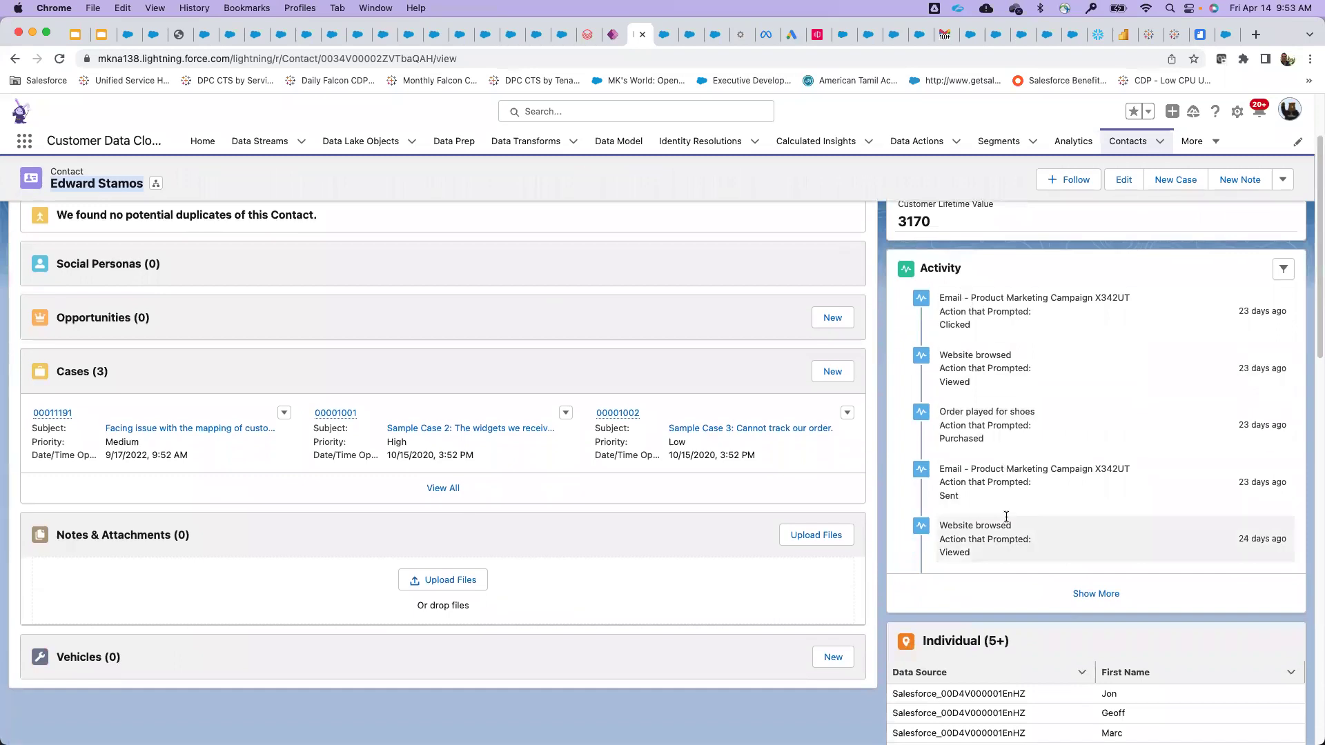
scroll(1006, 517, up, 3)
scroll(1014, 526, down, 10)
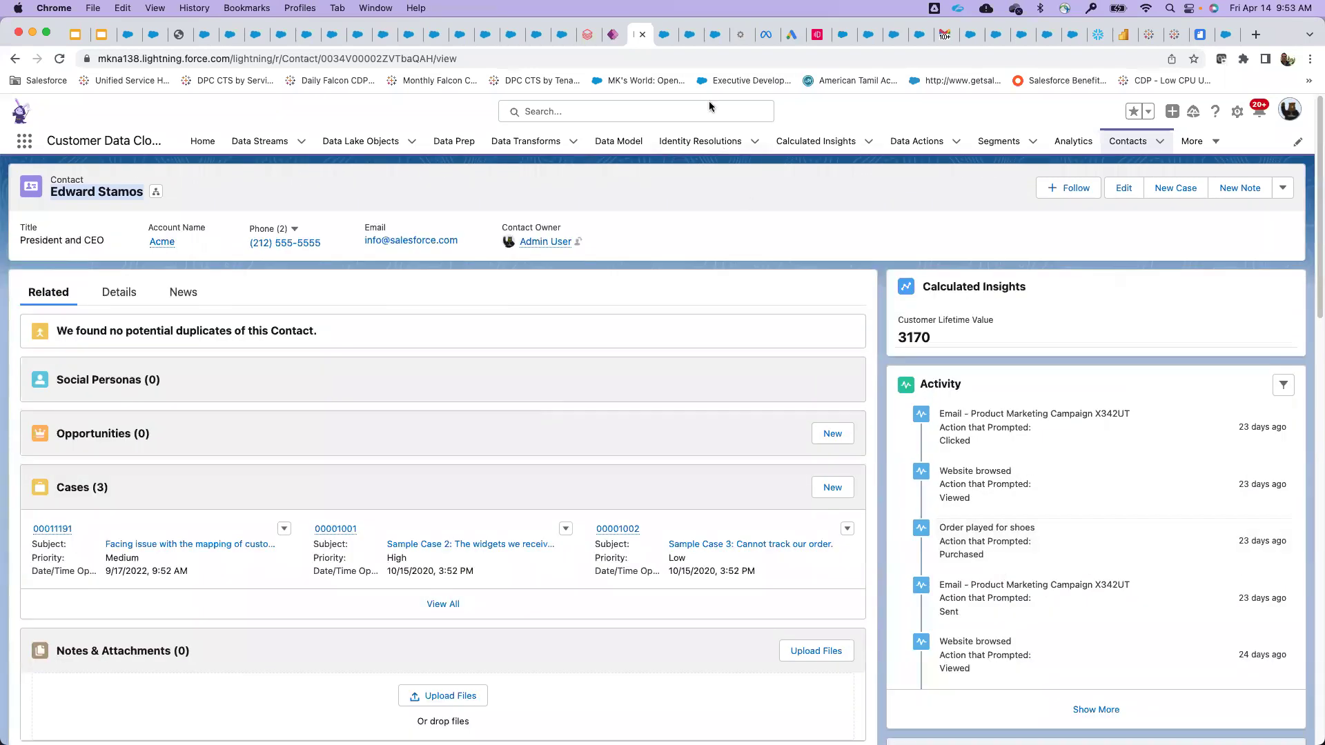
Step: Examine the related attributes and the include rules of the Highly Engaged Buyers - Outdoors and Others segment
click(668, 41)
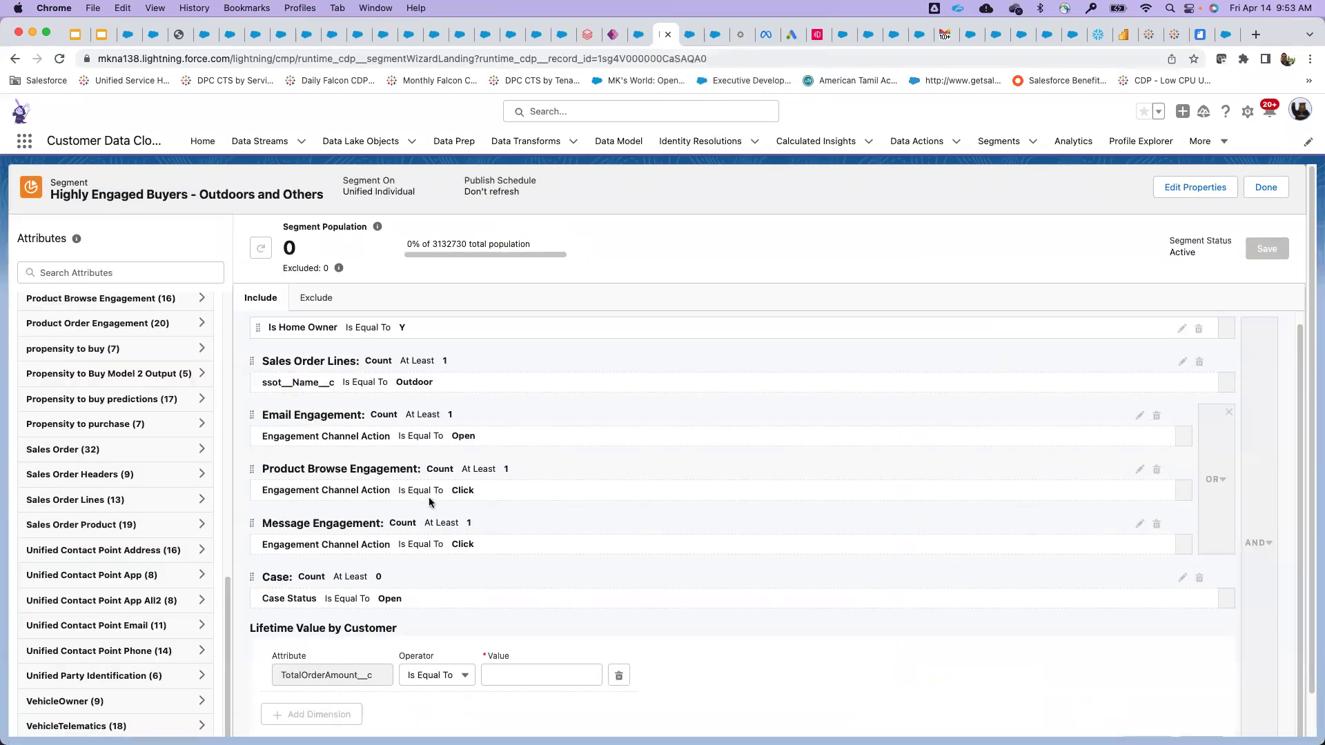
scroll(428, 500, down, 1)
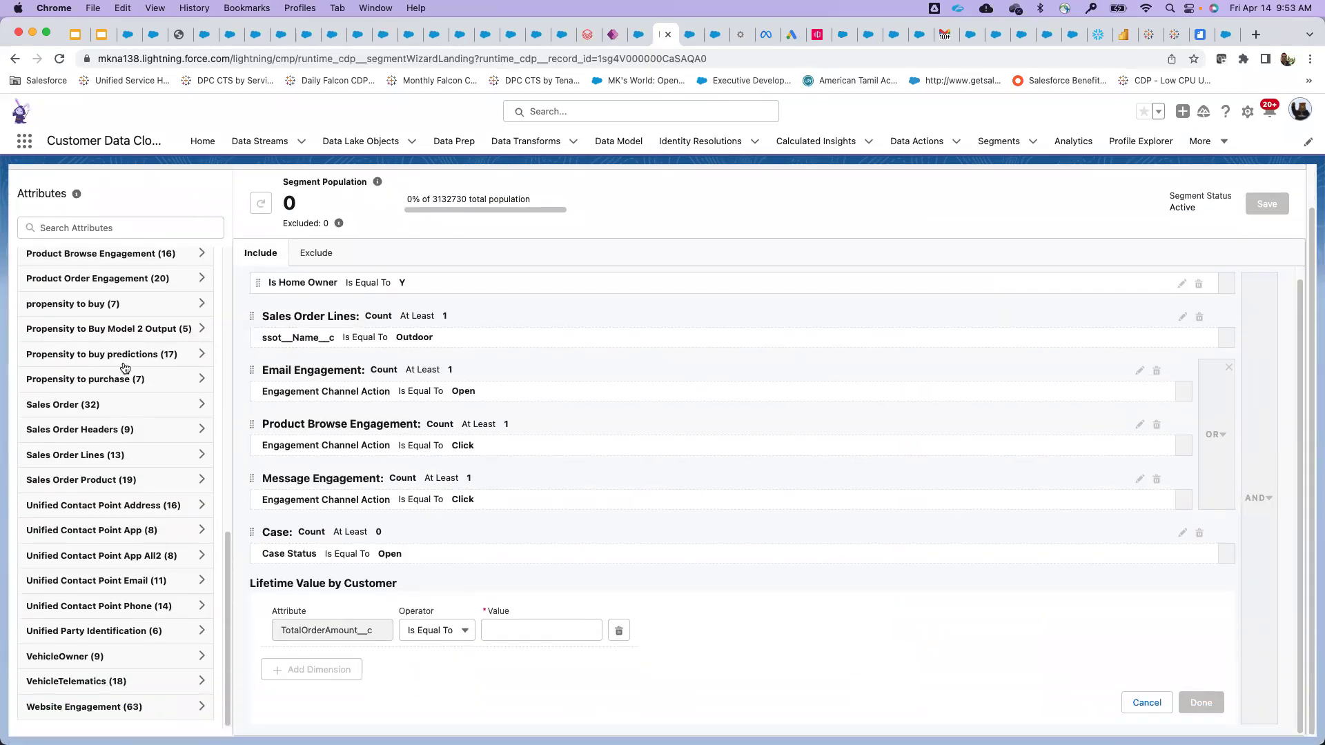
scroll(104, 488, up, 10)
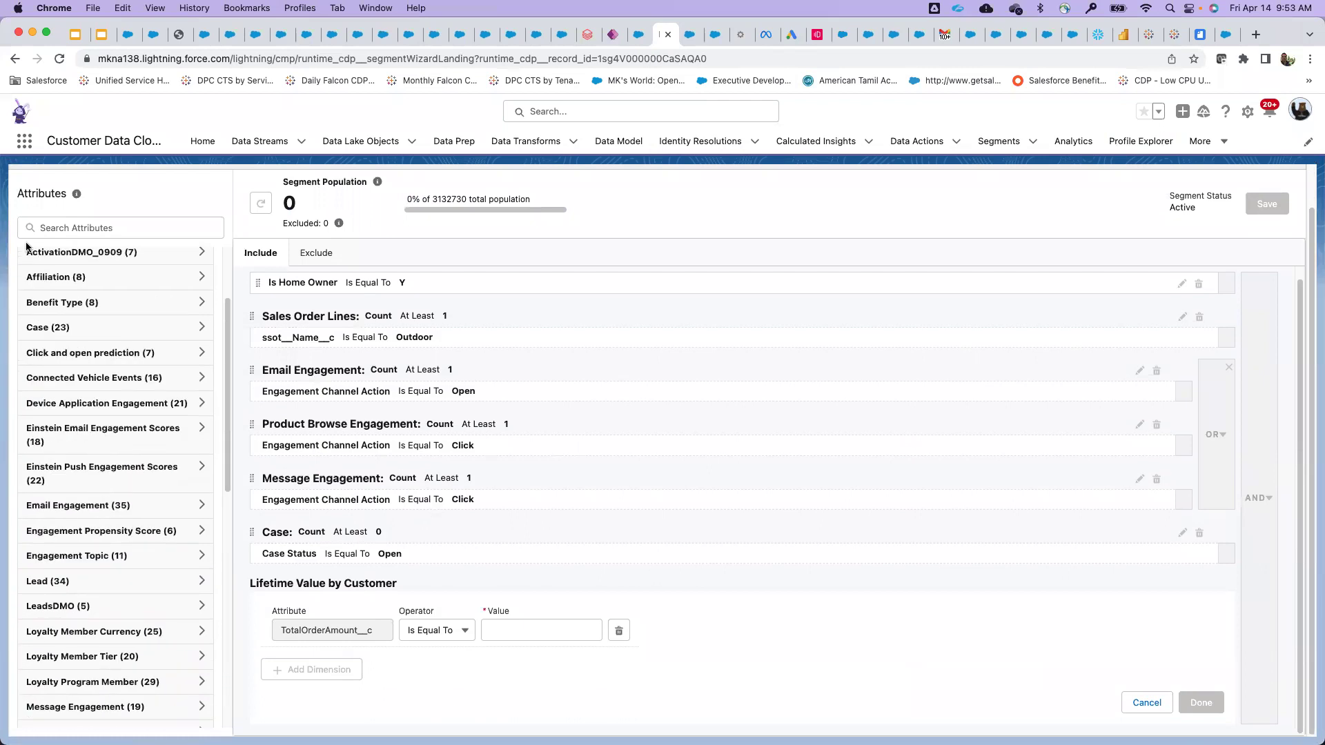
scroll(142, 455, up, 3)
scroll(145, 475, up, 1)
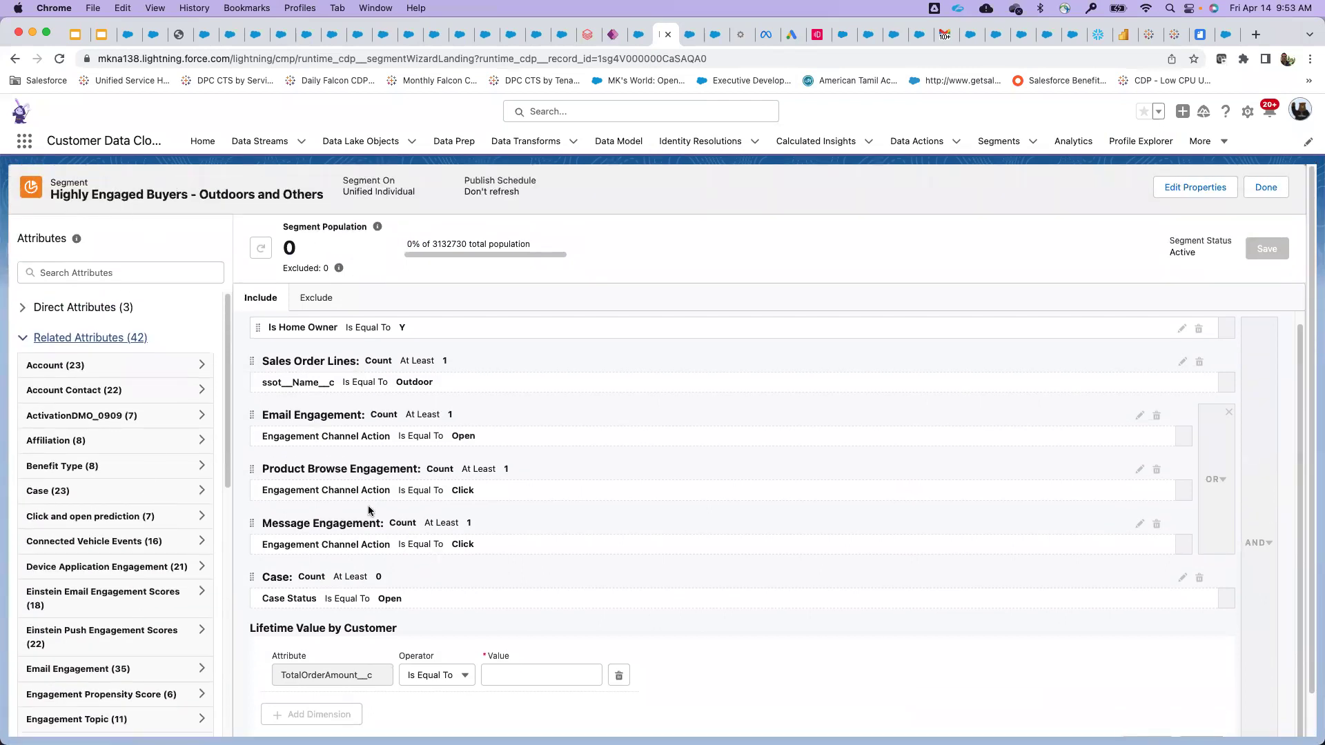
scroll(399, 527, down, 1)
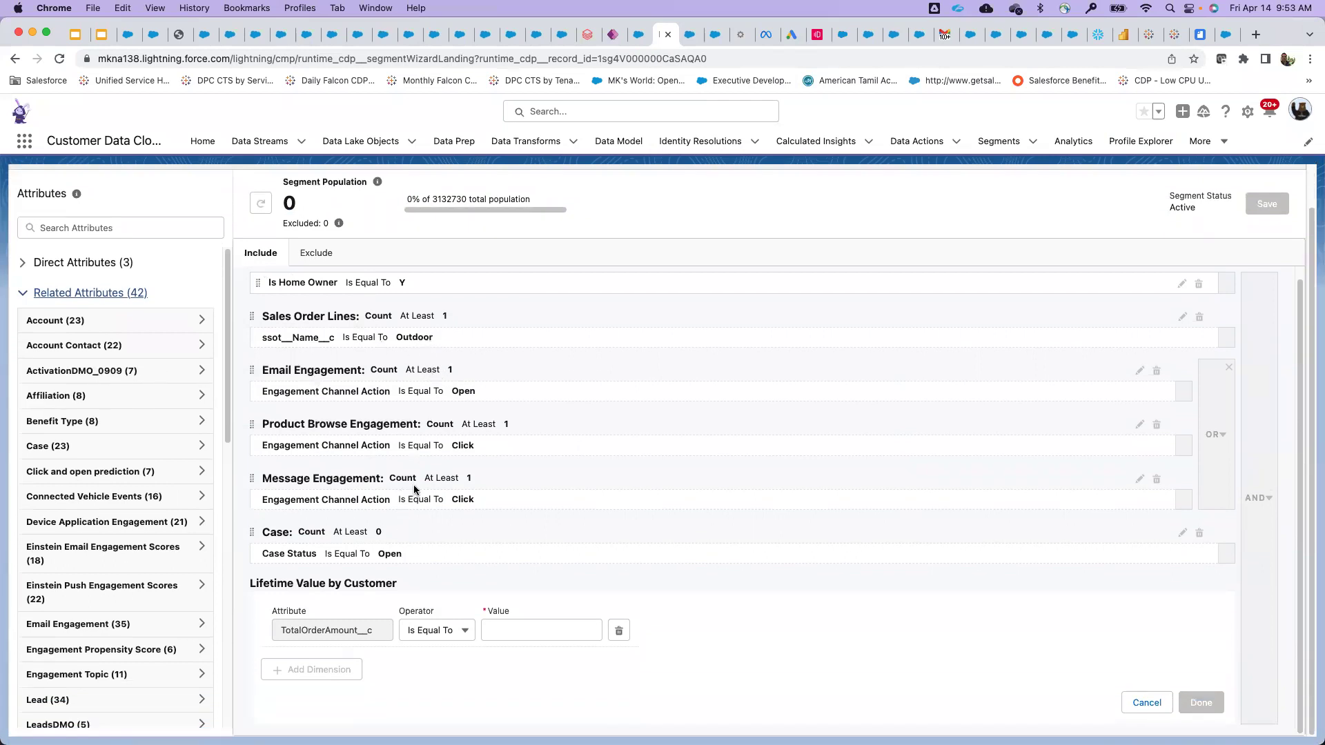
scroll(413, 484, up, 1)
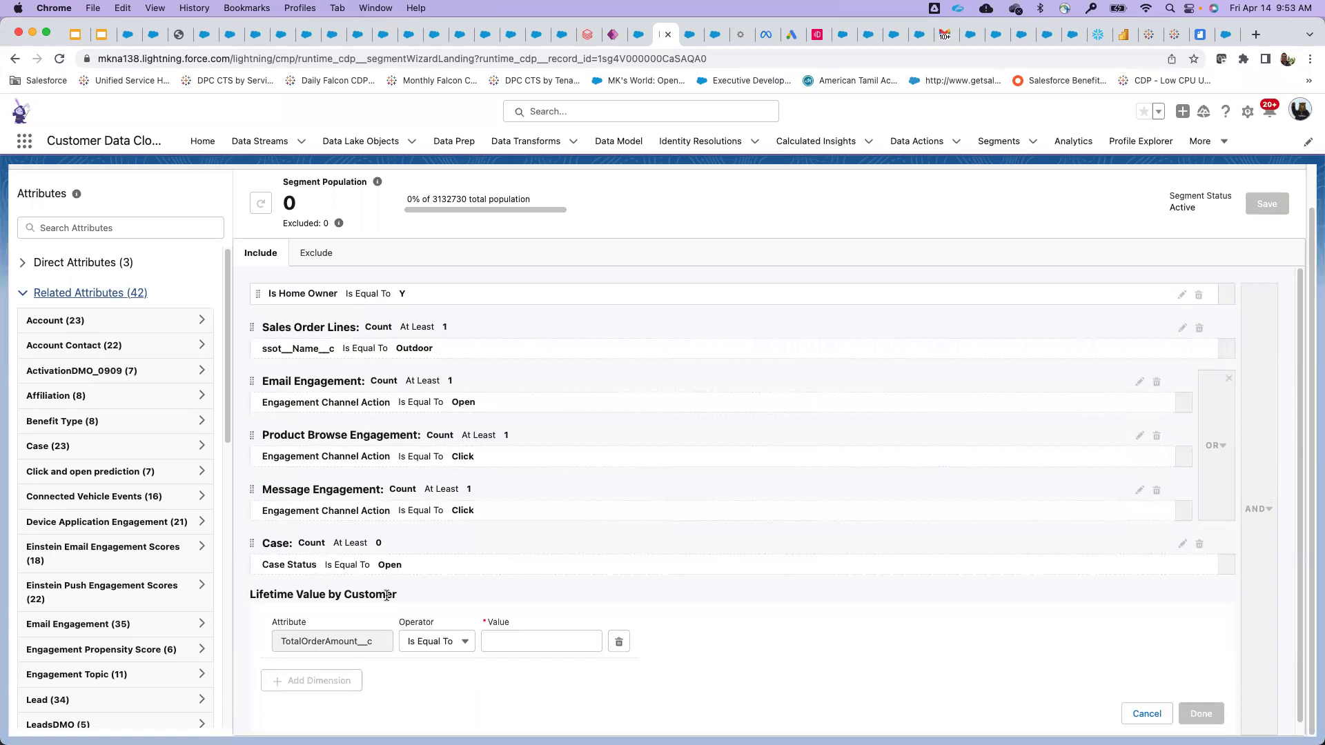
Step: Discard the unfinished Lifetime Value by Customer condition and add a Sales Order Lines attribute to the segment's include rules
click(618, 642)
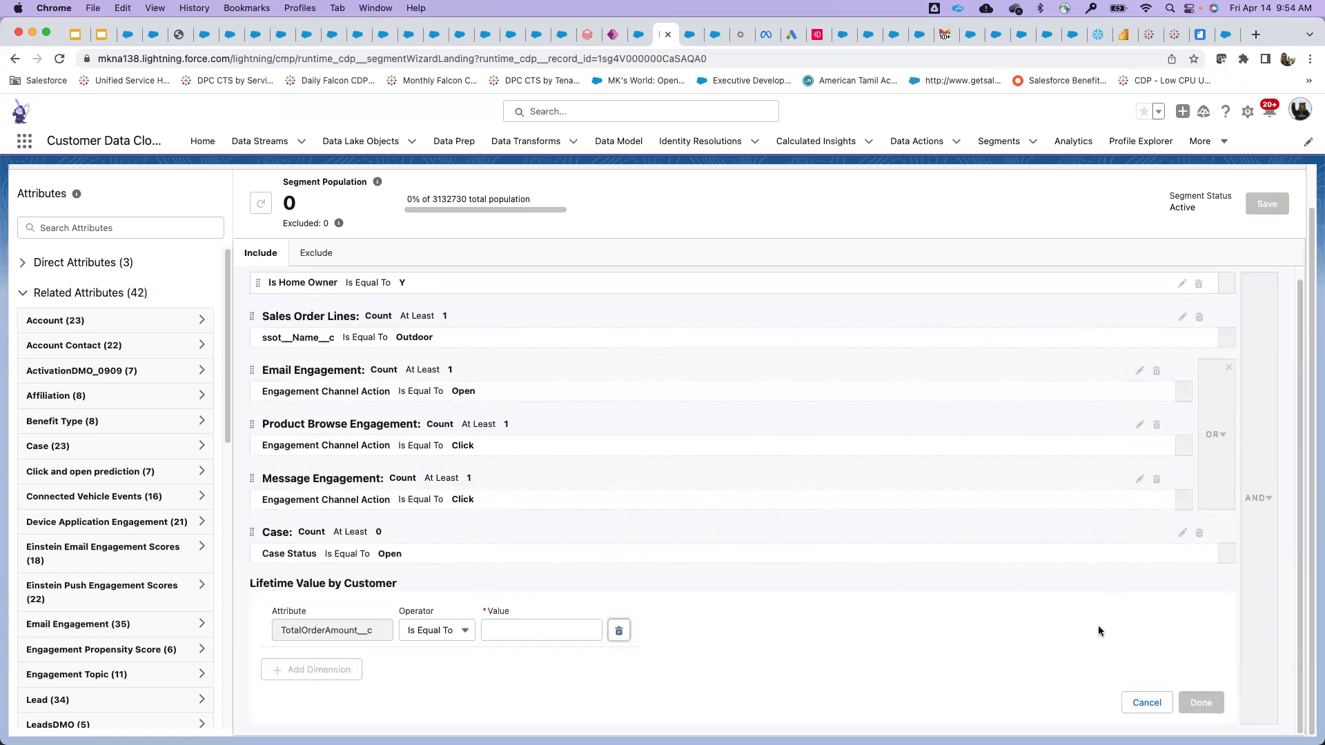
click(1146, 713)
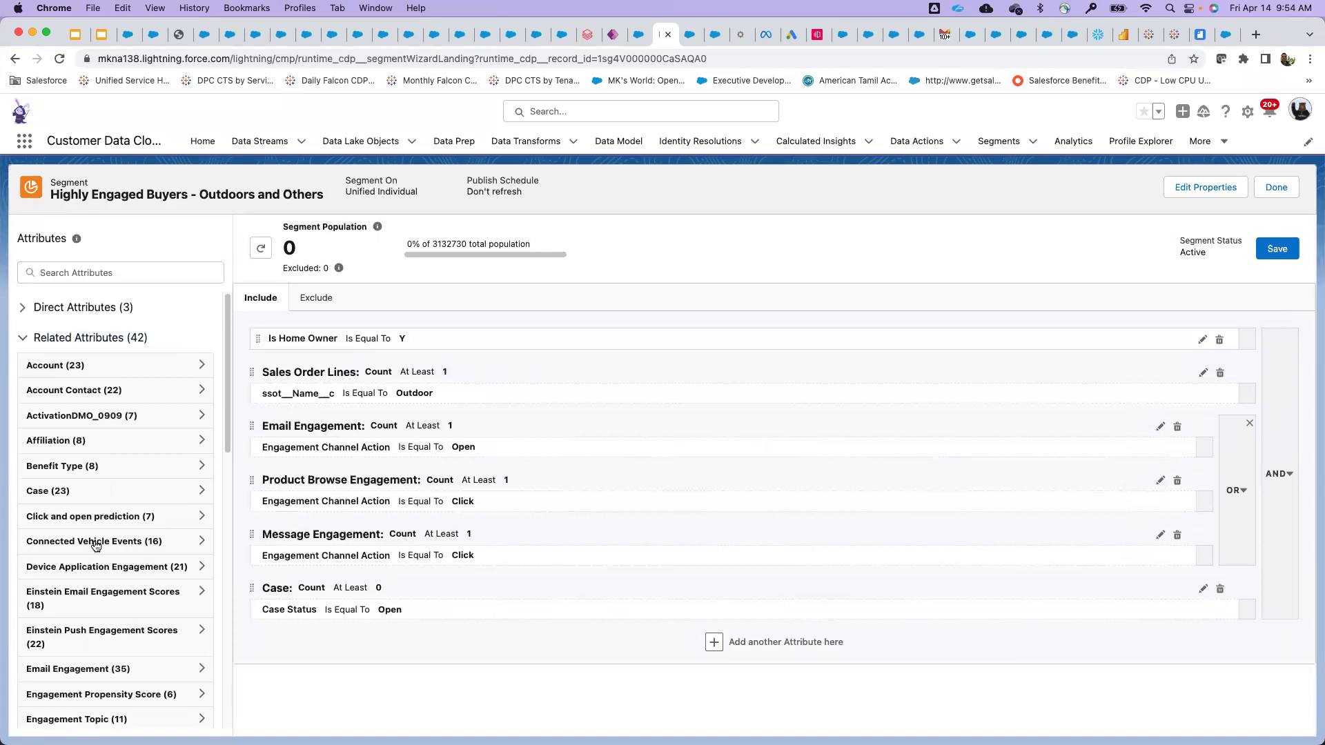
click(45, 310)
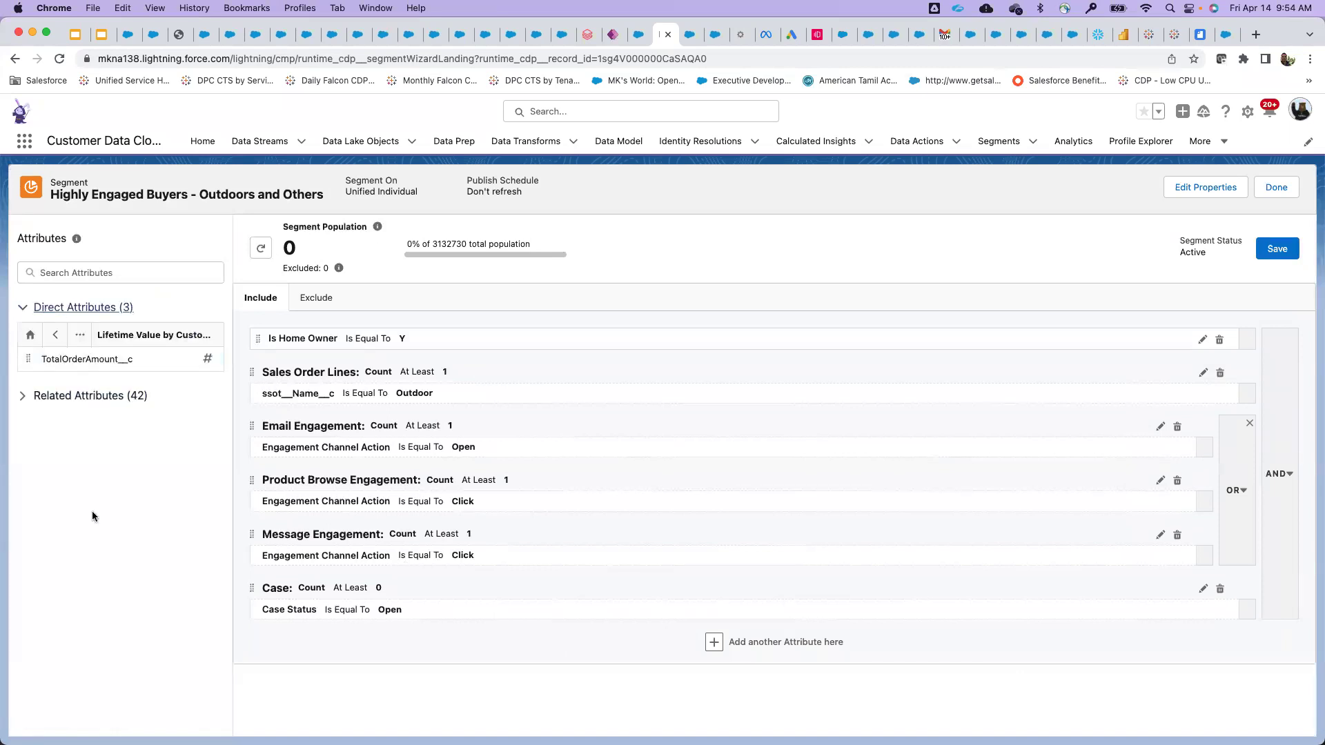
click(24, 395)
scroll(83, 559, down, 15)
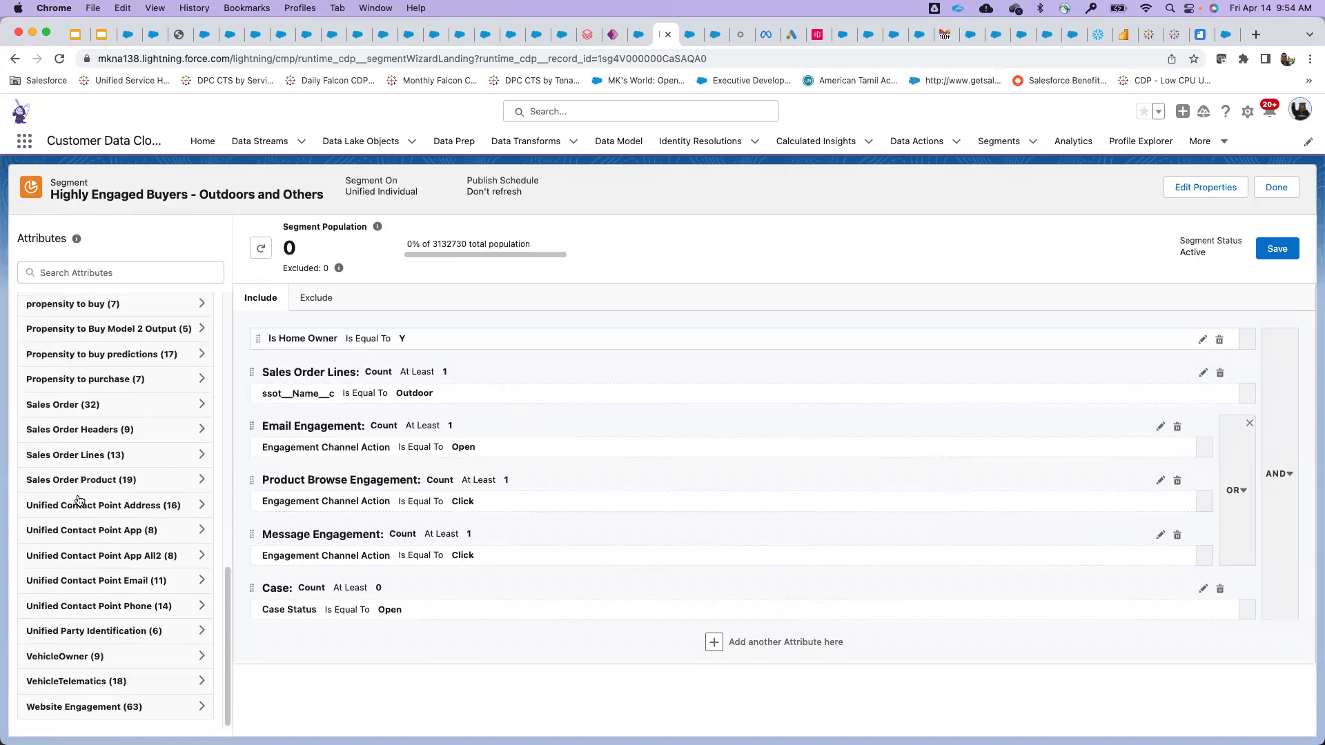
click(75, 456)
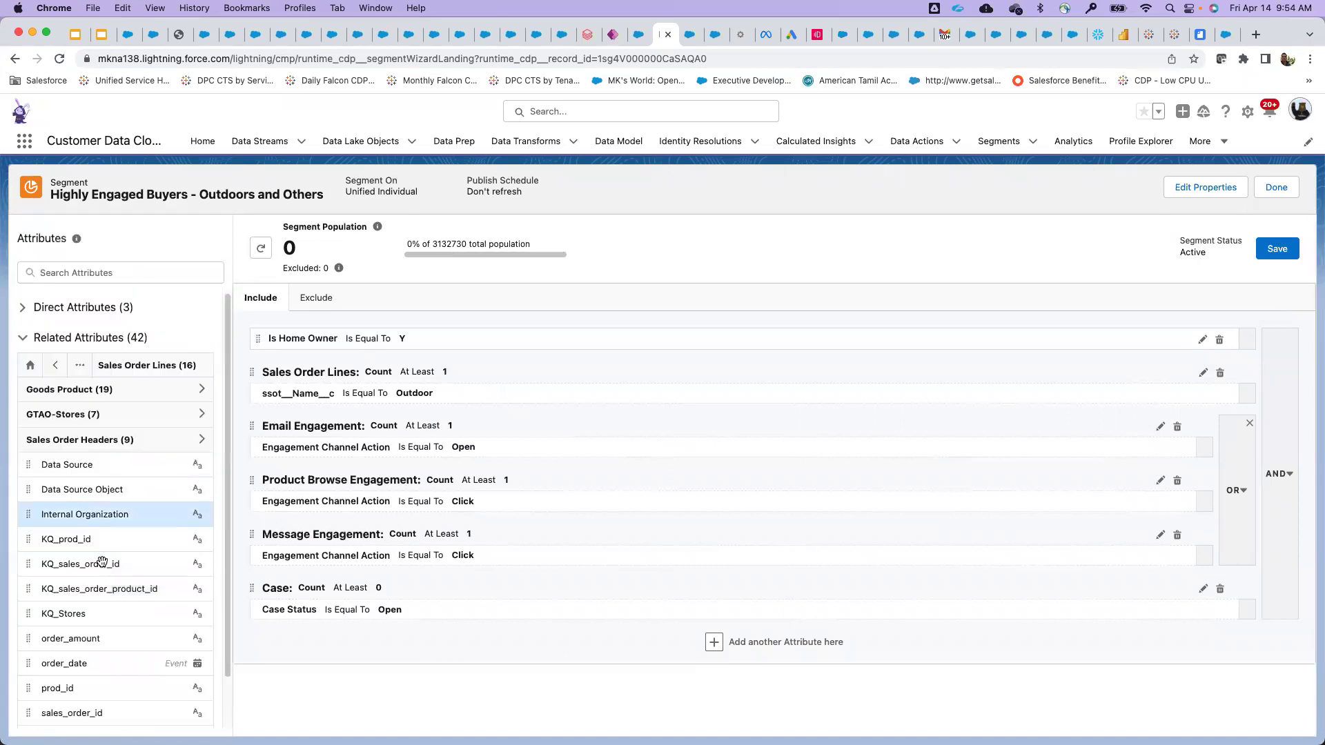
scroll(81, 616, down, 1)
drag(82, 608, 362, 663)
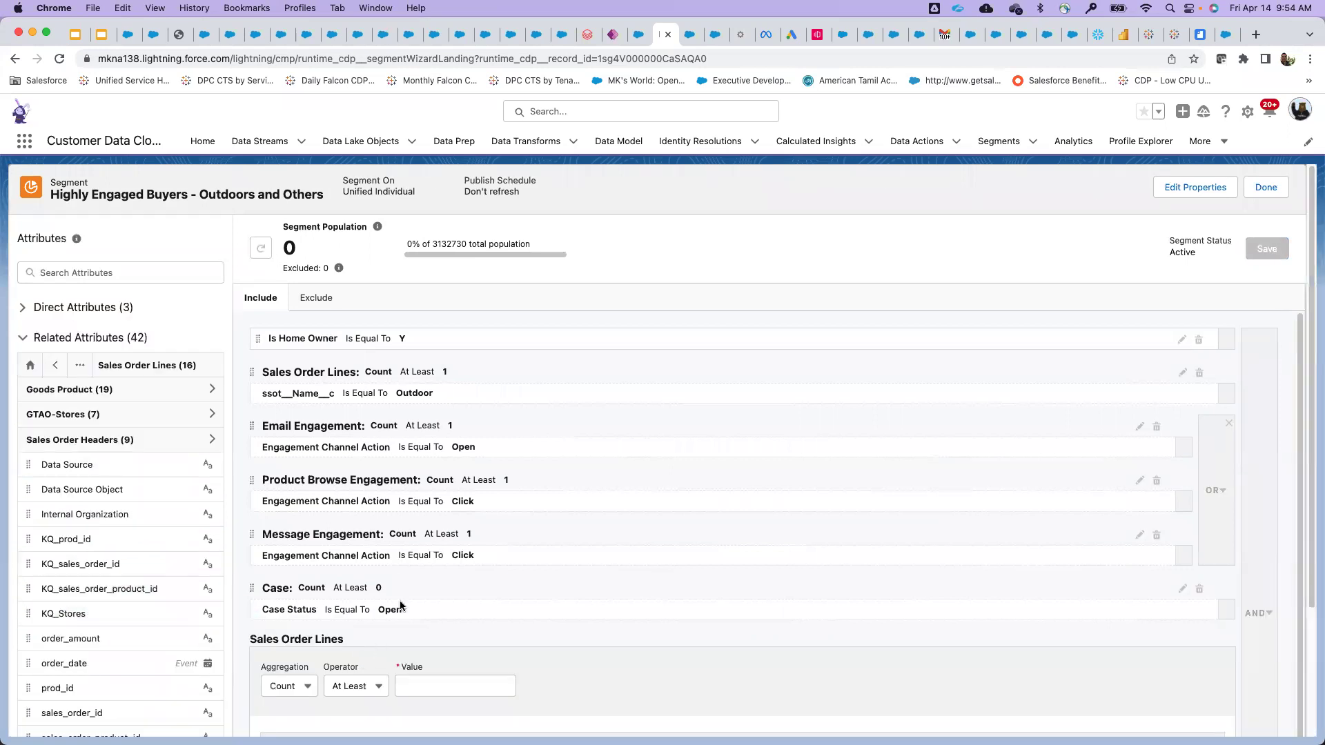
Step: Go to the Activation Targets list, start a new activation target and browse the available target platforms
click(687, 38)
click(1274, 187)
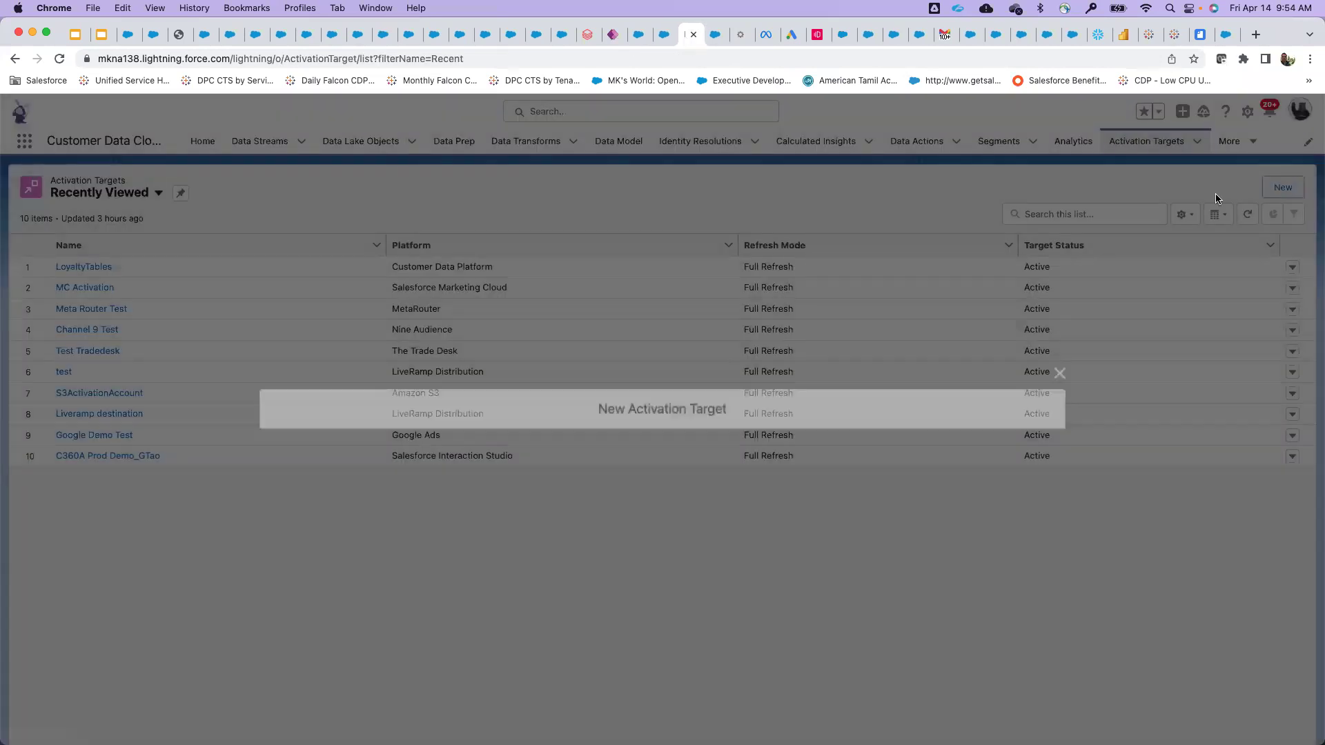
scroll(598, 474, down, 15)
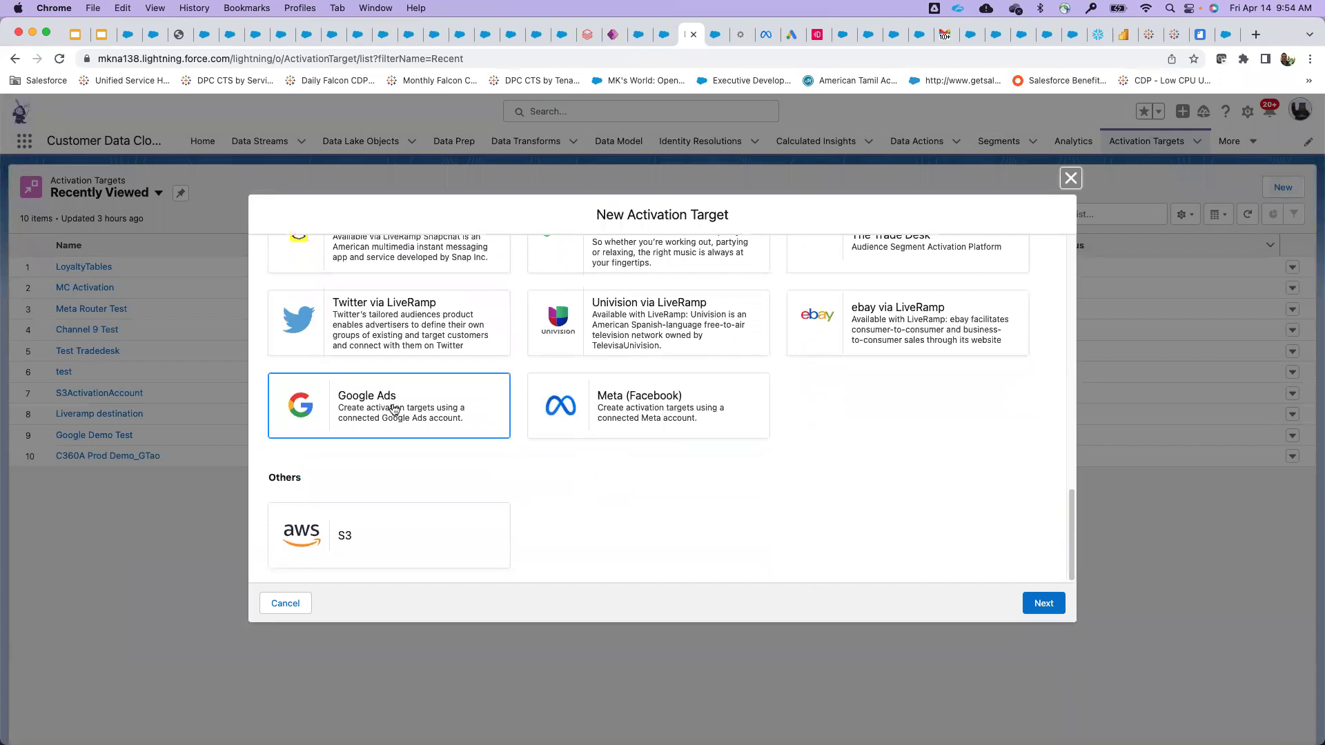
Step: View the audience list in Meta Ads Manager and the data segments in the Google Ads Audience manager
click(762, 45)
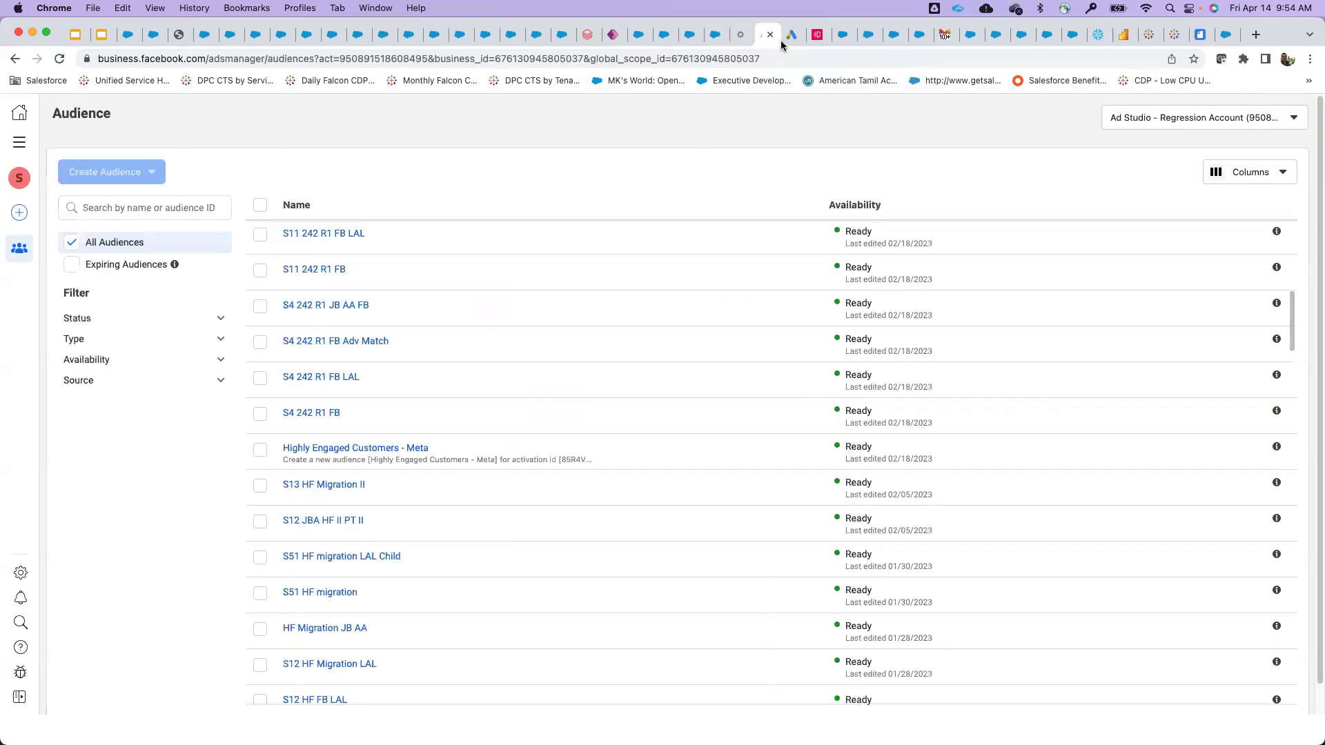
mouse_move(417, 432)
click(793, 34)
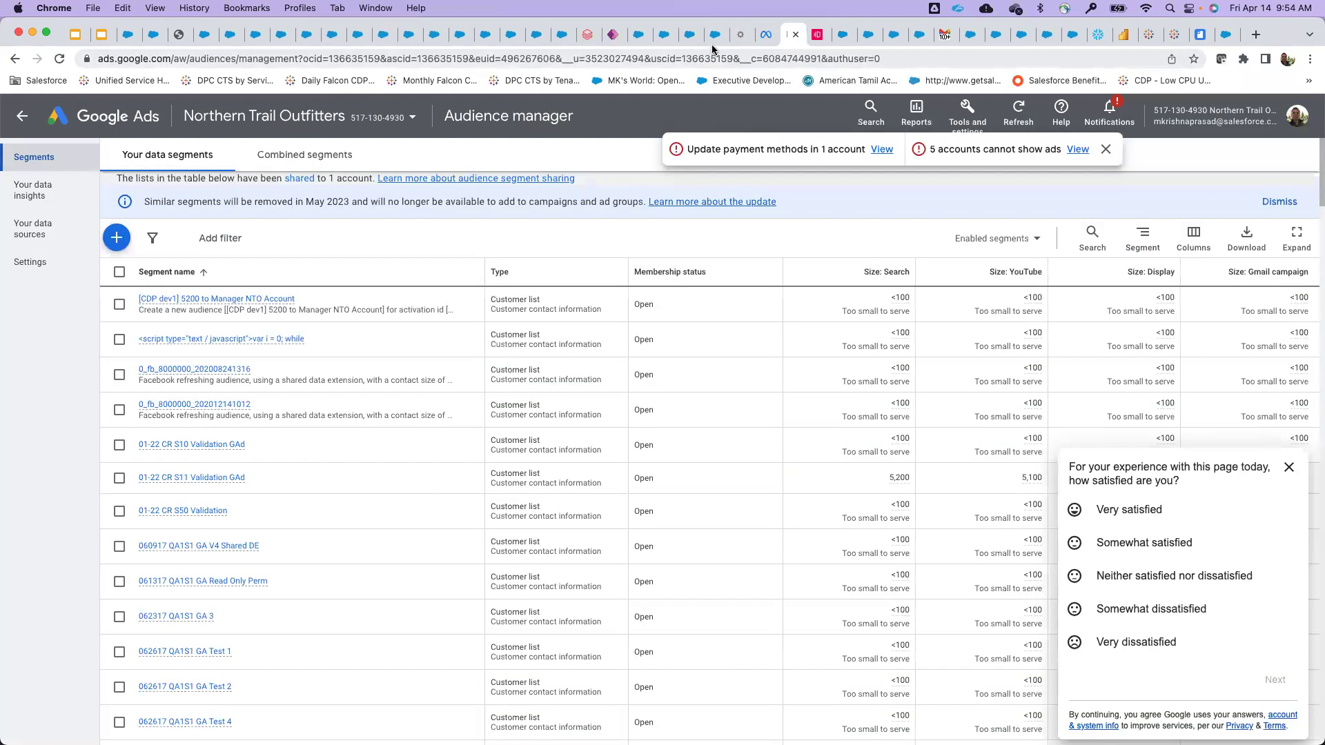
Step: View the High RFM Customers IS activation in Salesforce and the Highly Engaged Buyer journey in Journey Builder
click(711, 43)
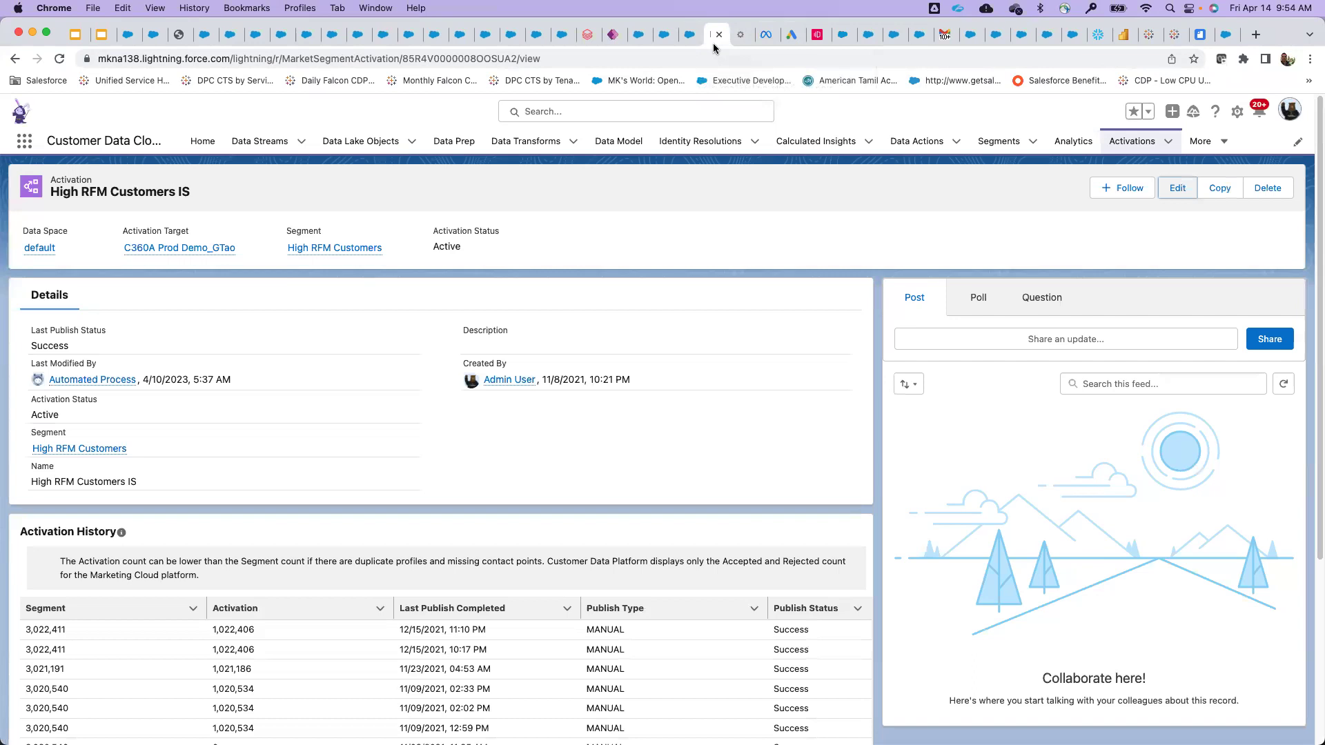
click(739, 41)
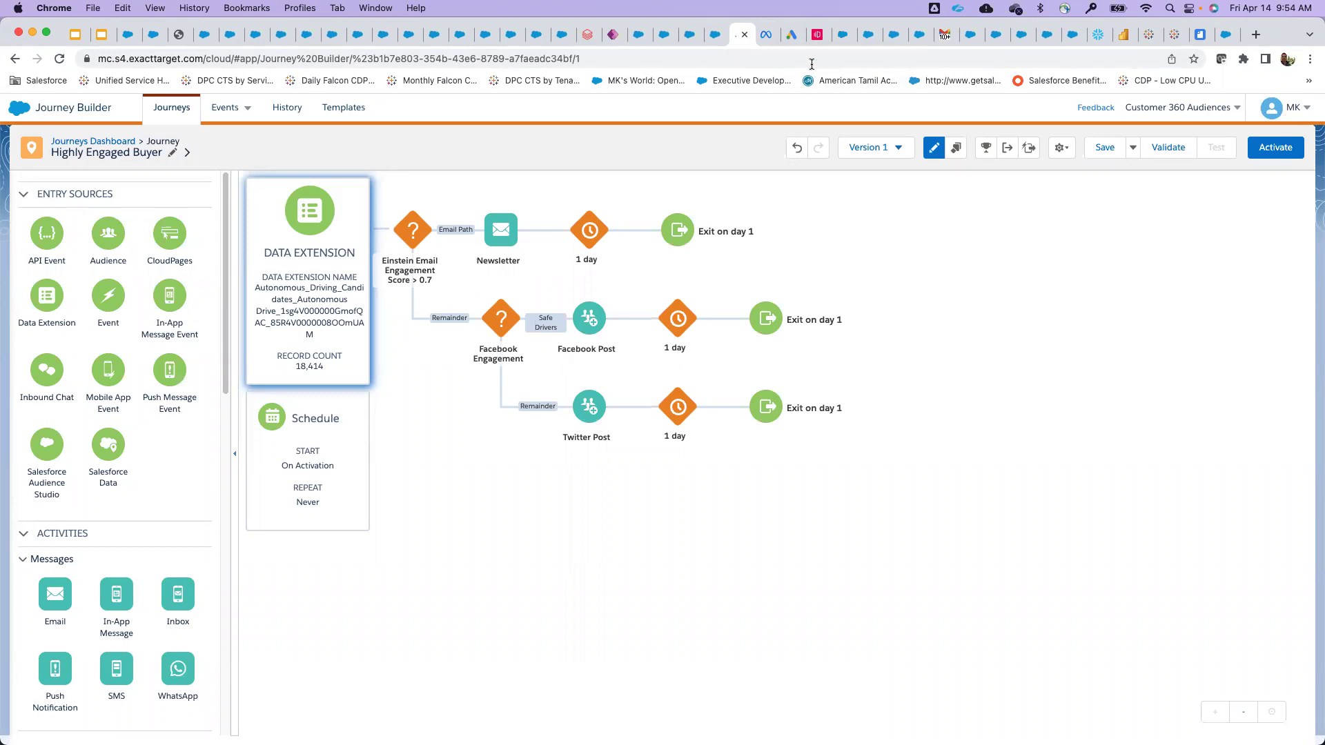
Step: View the user segments in Salesforce Personalization and the Interaction Studio next best offers on the person account mockup in InVision
click(842, 36)
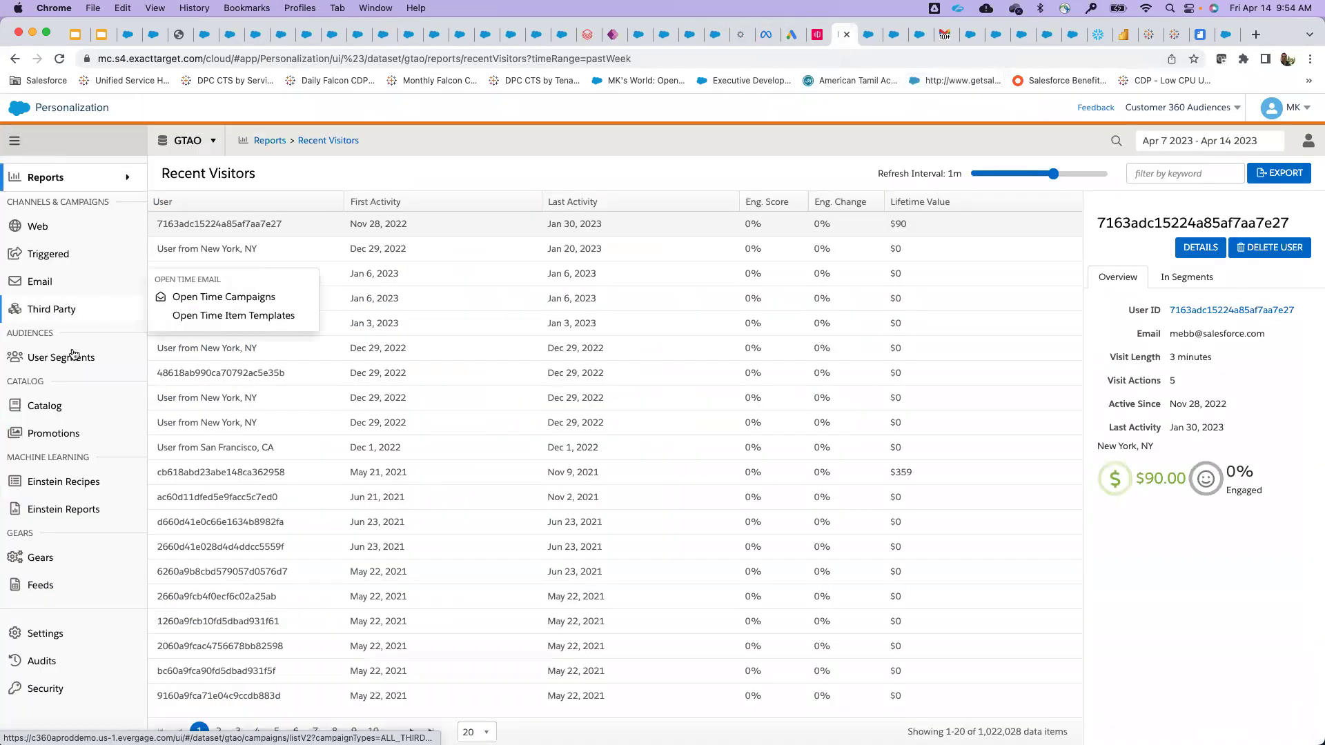
mouse_move(73, 359)
click(159, 372)
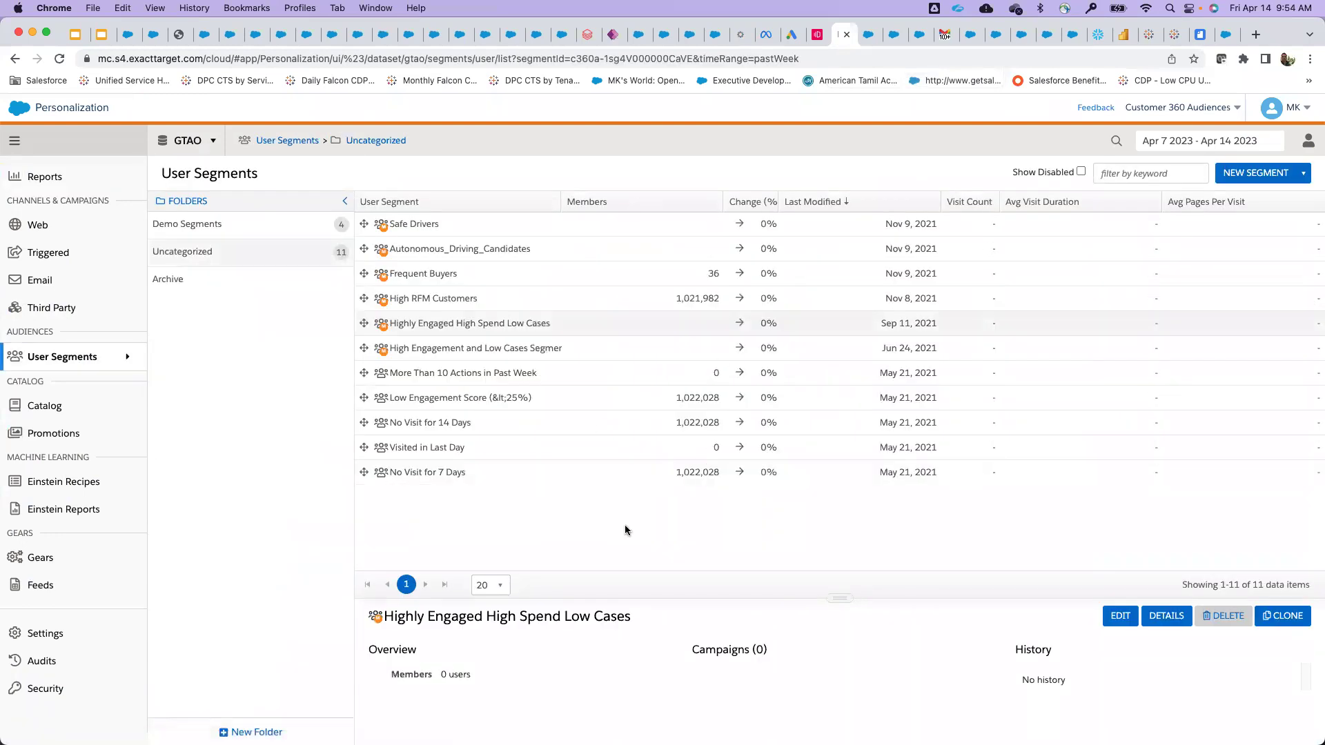
click(818, 40)
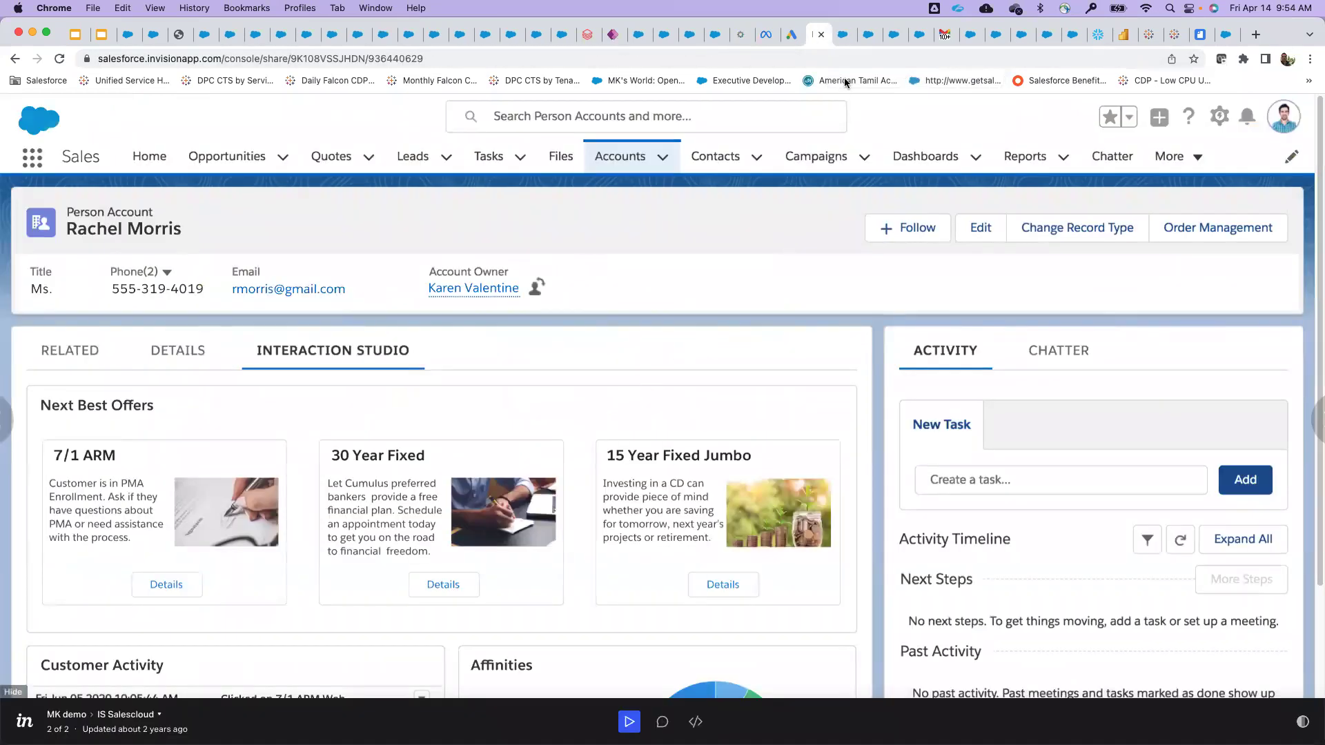
click(844, 34)
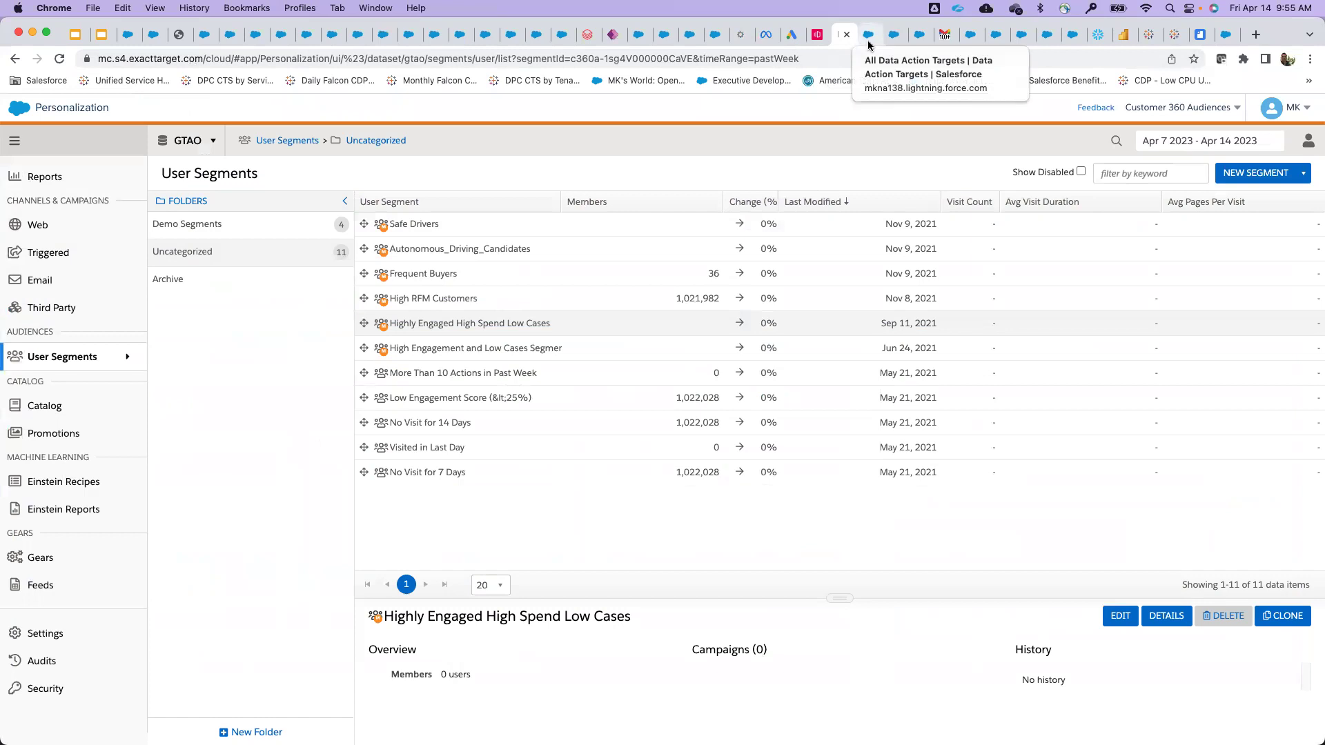
Step: Go to the All Data Action Targets list, view the setup form for a new target and close it without saving
click(868, 40)
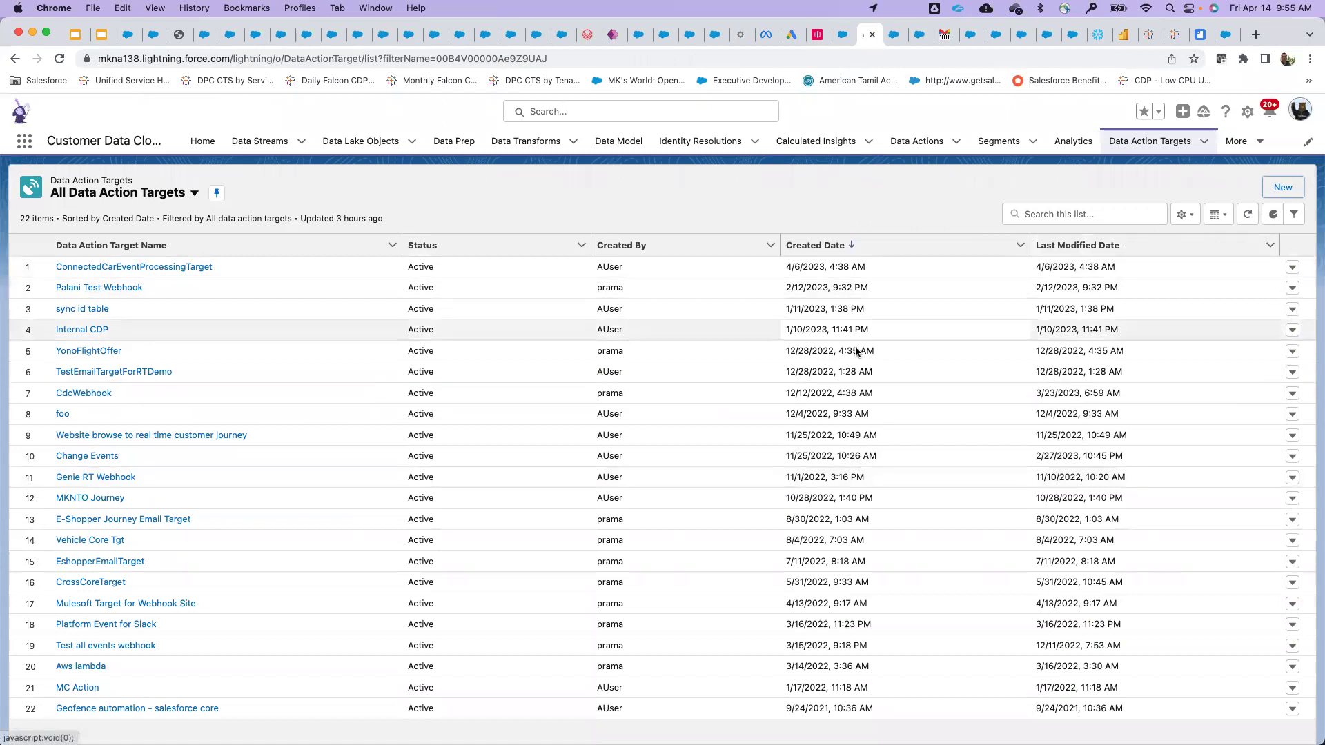
key(n)
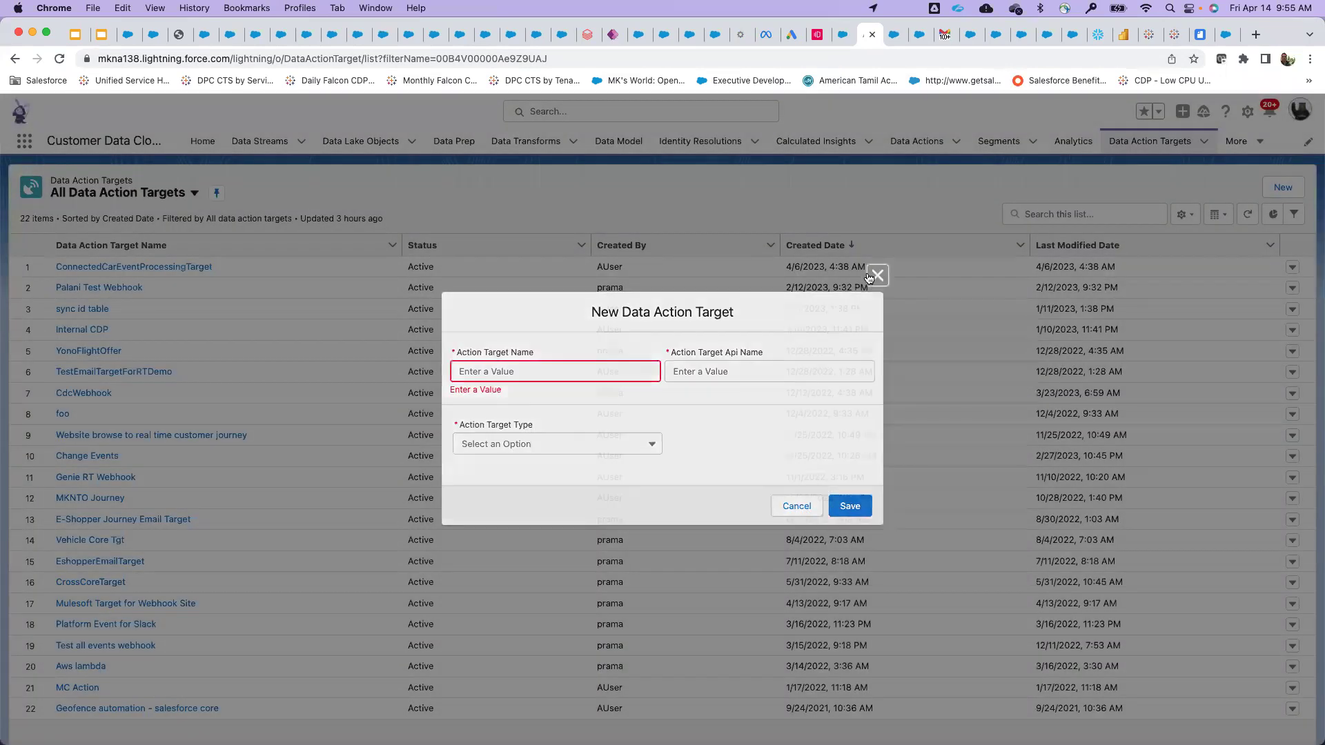
click(871, 276)
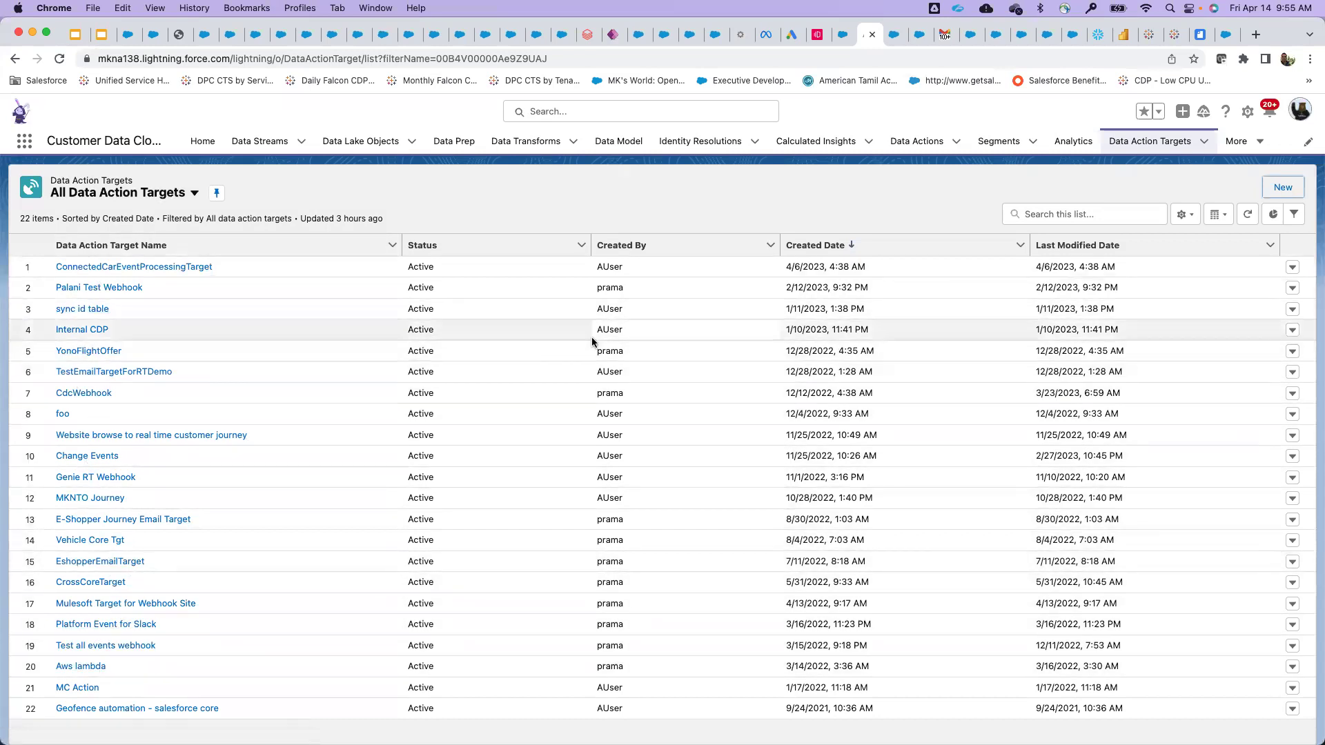
Step: Go to the All Data Actions list, view the action targets offered for a new action and close the form without saving
click(893, 43)
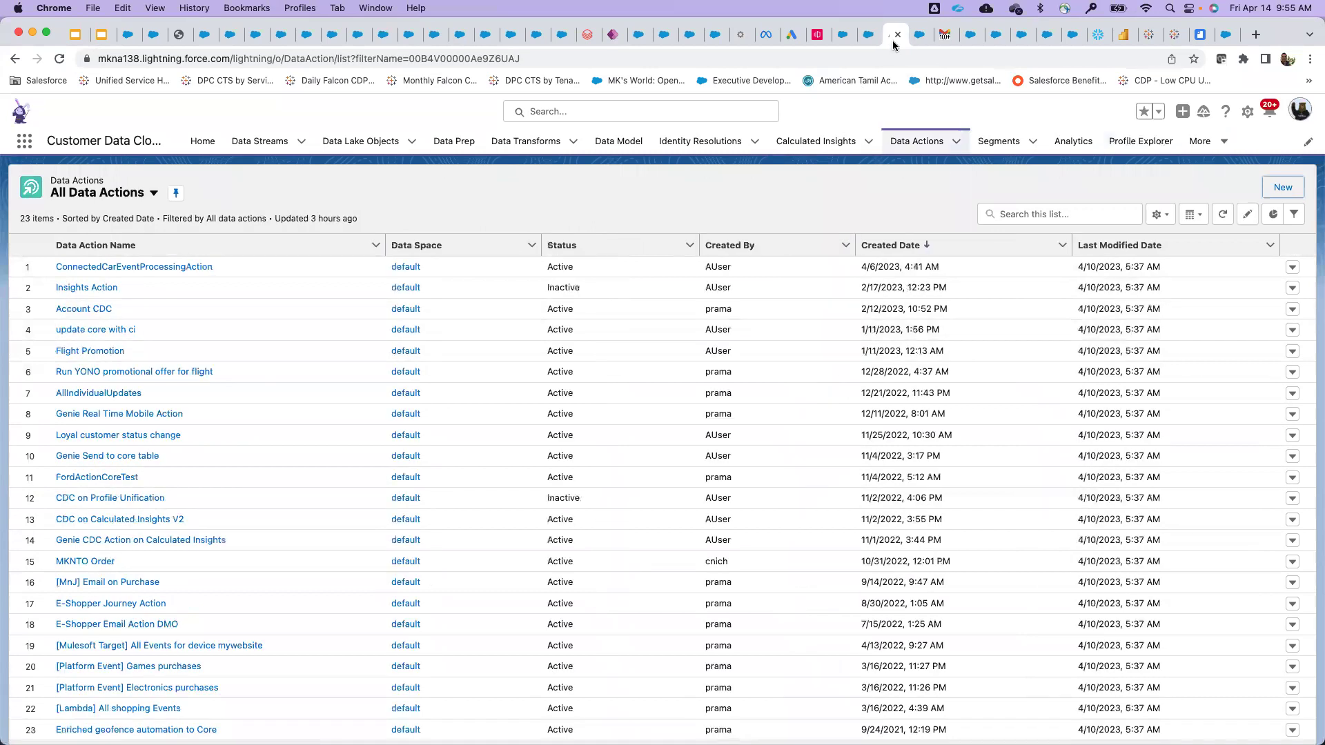
click(1283, 188)
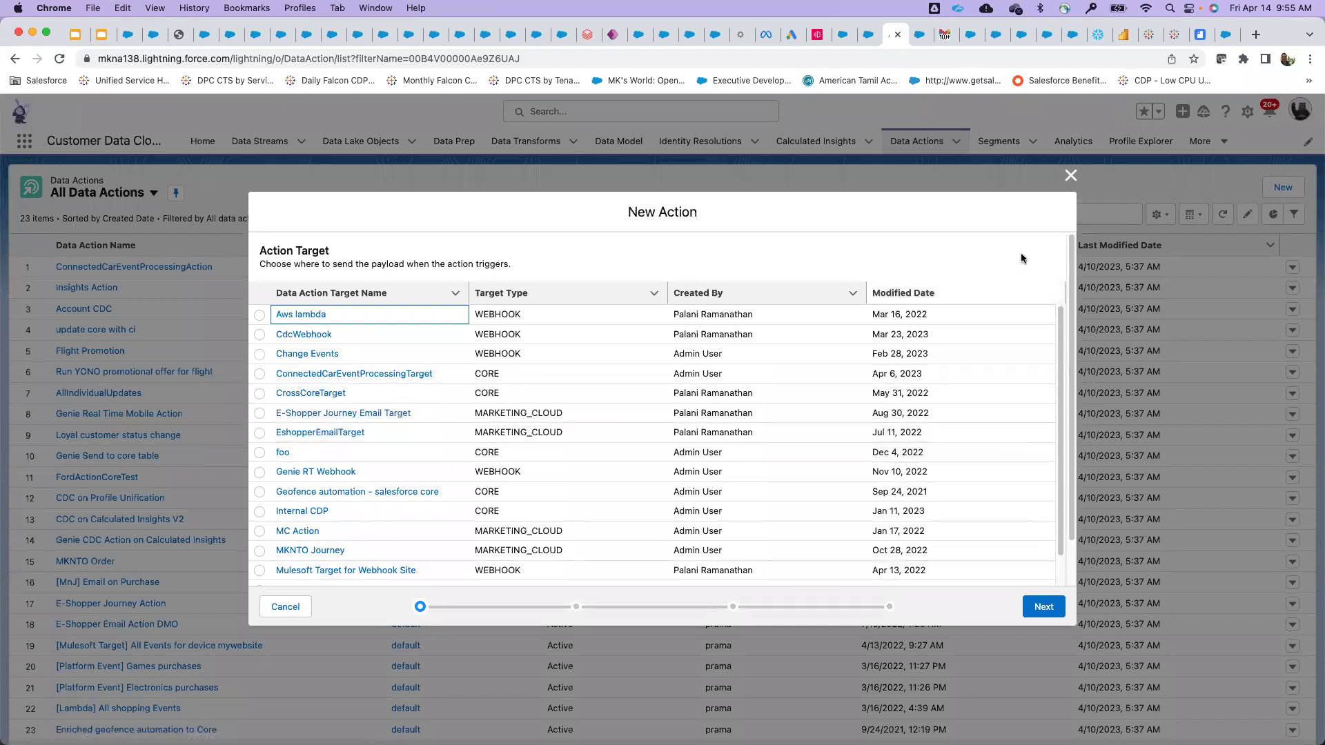
click(1070, 177)
Step: View the purchase price condition of the E-Shopper Journey Action and the customer feedback email in Gmail
click(108, 452)
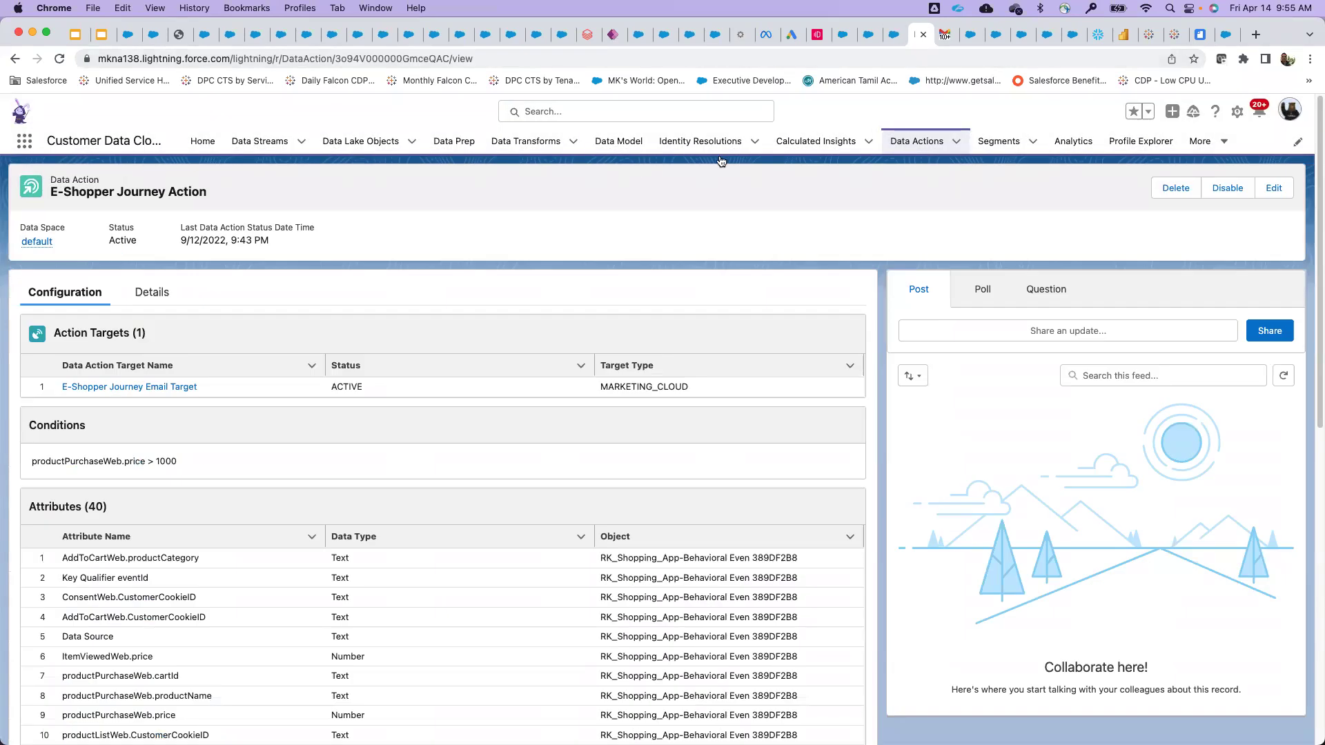
triple_click(103, 462)
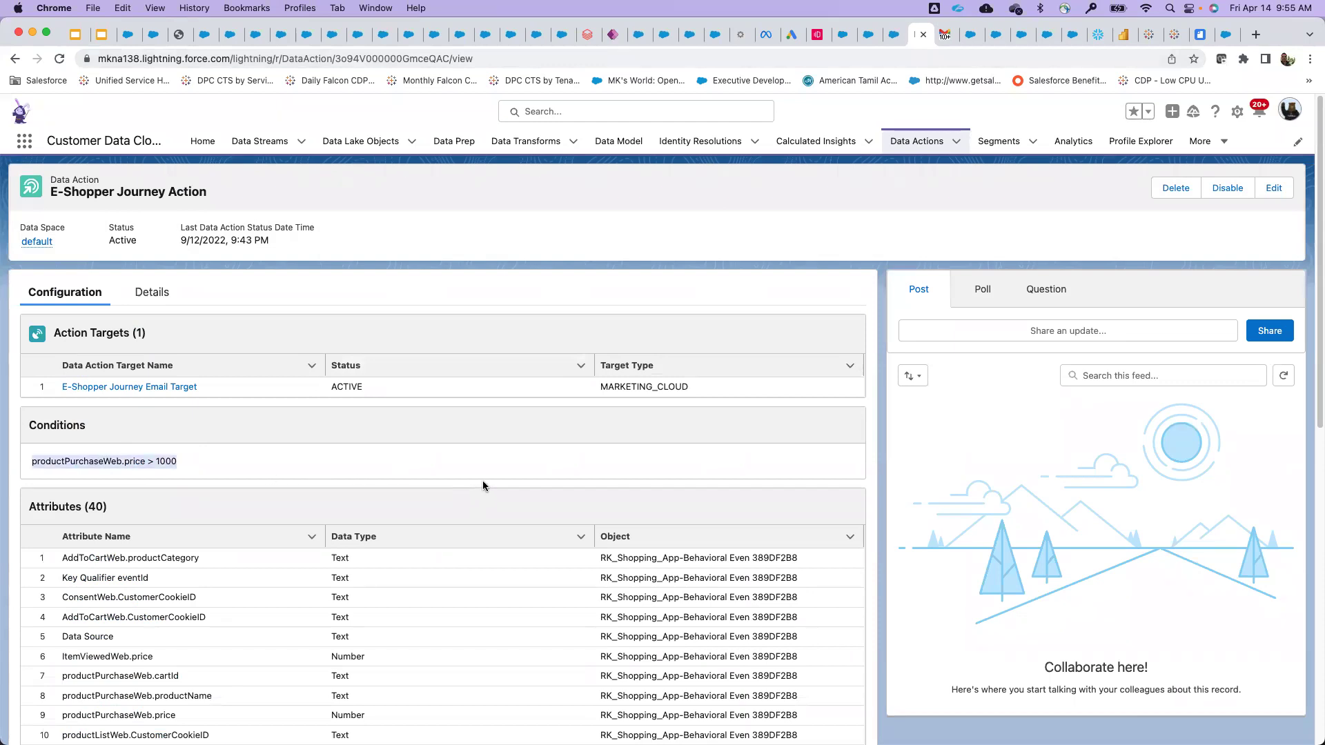
click(950, 45)
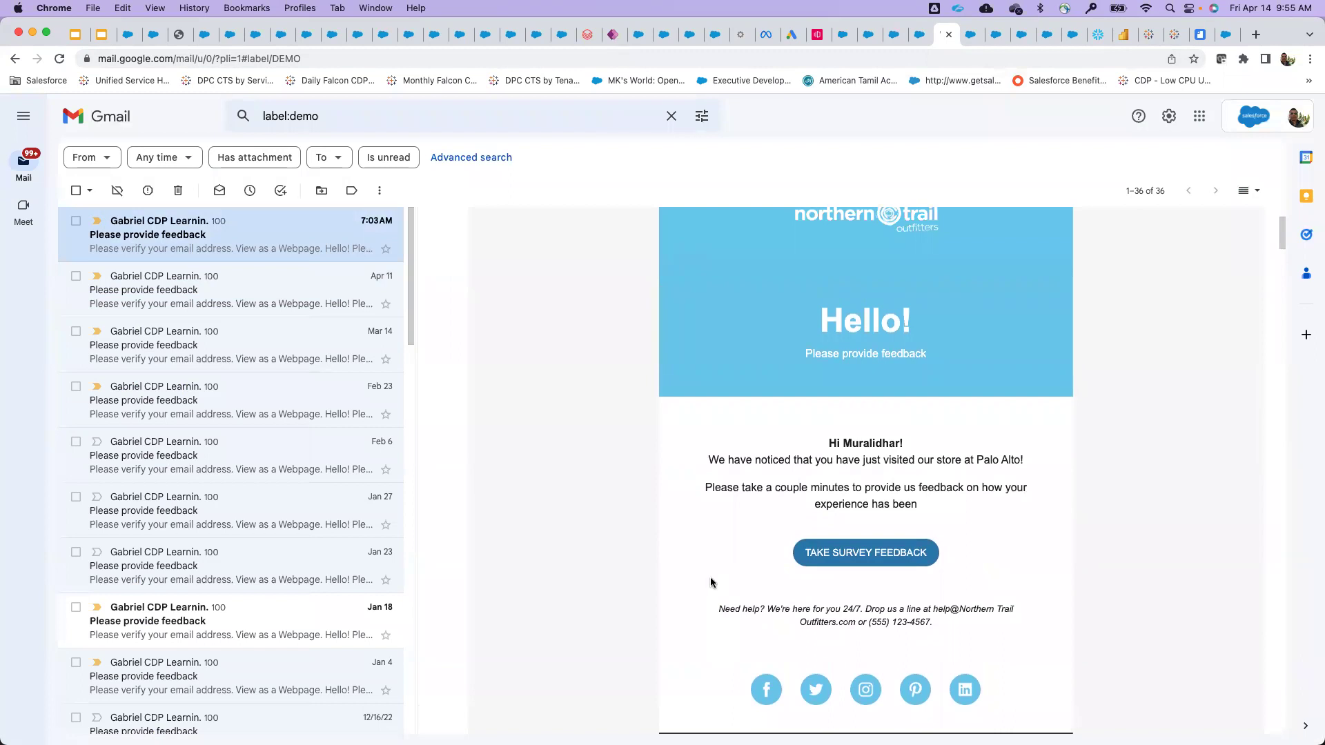
Step: View the All Flows list, the On DataChangeEvent - New Note flow and the alert notes on the Salesforce contact record
click(972, 36)
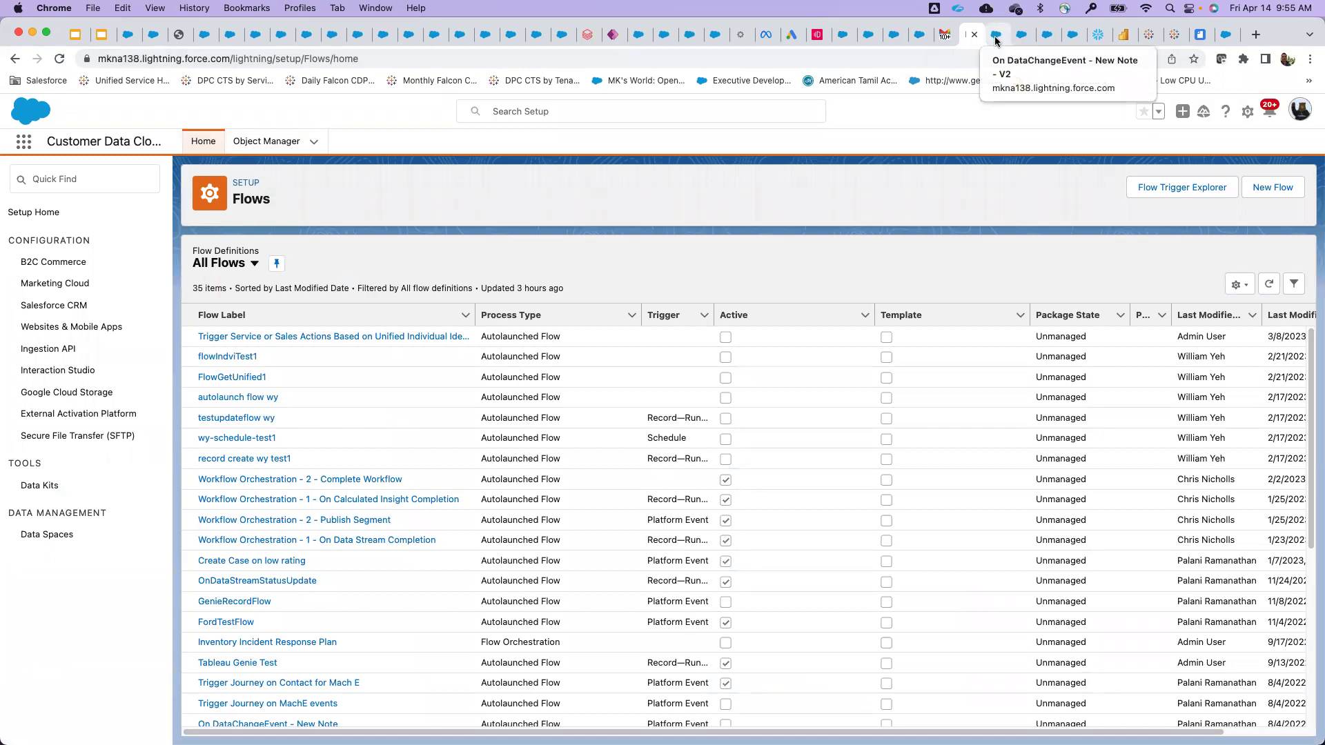
click(997, 40)
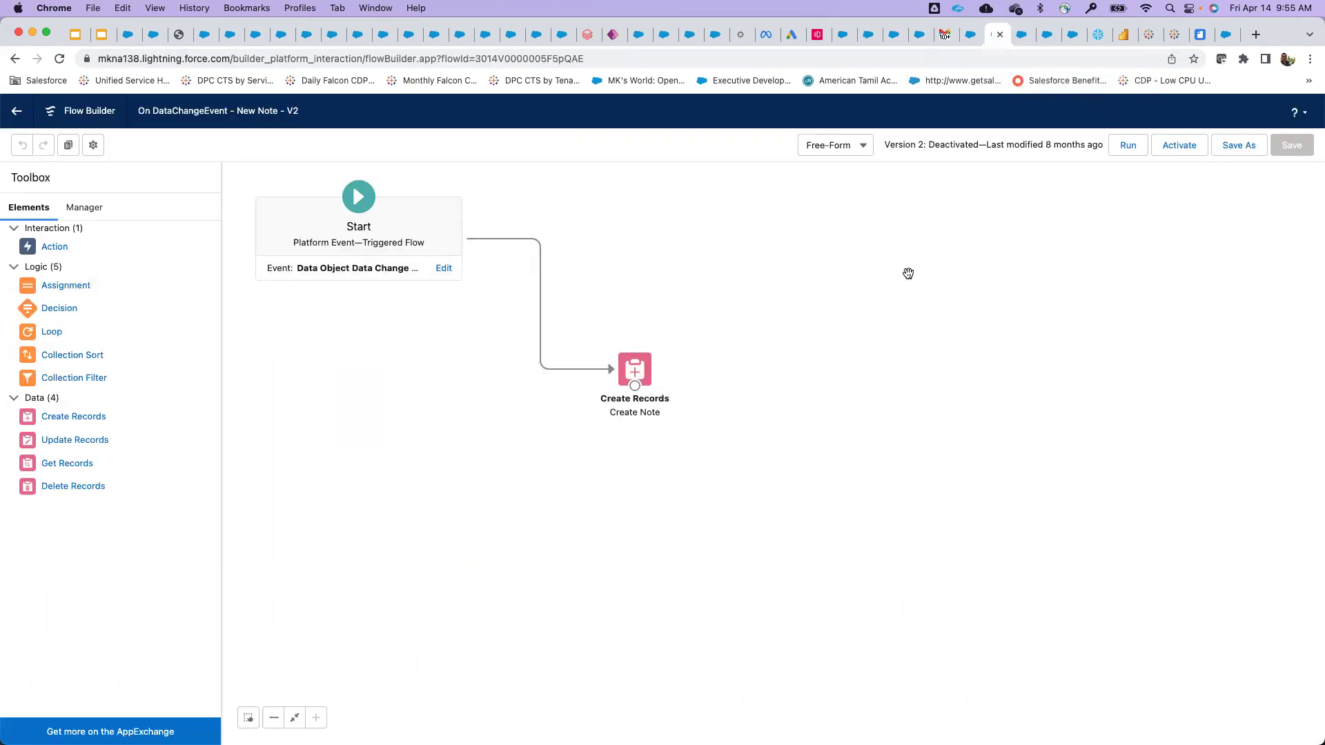
click(1024, 38)
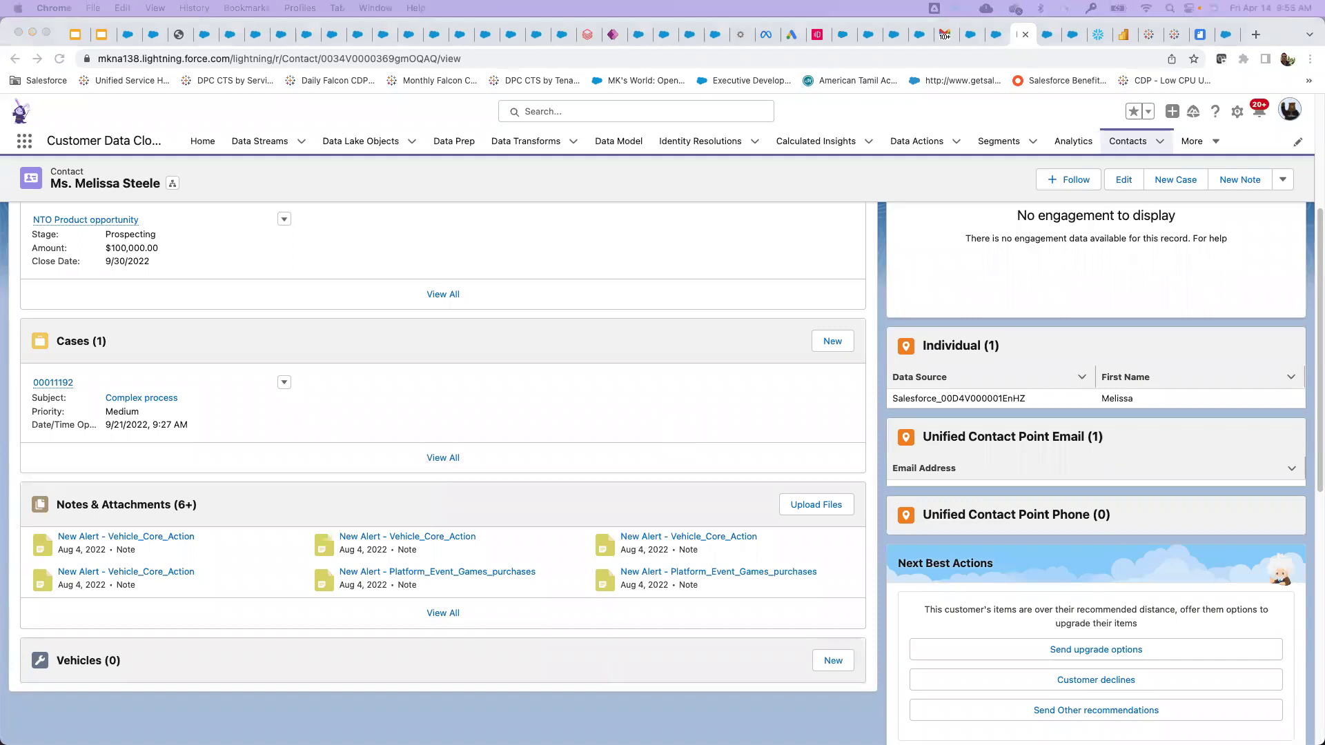
Step: Switch to the steve-test workbook in Tableau and color the marks on Sheet 1 by ssot__CasePriorityId
drag(1322, 238, 371, 62)
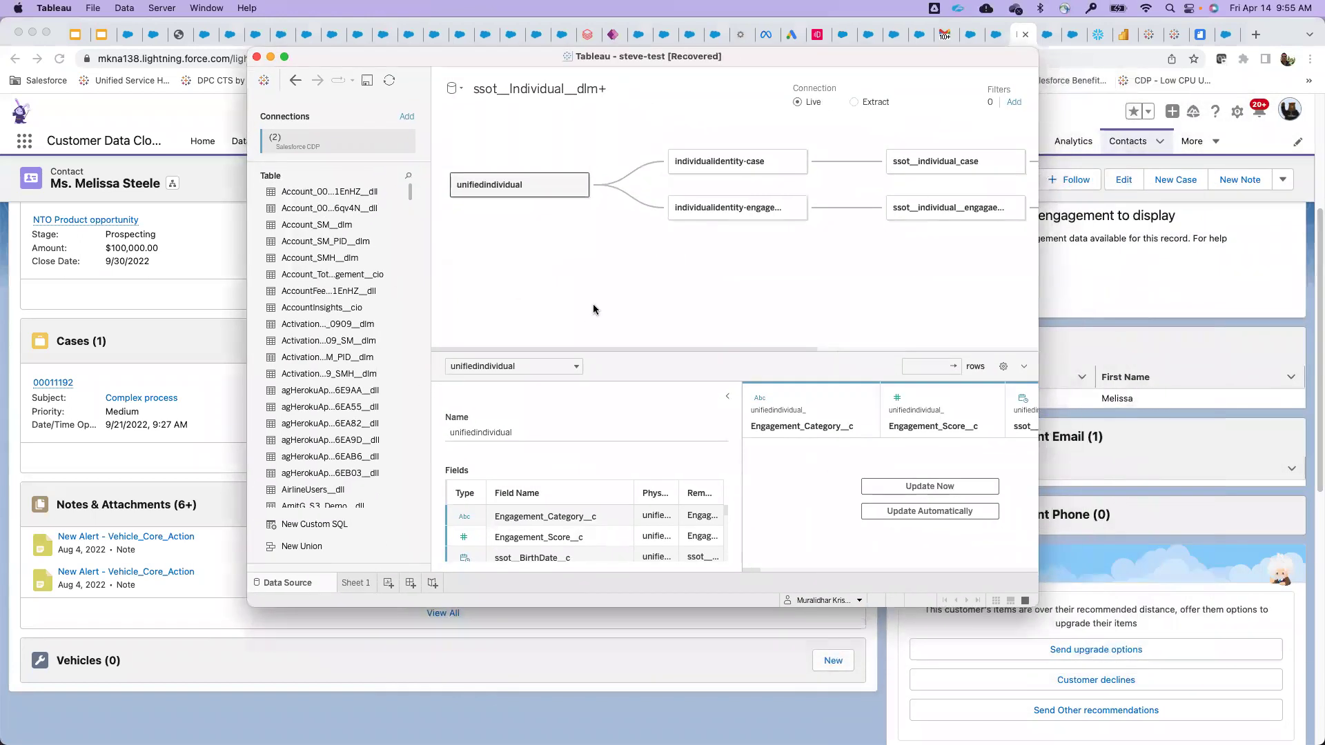
click(353, 583)
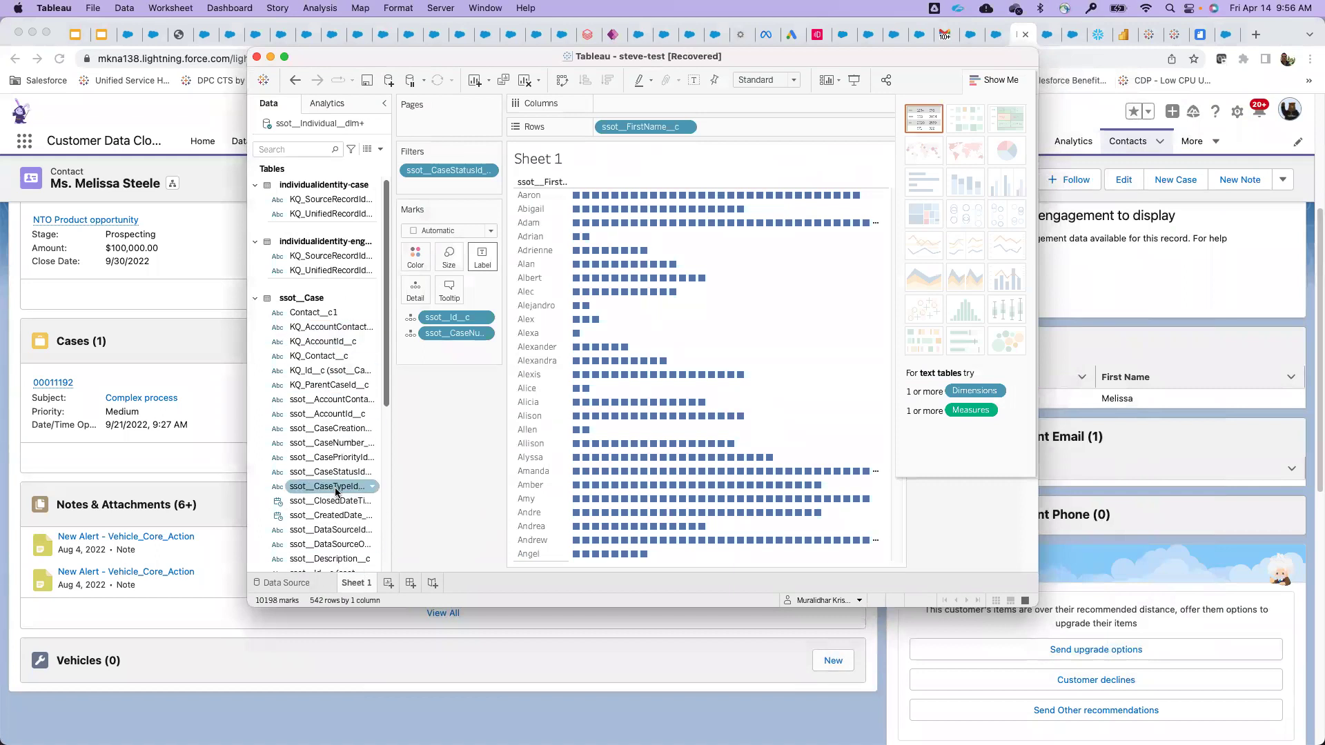
drag(334, 457, 418, 259)
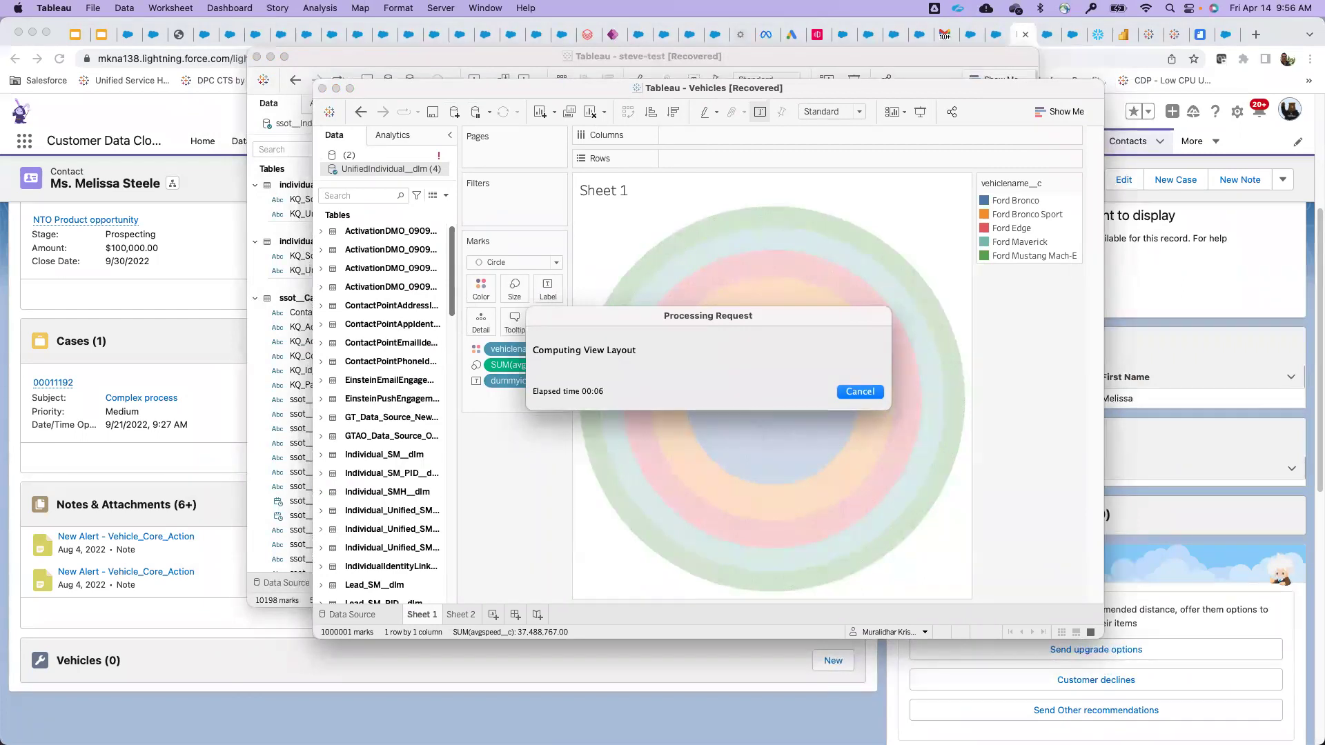
Step: Switch to the MK Org Demo 3 with data workbook and color the bars on Sheet 1 by SubjectLineTxt__c
drag(1323, 11, 571, 45)
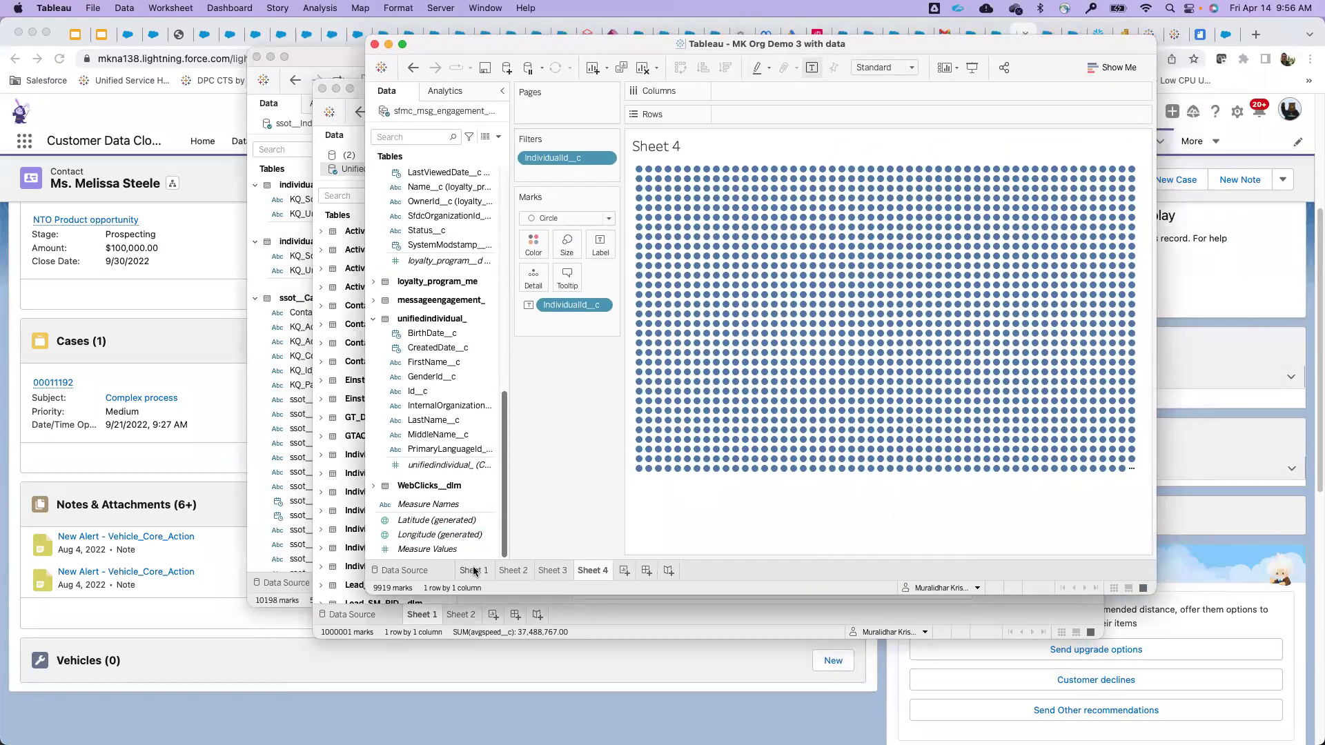
click(475, 572)
scroll(432, 245, up, 10)
drag(436, 274, 534, 245)
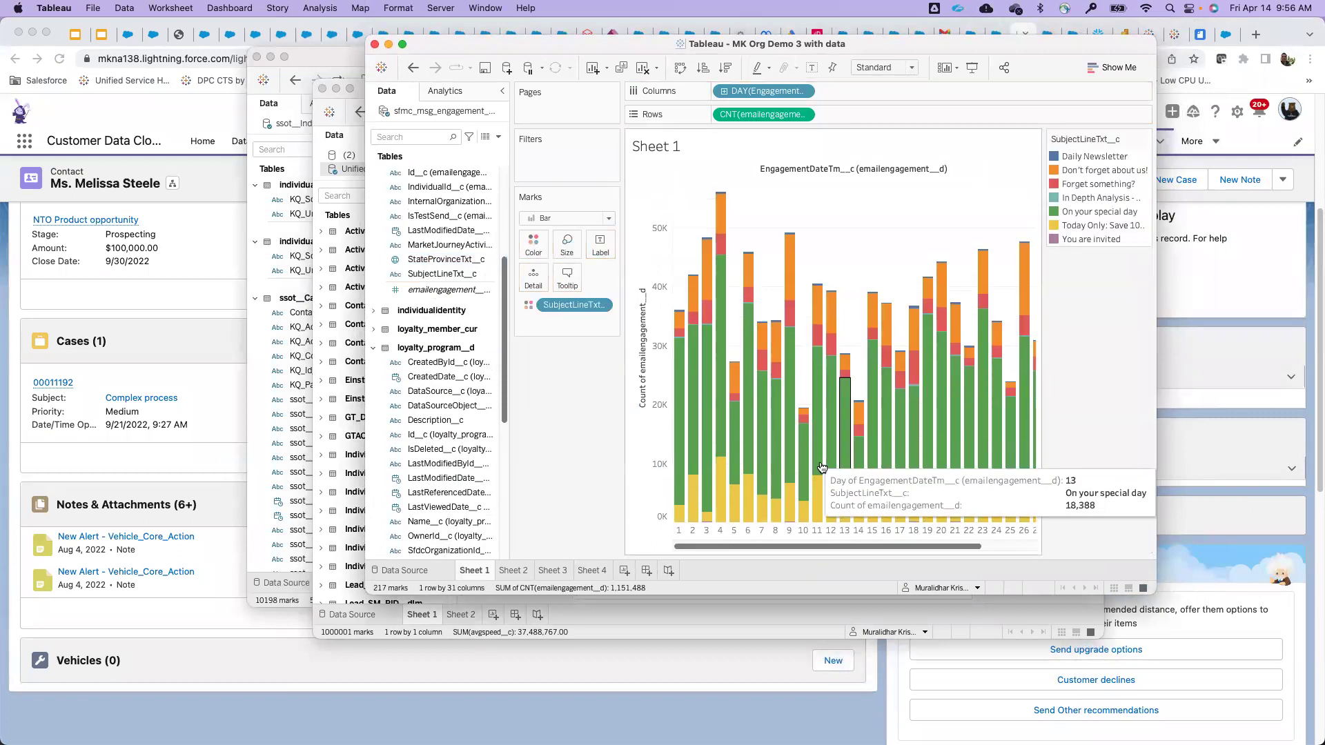
Step: On Sheet 4, size the circles by the count of emailengagement and color them by PrimaryLanguageId__c
click(513, 570)
click(552, 570)
click(591, 570)
scroll(439, 520, down, 10)
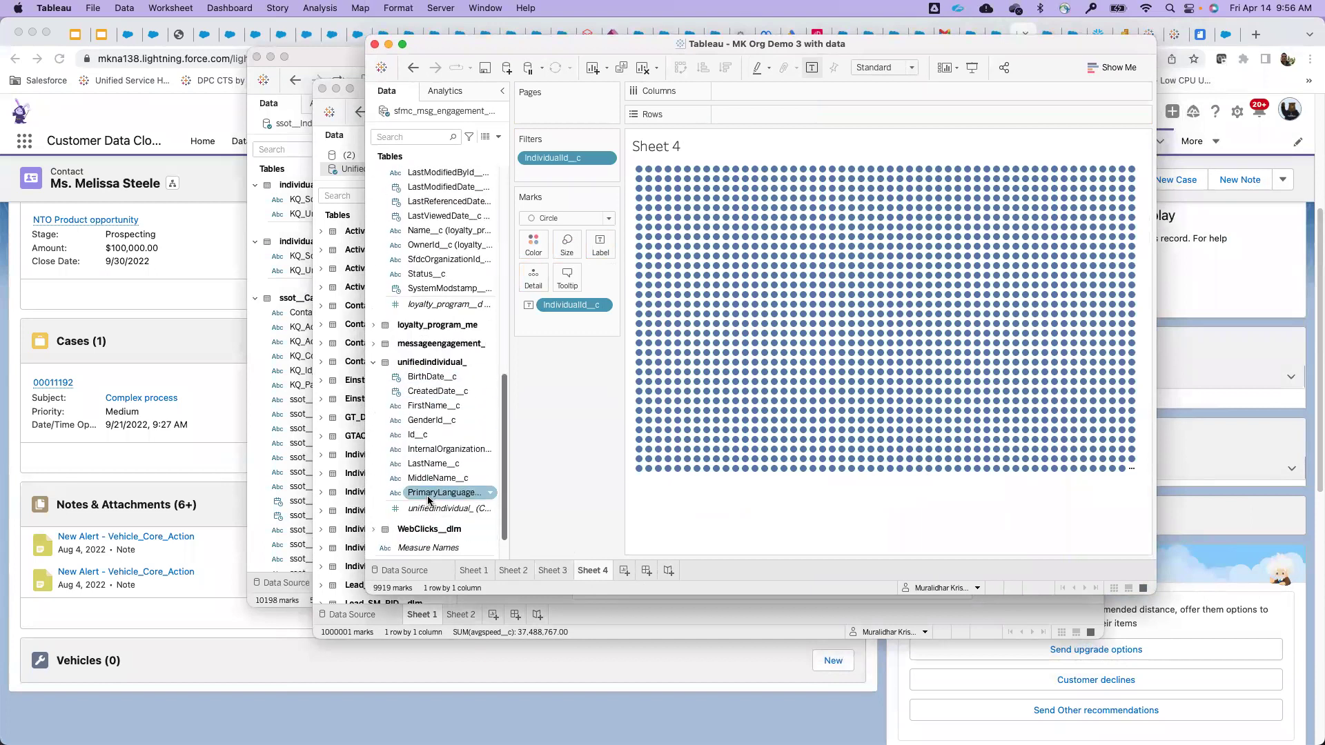
scroll(424, 428, up, 6)
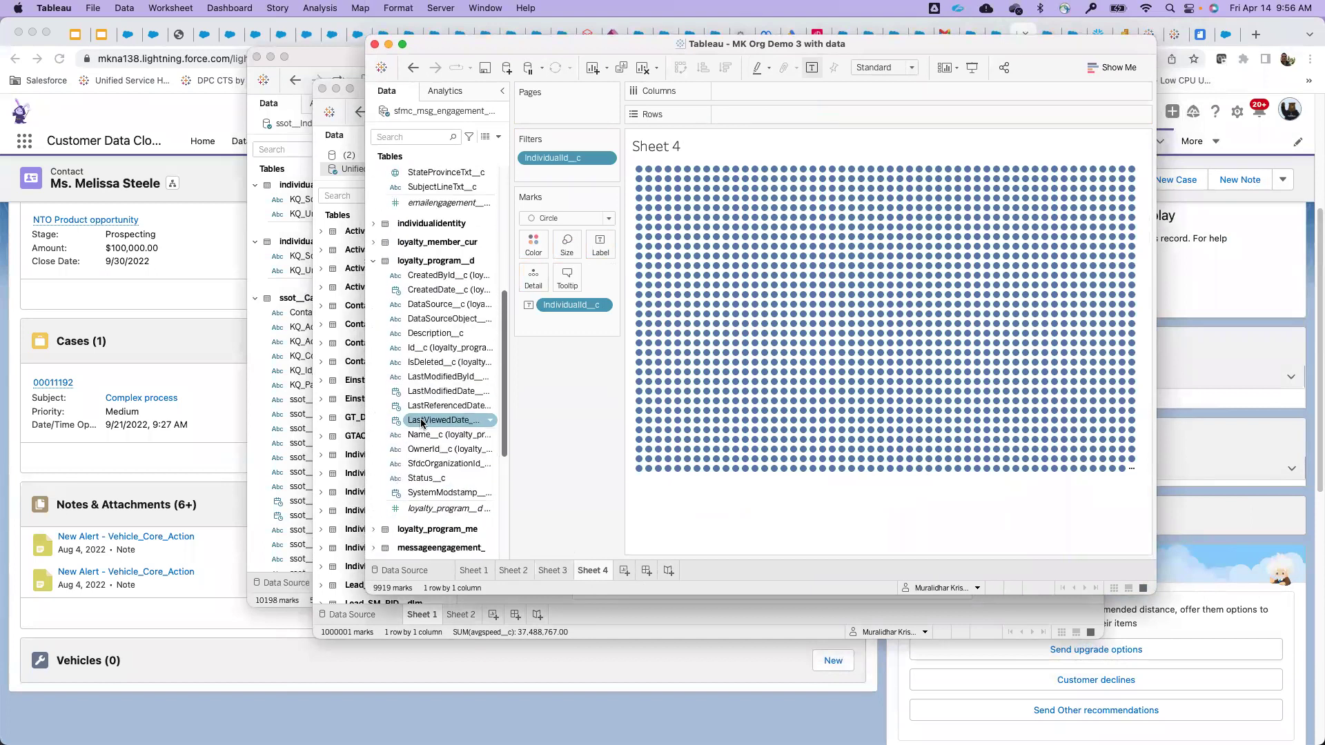
drag(445, 202, 570, 259)
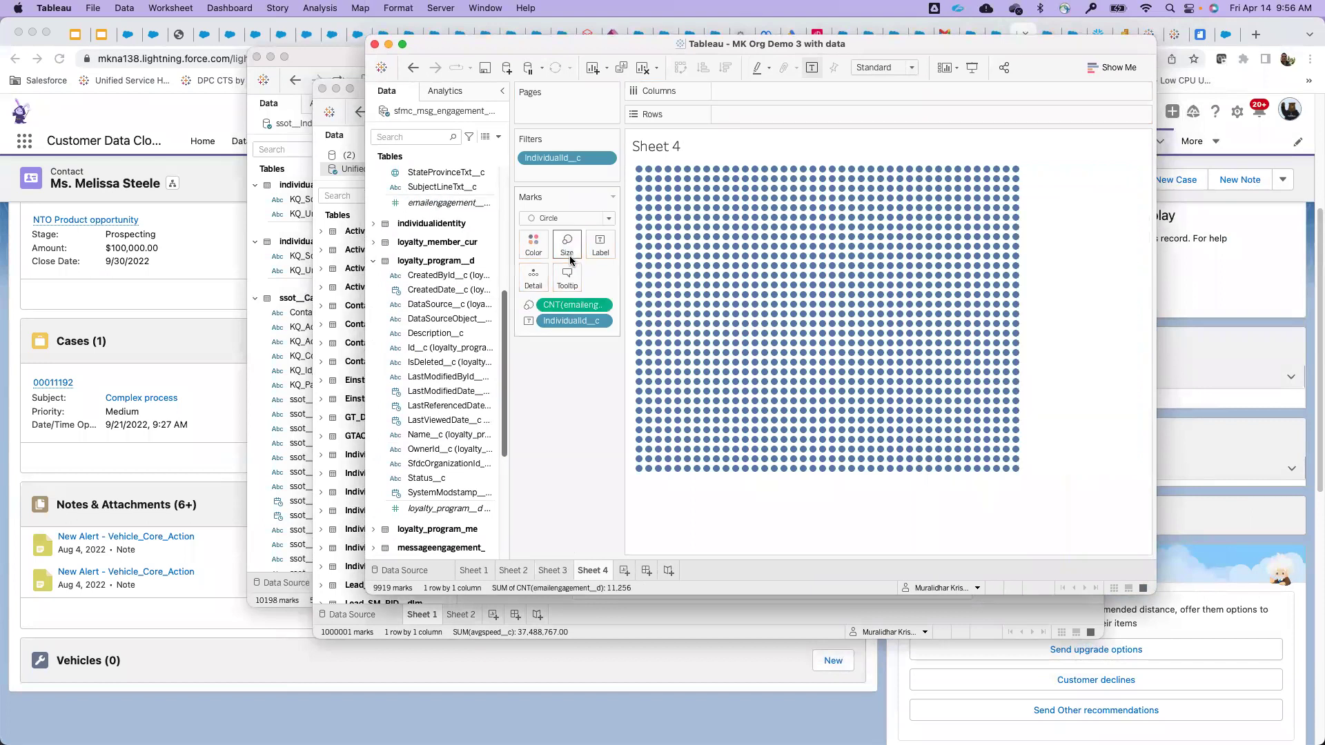
scroll(439, 502, down, 6)
drag(441, 493, 534, 245)
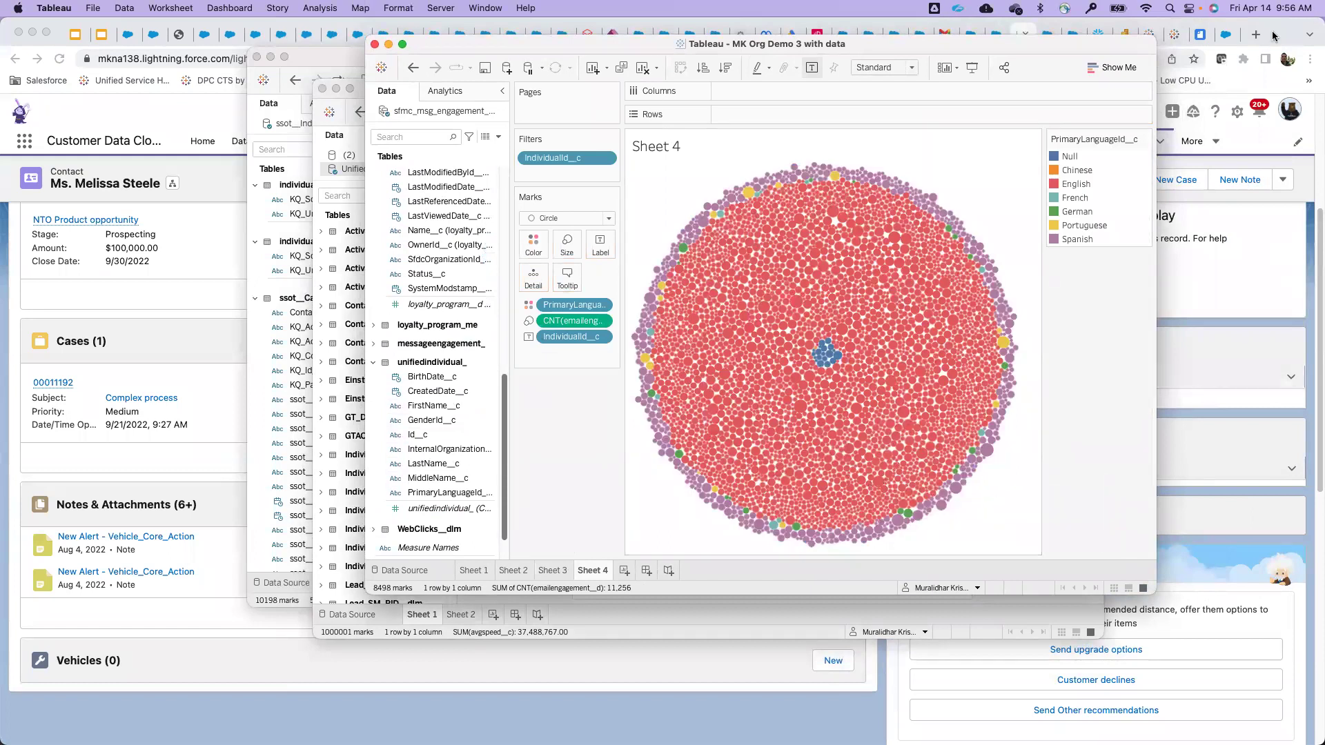
Step: Switch back to Chrome, view the Snowflake datashare target peldntd-pmdemo and open its Recency Frequency Monetary Demo datashare
click(1274, 36)
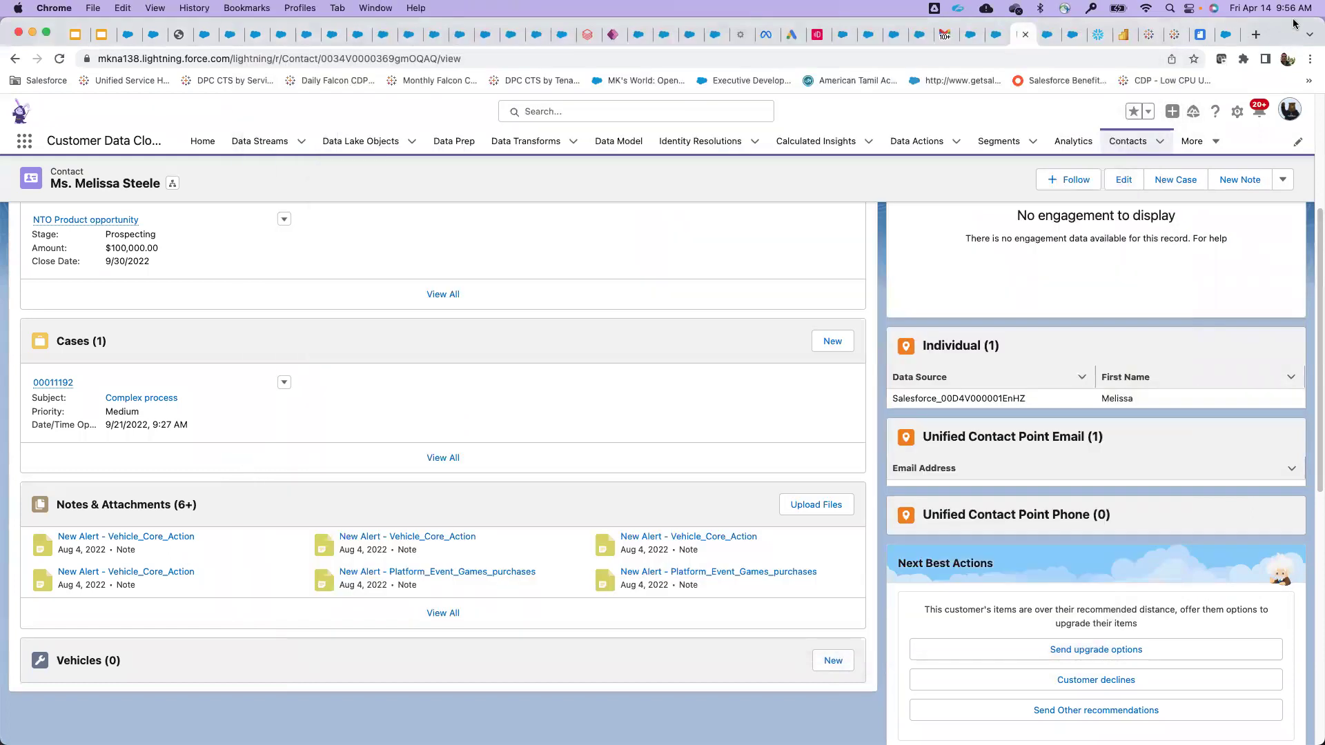
click(1041, 42)
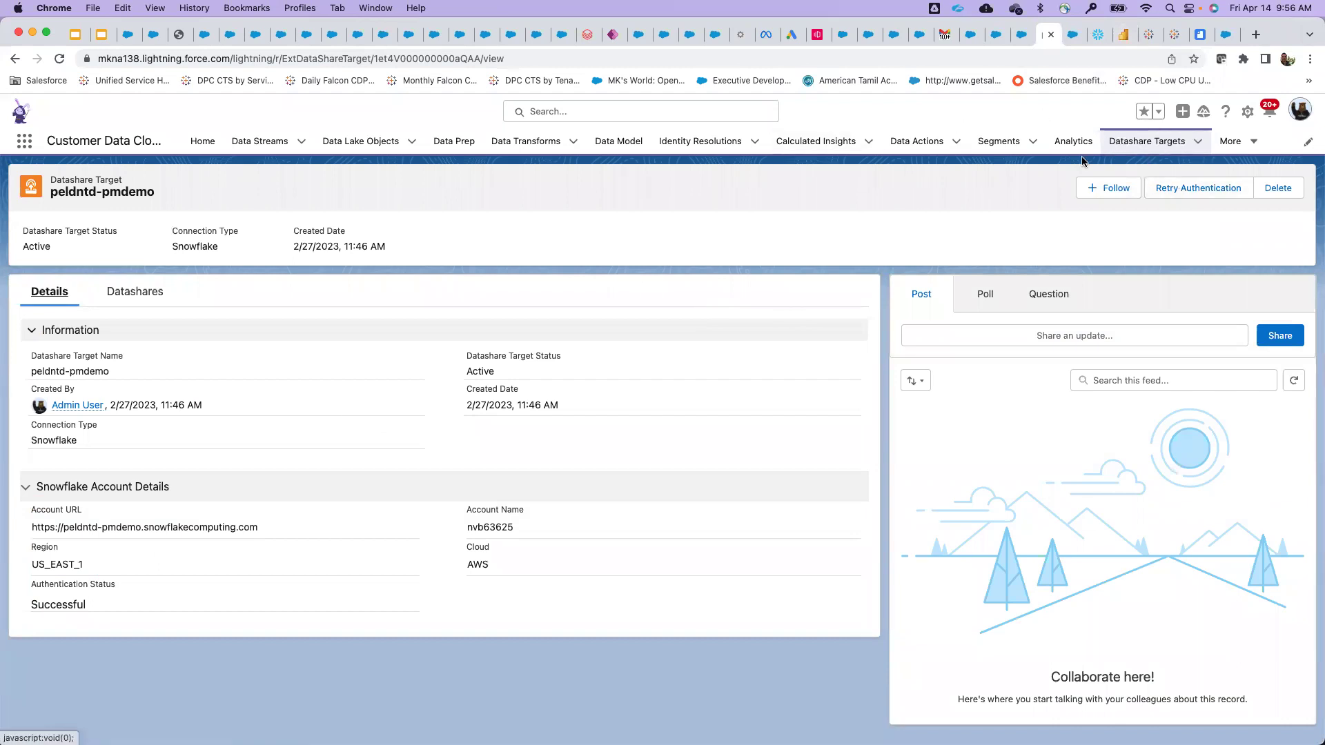
triple_click(80, 537)
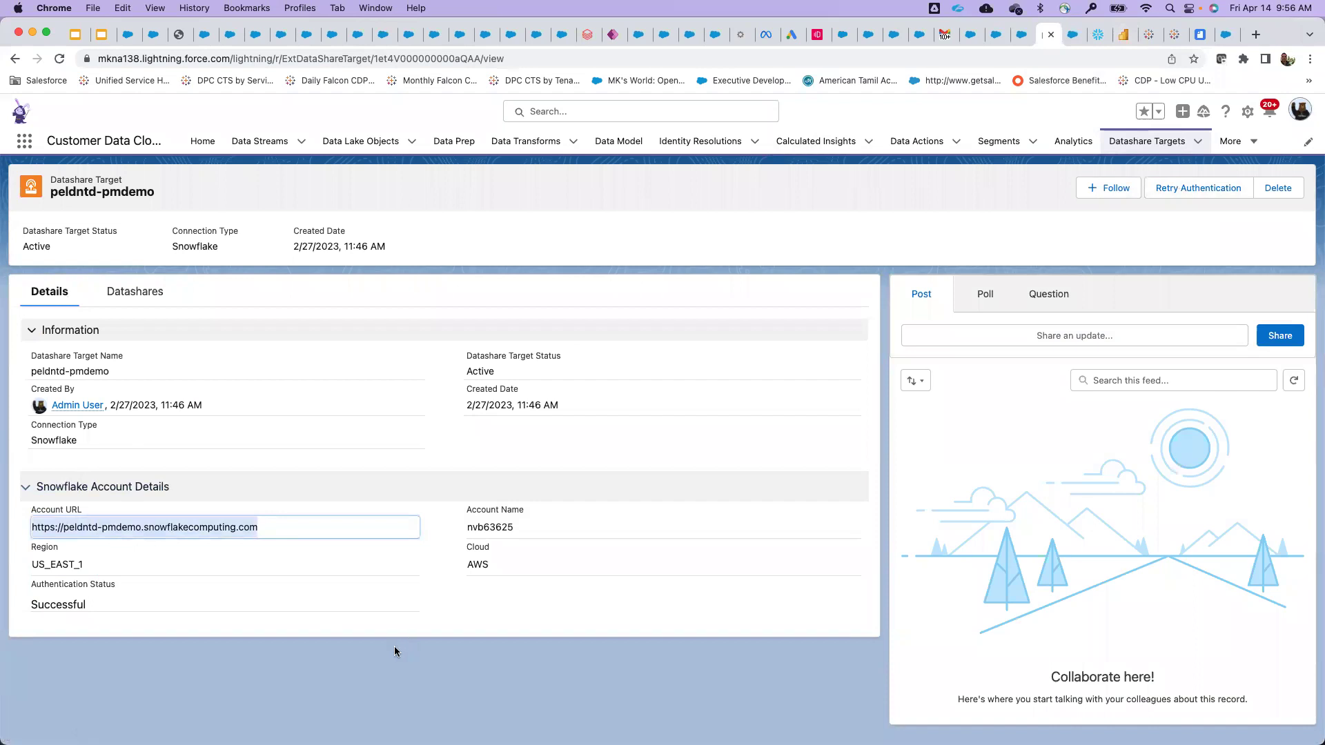
click(165, 303)
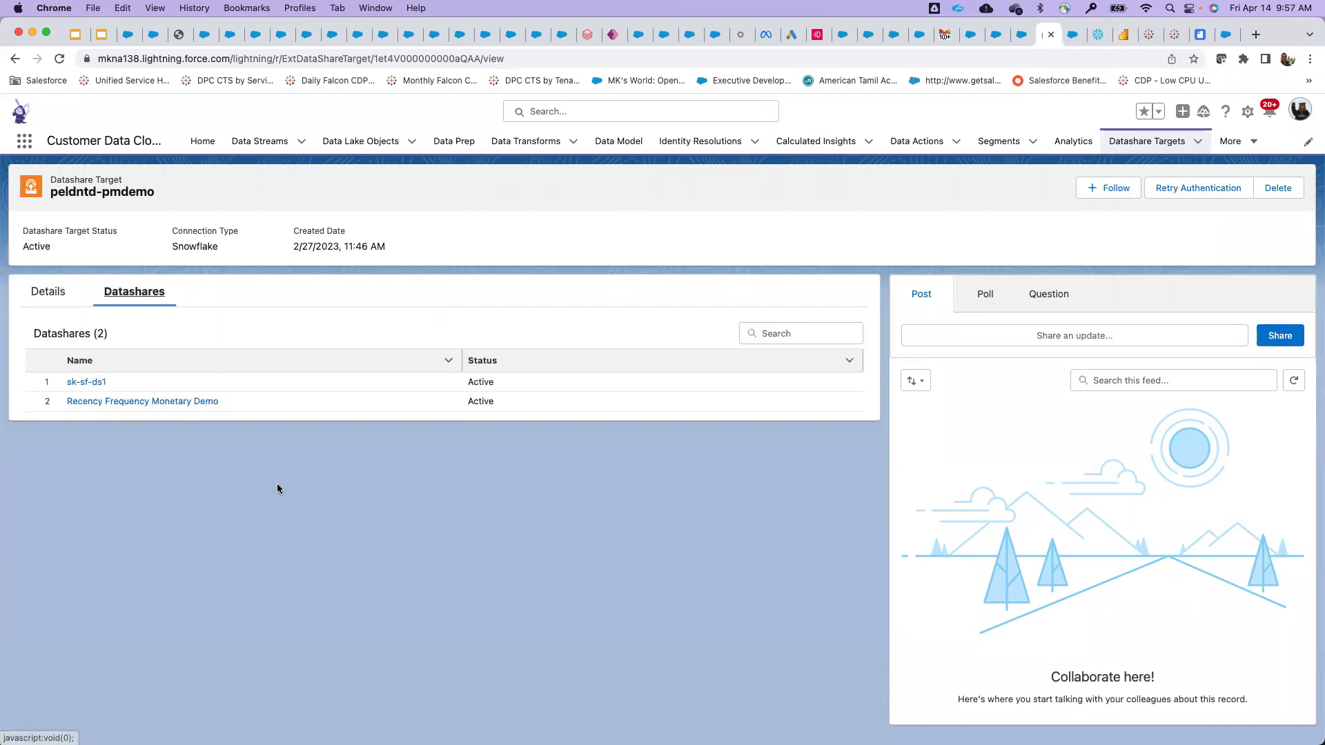
click(176, 408)
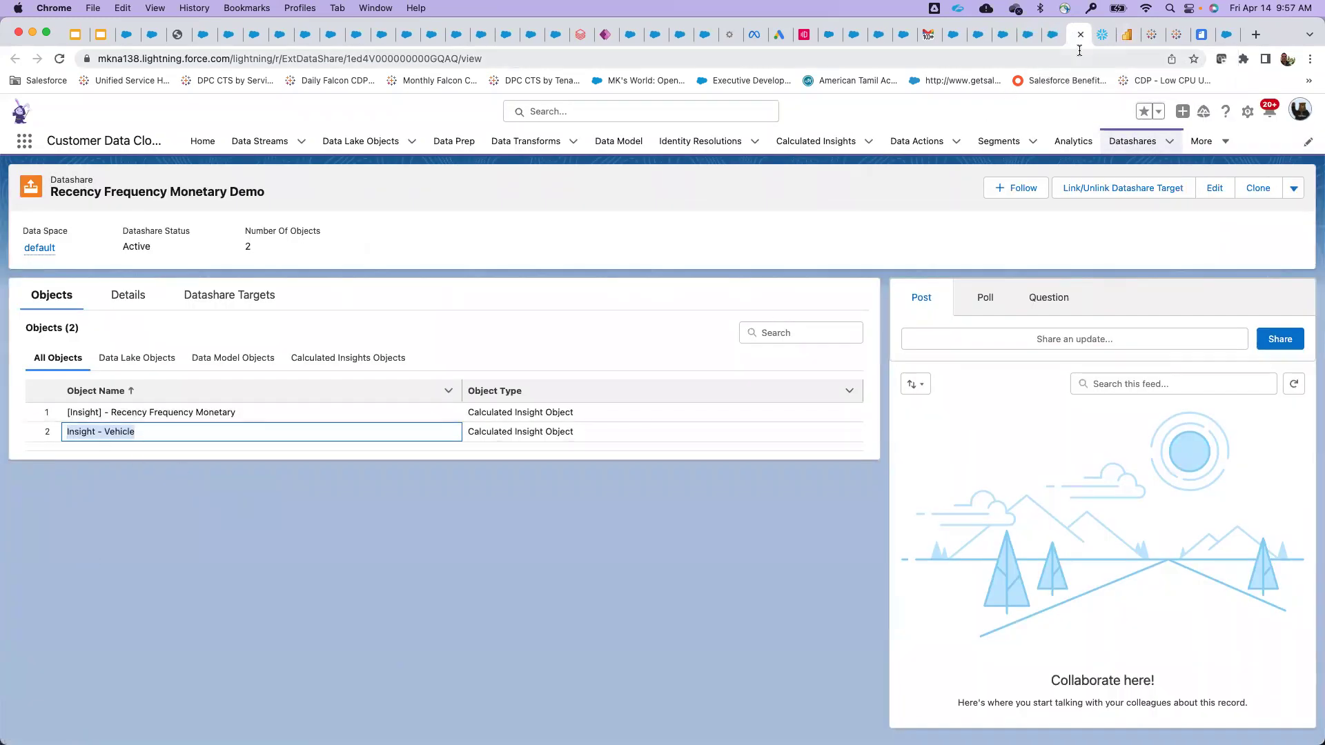
Step: Switch to the Snowflake worksheet and run the second query, selecting all rows of Recency_Frequency_Monetary_Score__cio from schema_sk_sf_ds1
click(1102, 38)
triple_click(720, 230)
click(1278, 113)
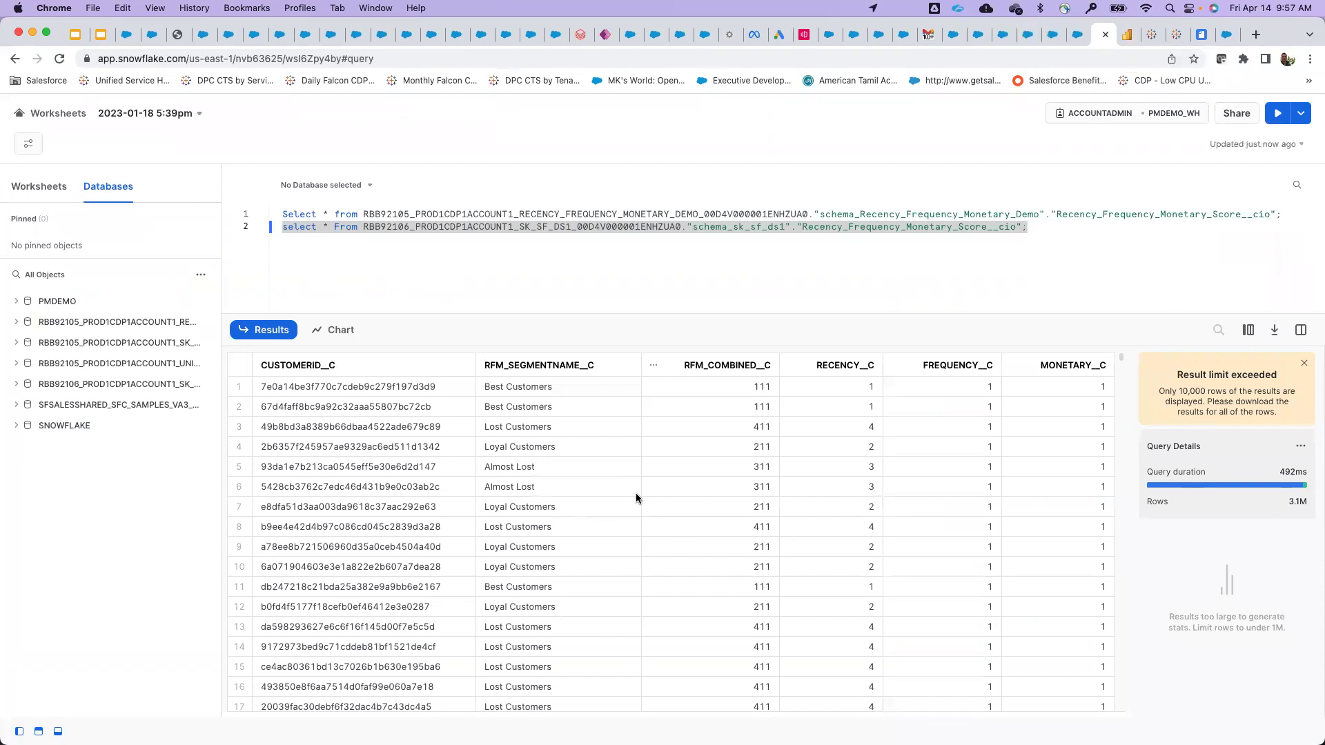
Step: View the Genie Demo report in Power BI and the Engineering 360 and Lakehouse Ingestion Size Trends dashboards, and return to the Google Slides presentation
click(1126, 36)
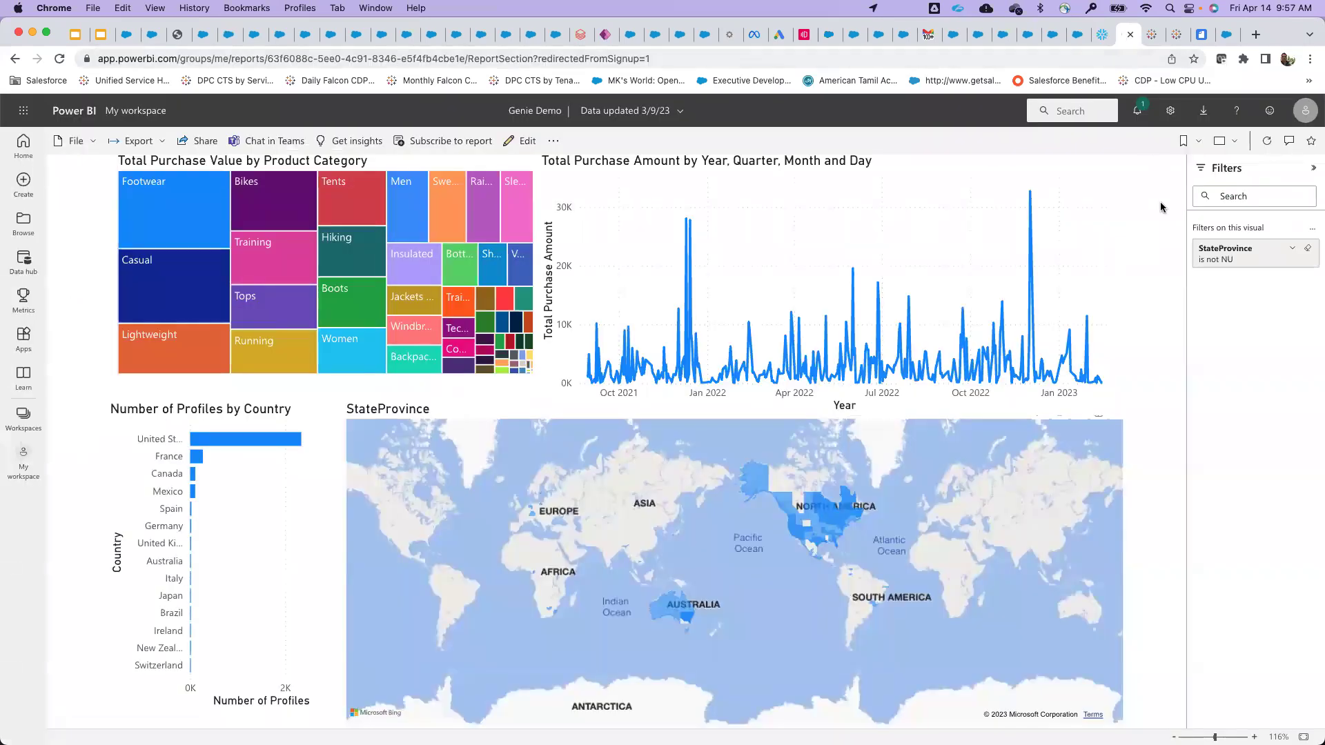
click(1153, 34)
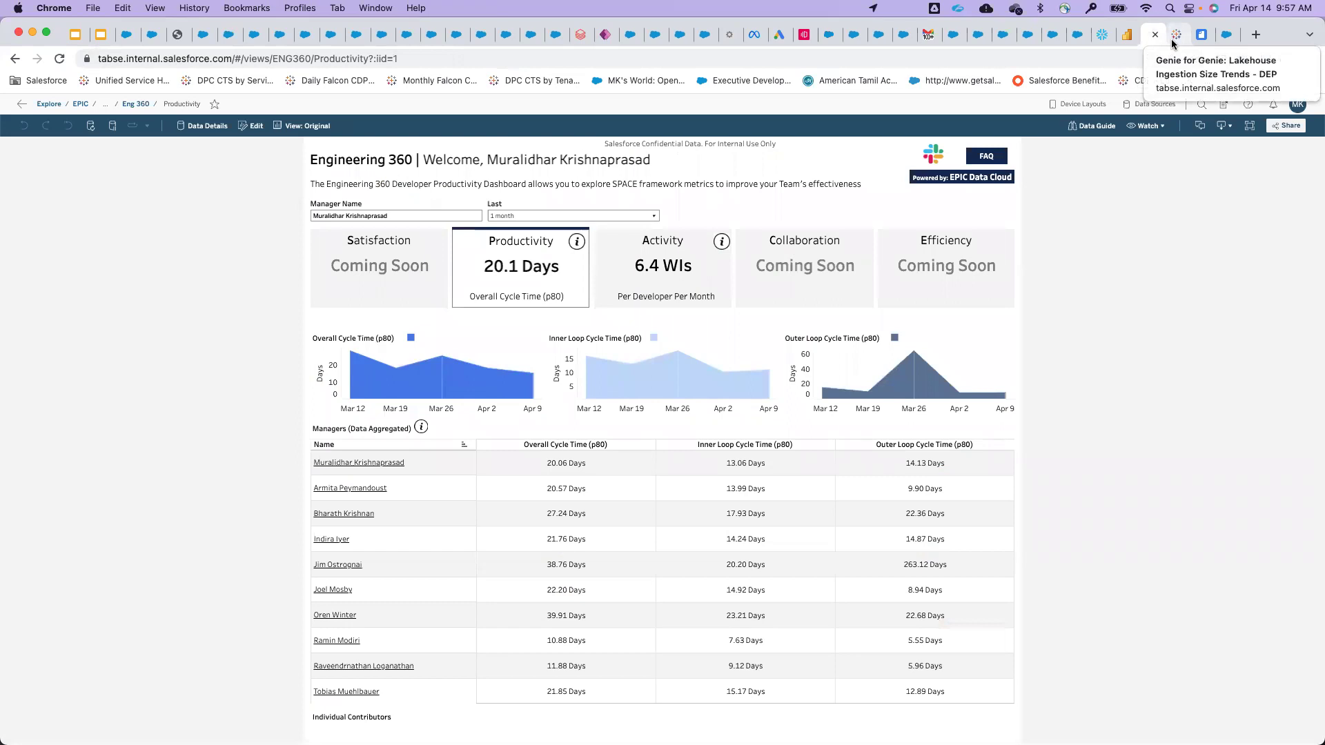
click(1172, 40)
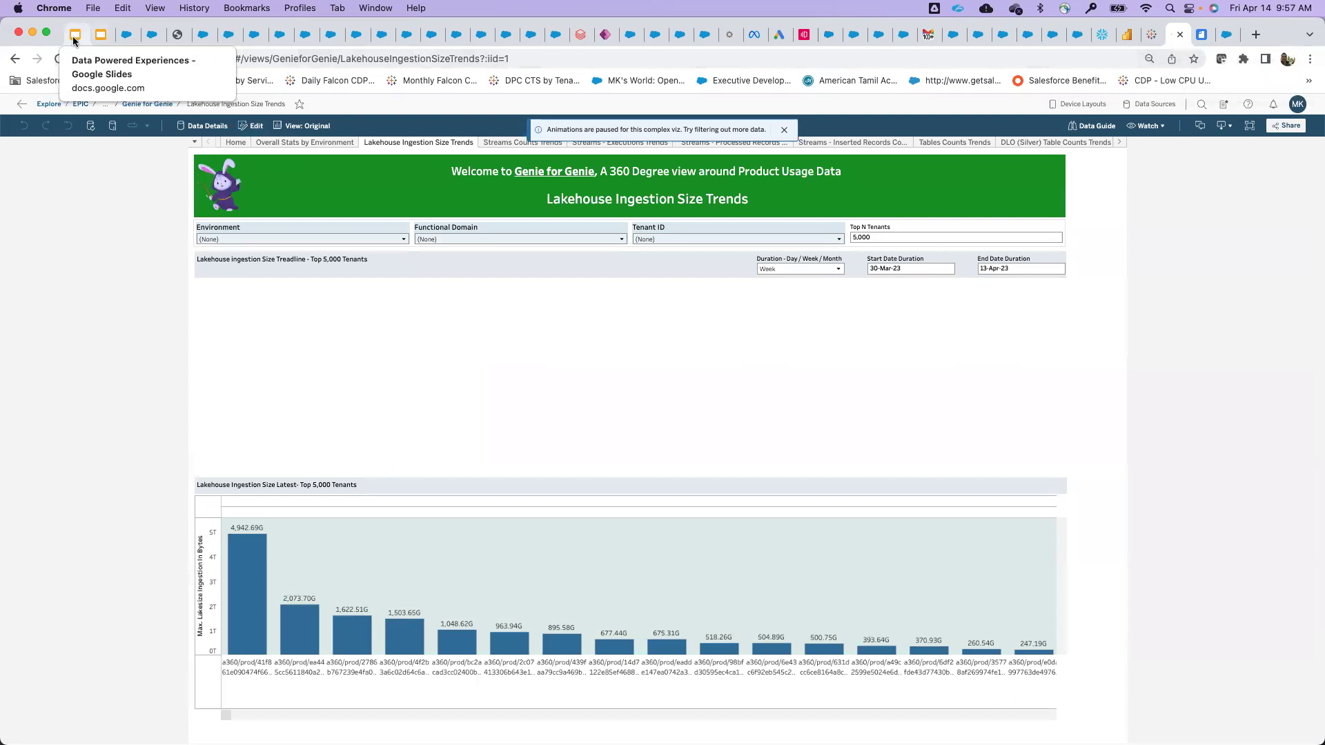
click(74, 38)
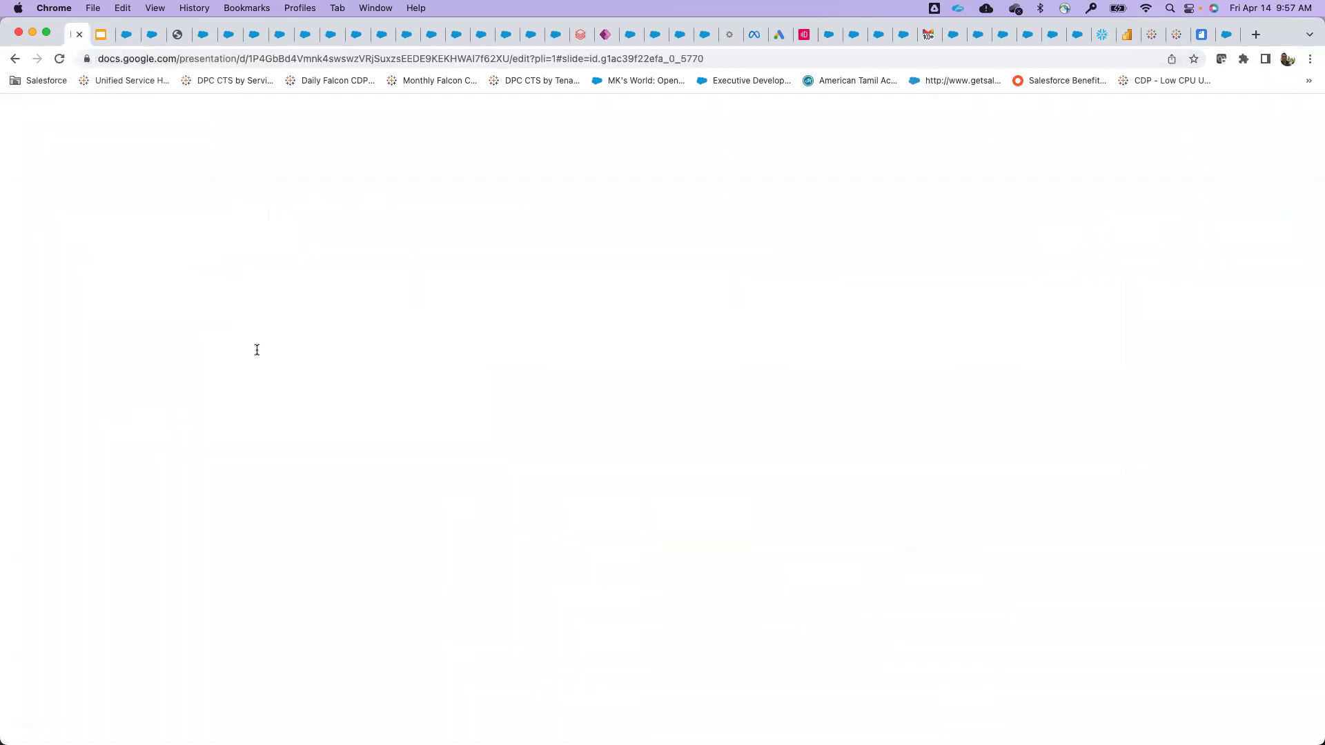